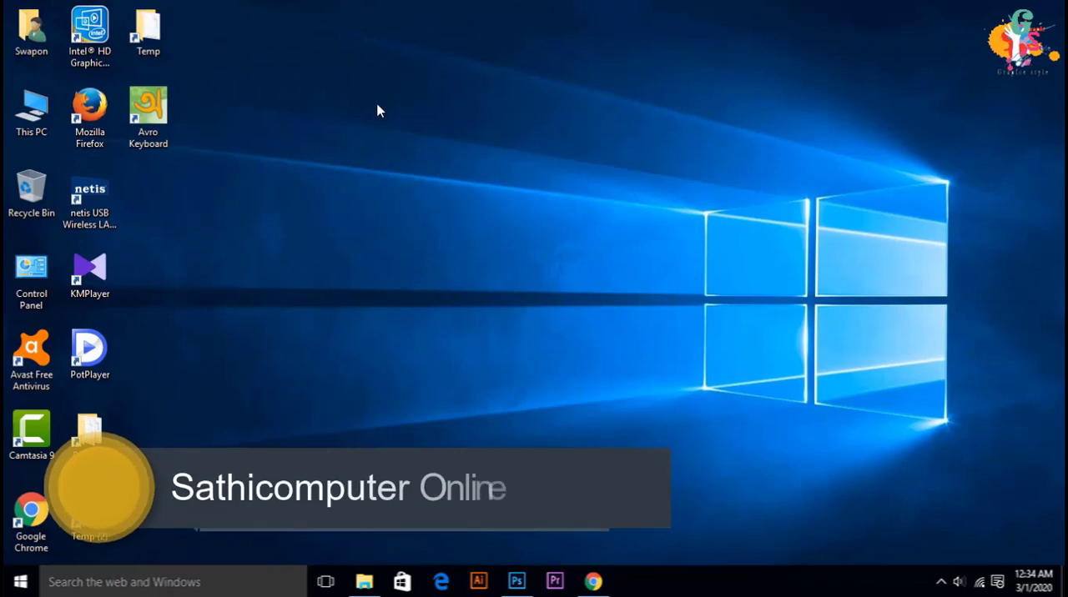
right_click(377, 112)
left_click(476, 158)
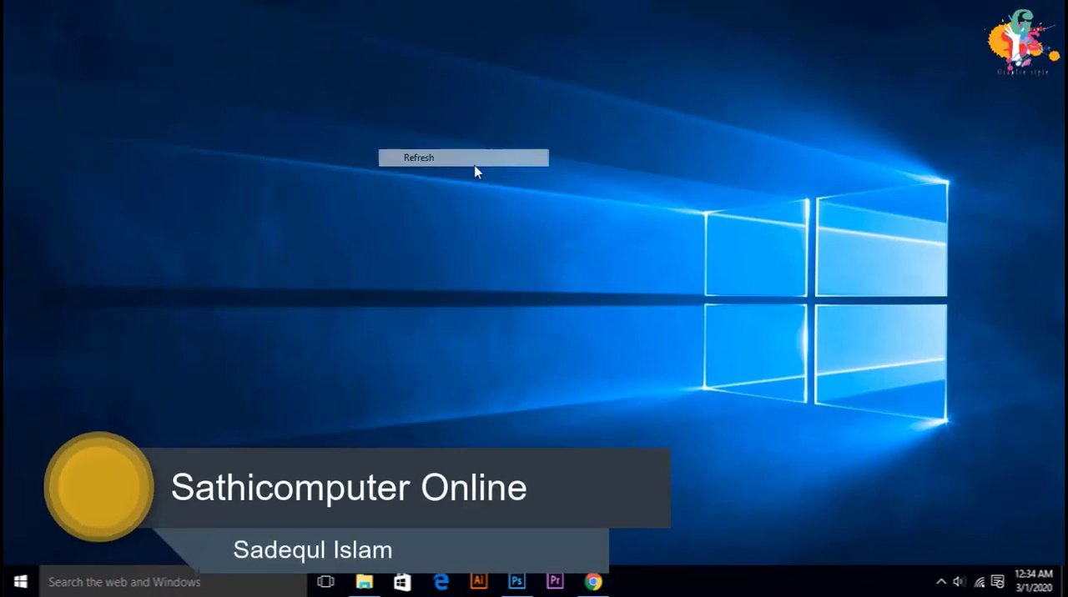
right_click(571, 234)
left_click(609, 280)
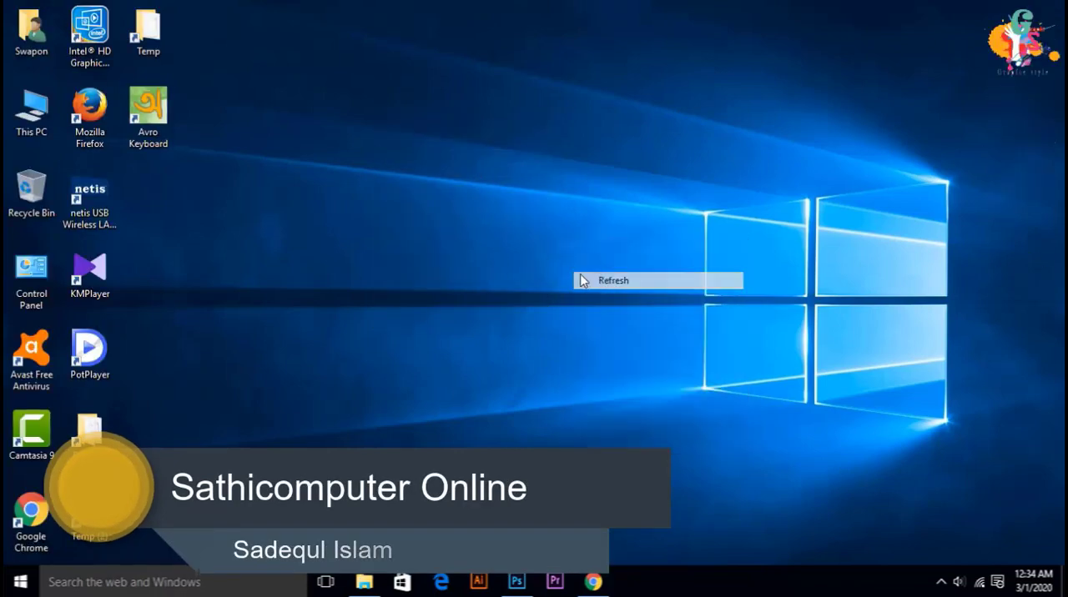
right_click(439, 221)
left_click(479, 264)
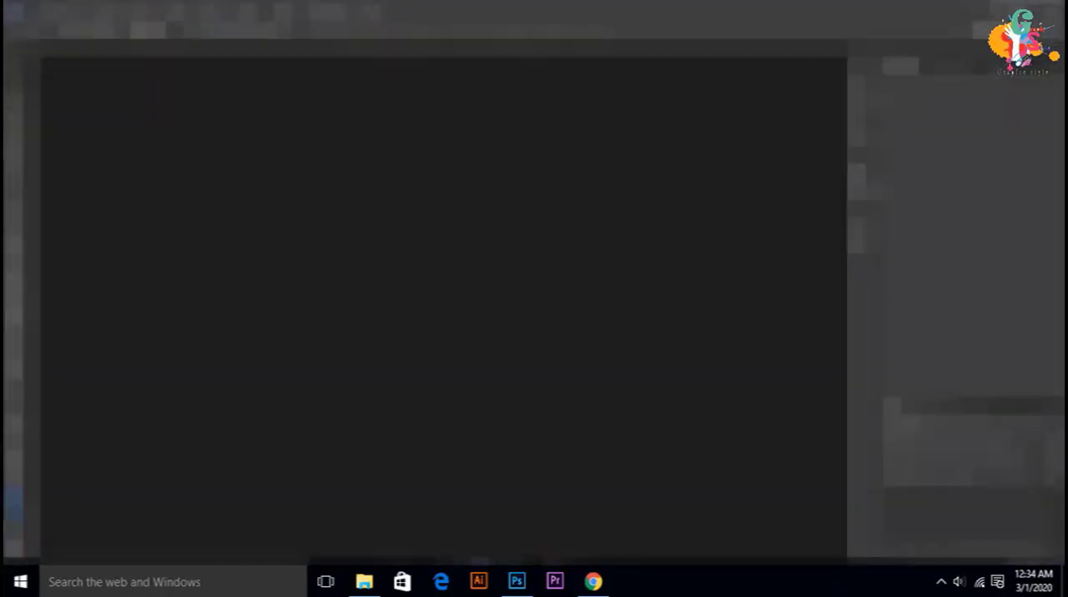
Step: Create a document named "logo design", 1500 by 1080 pixels at 300 pixels/inch, in 8-bit RGB Color with a white background
left_click(46, 10)
left_click(61, 30)
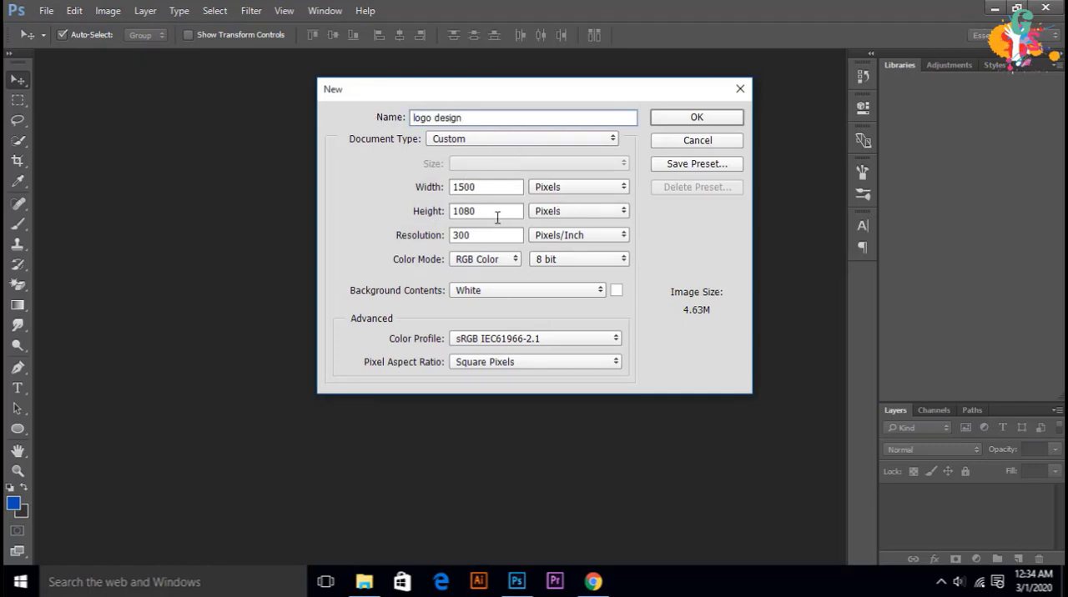
left_click(692, 118)
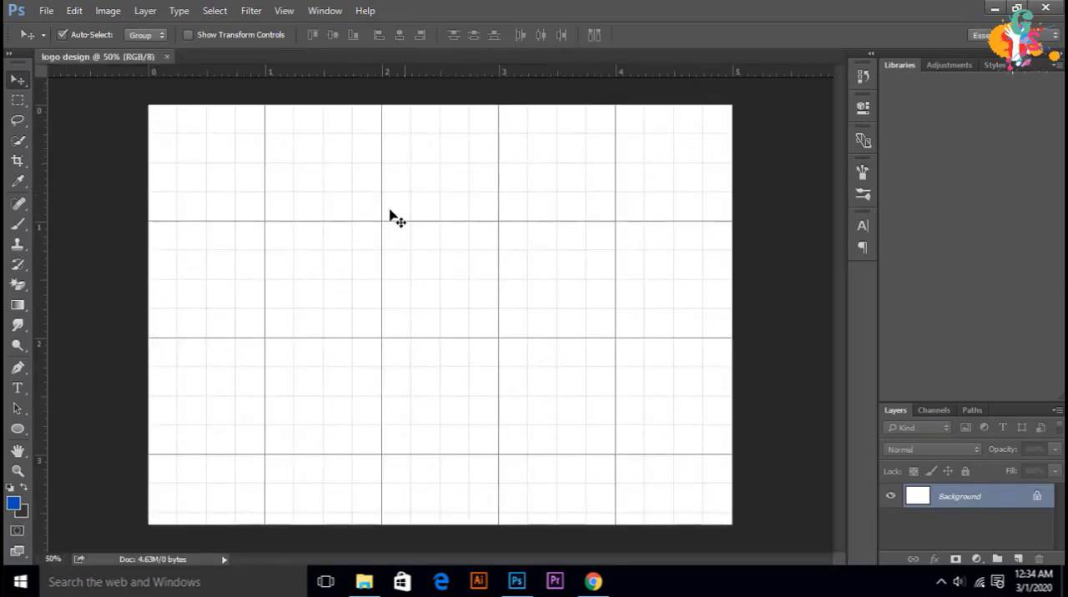
Step: Check that the grid display is switched on, and add a new blank layer
left_click(279, 10)
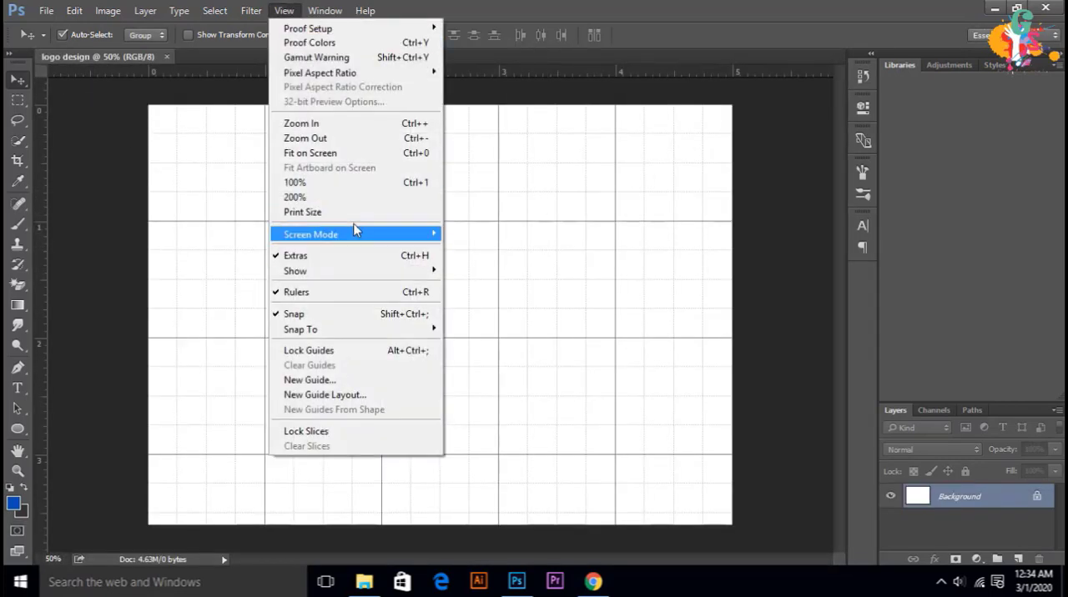
mouse_move(372, 281)
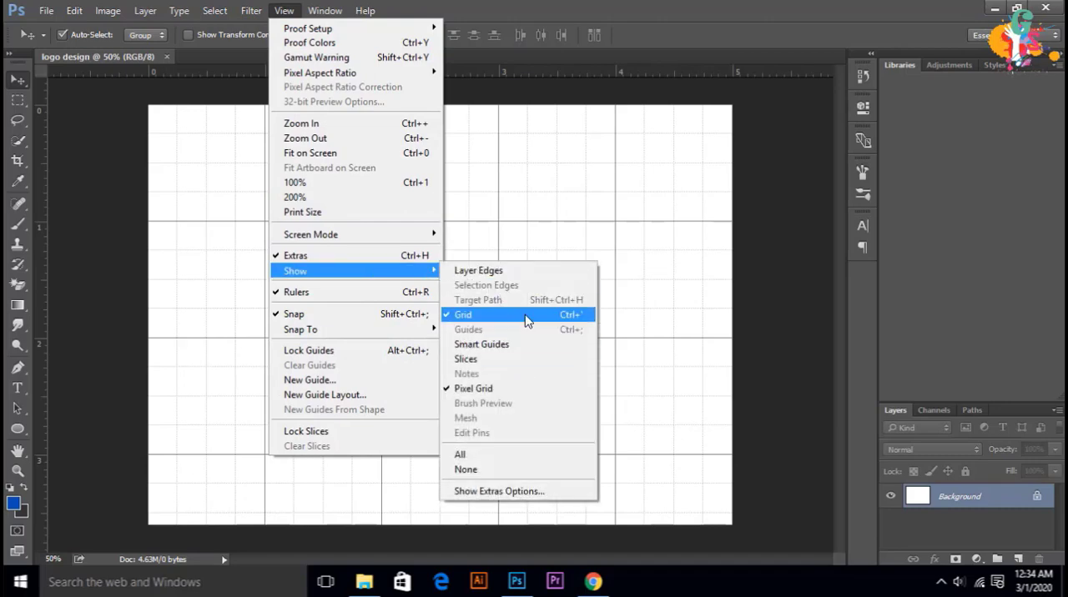
left_click(550, 207)
left_click(1017, 559)
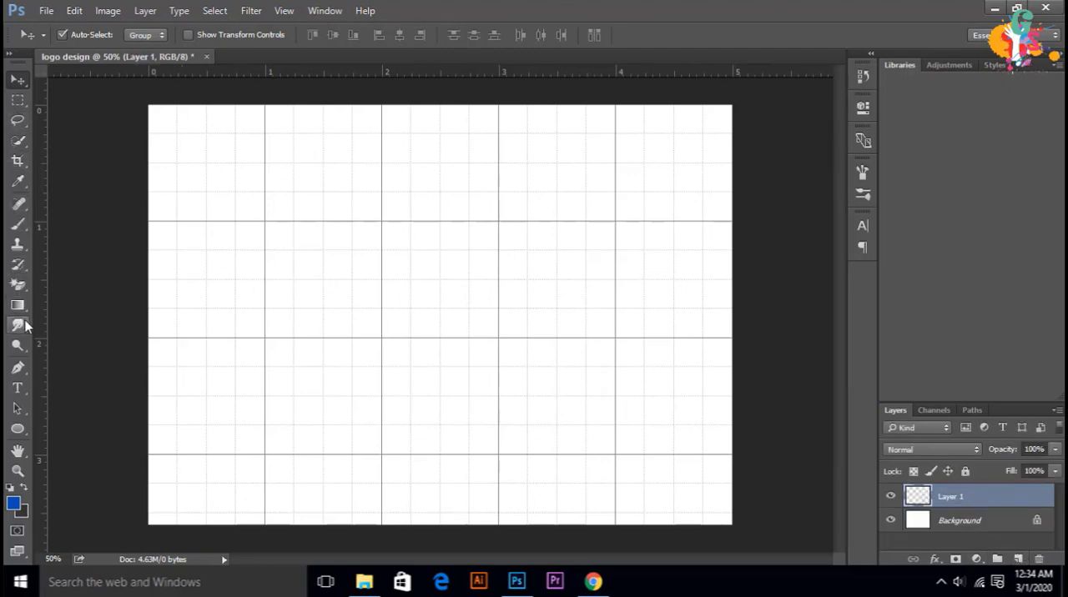
Step: Choose the Pen tool in Shape mode and set its fill to medium green
left_click(441, 279, "ctrl")
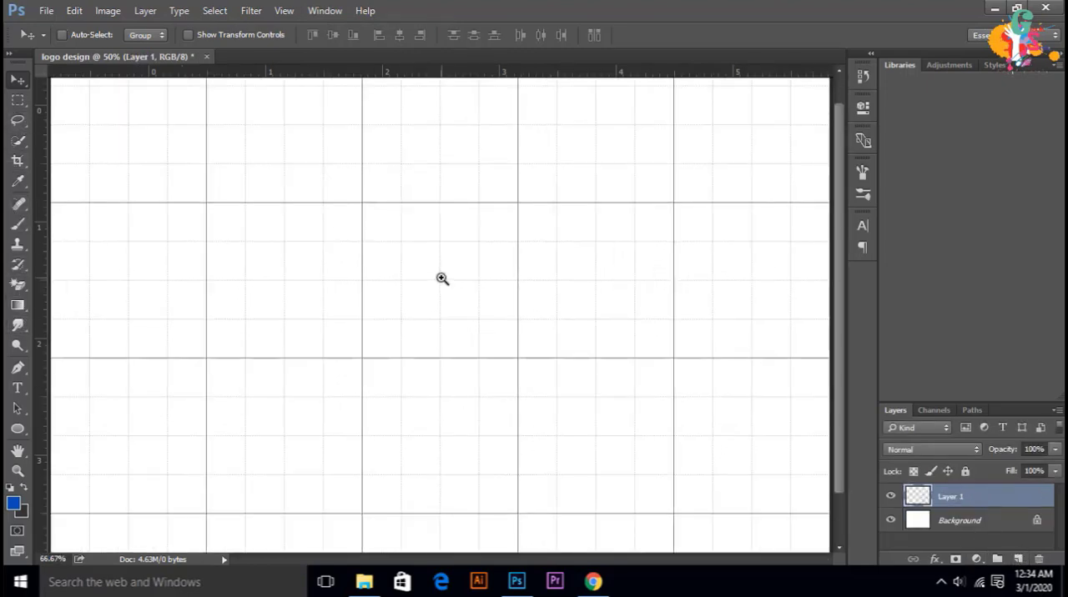
left_click(441, 278, "ctrl")
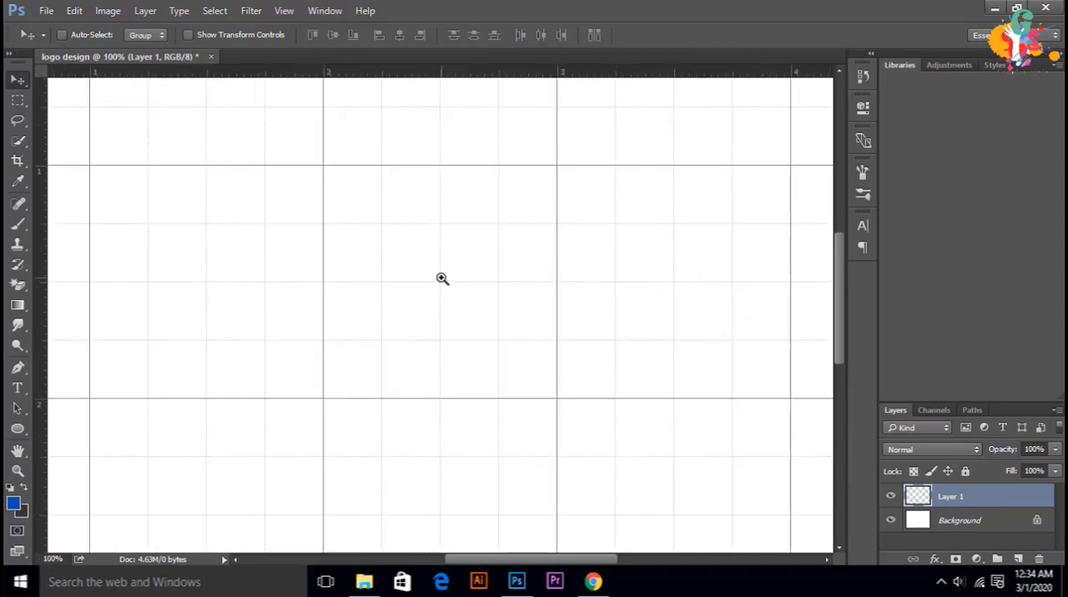
left_click(443, 279, "ctrl")
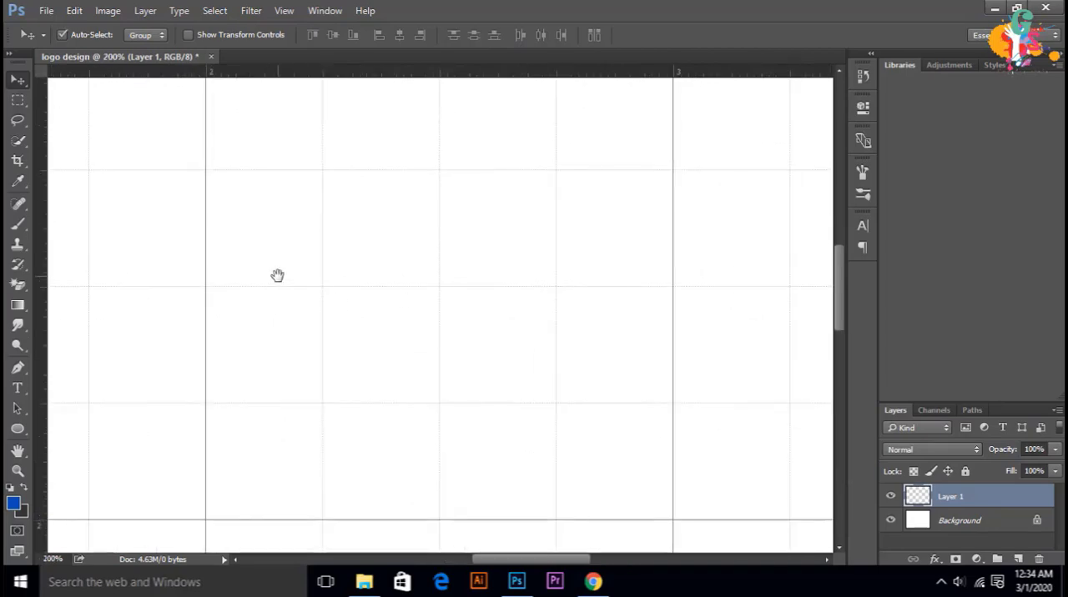
left_click_drag(277, 275, 494, 109)
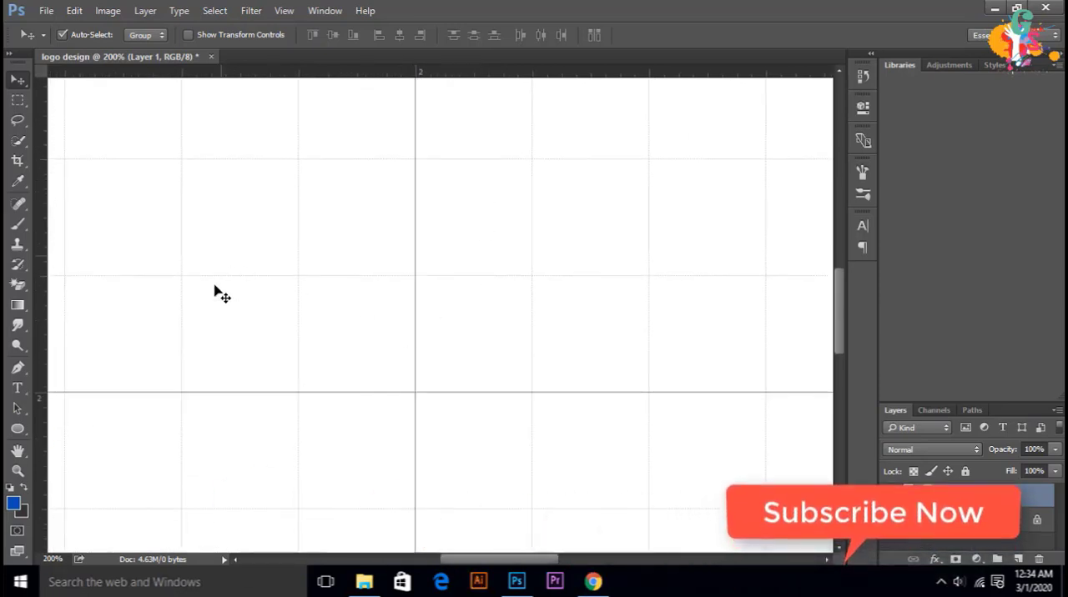
left_click(18, 427)
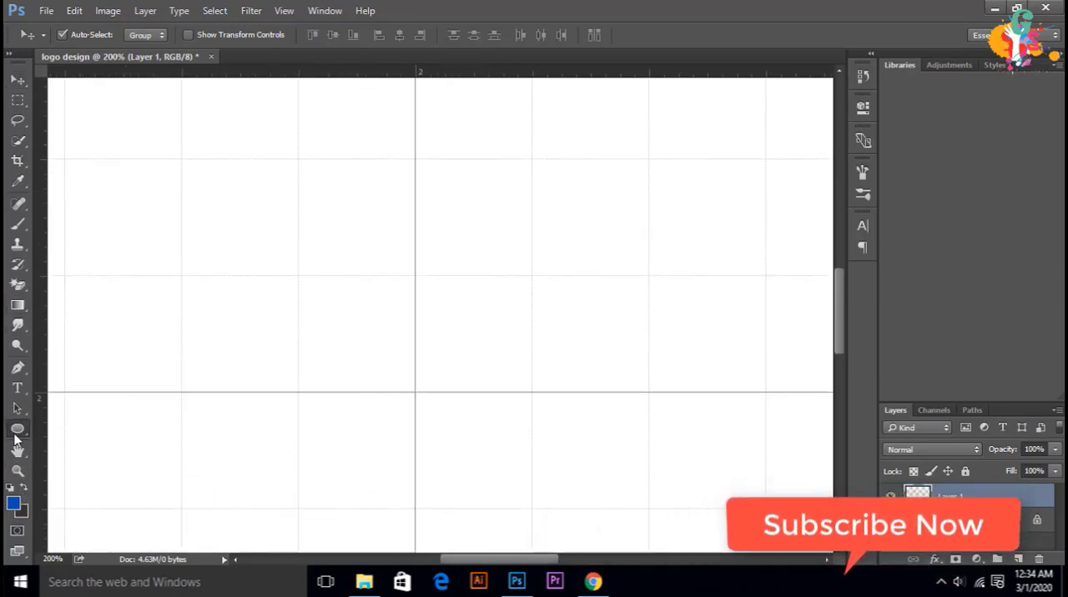
left_click(18, 367)
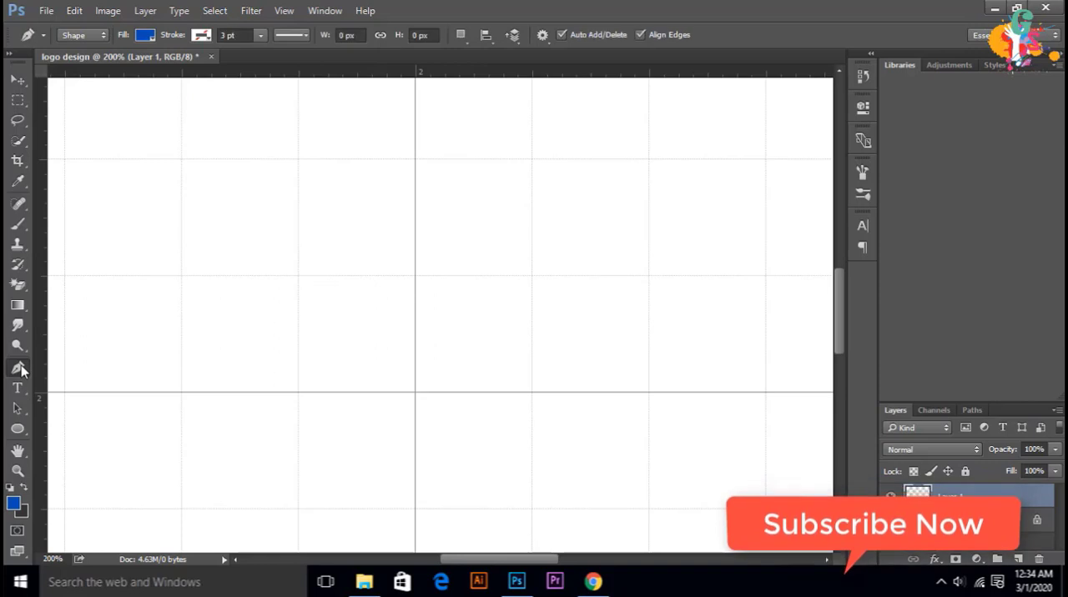
left_click(145, 34)
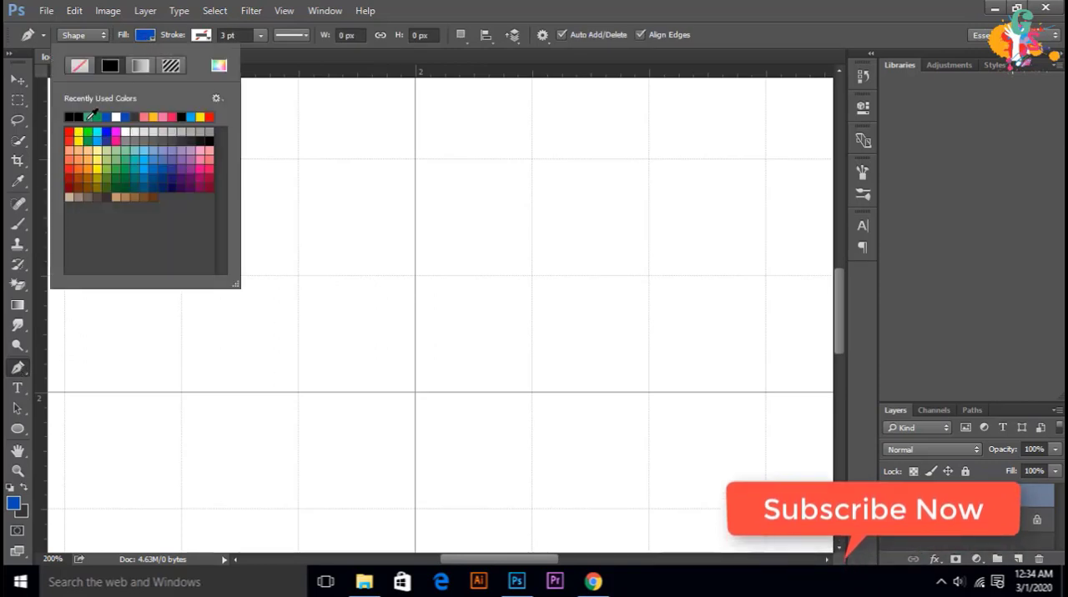
left_click(89, 116)
Step: Draw a curved green leaf, 75 by 75 px, reaching up and left from the grid crossing at 2 inches
left_click(416, 393)
left_click(416, 393)
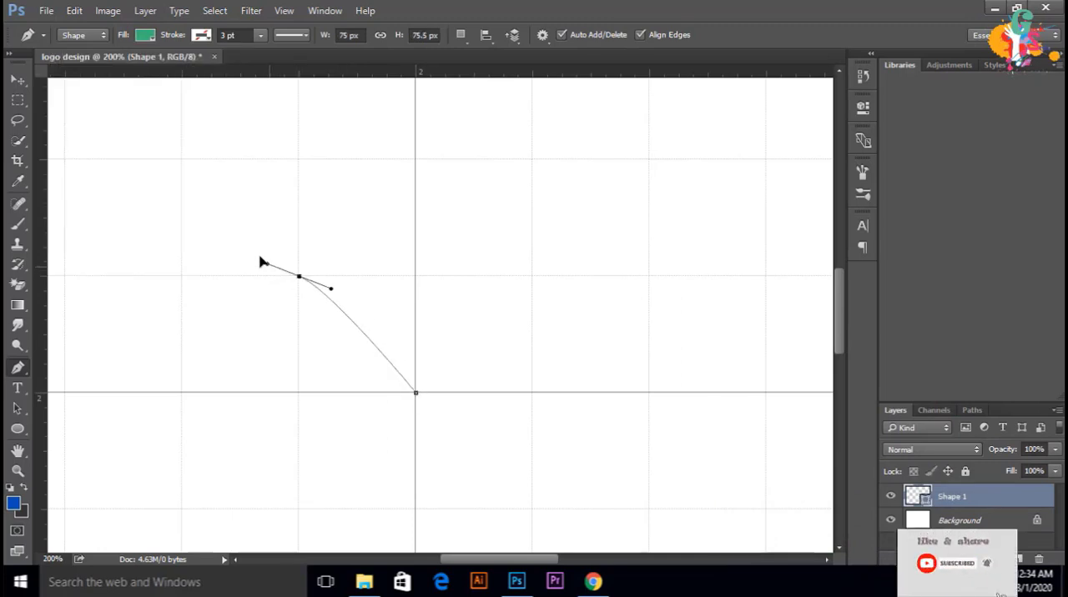
left_click_drag(260, 262, 198, 262)
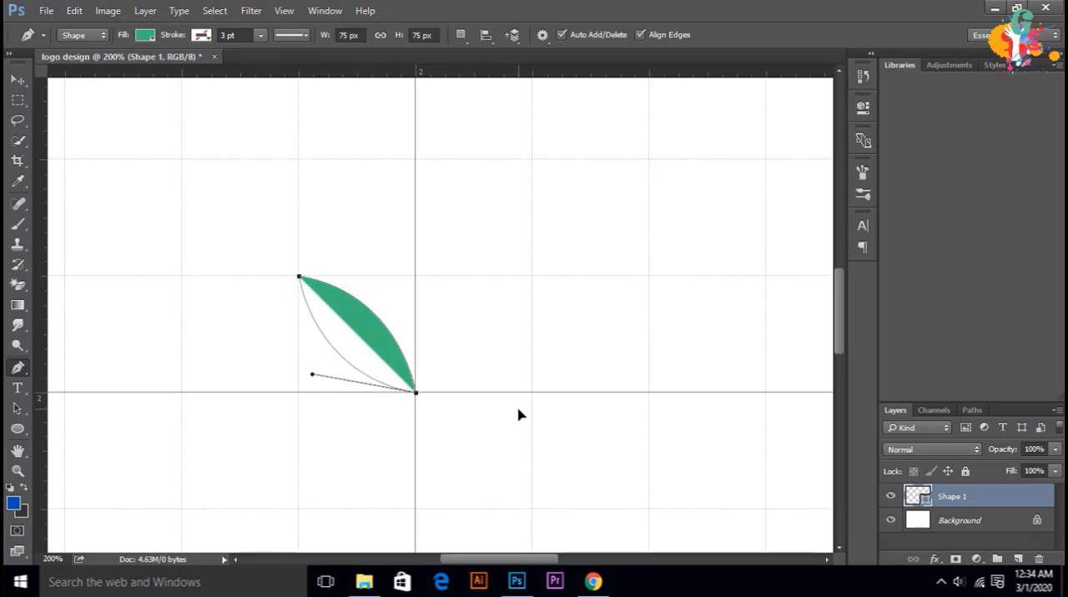
left_click_drag(518, 409, 518, 409)
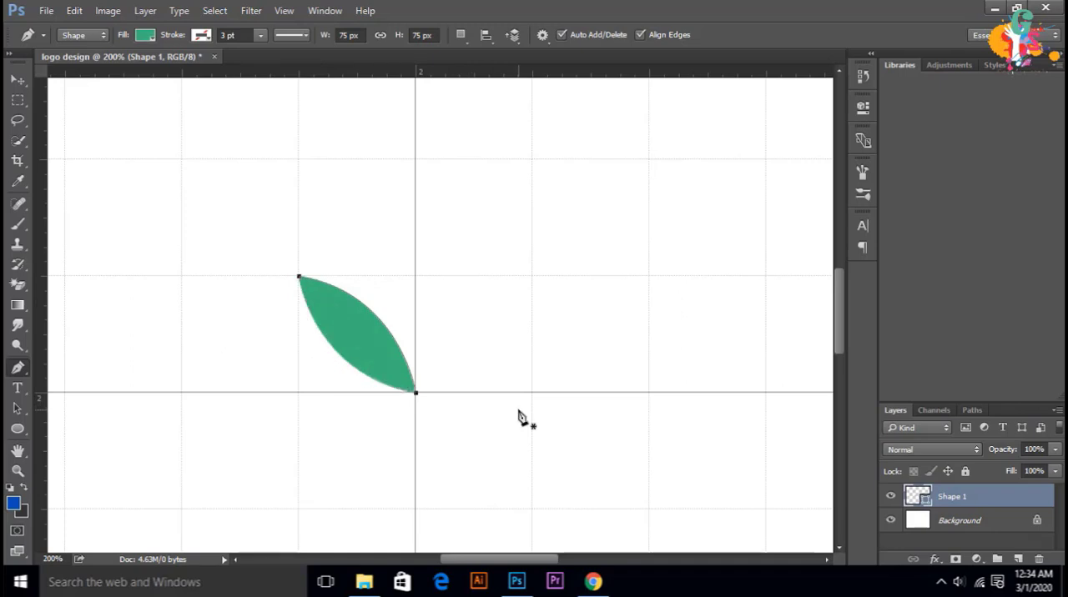
Step: Draw the matching 75 by 75 px leaf reaching up and right from the same base point
left_click(415, 393)
left_click_drag(532, 276, 637, 258)
left_click(531, 277, "alt")
mouse_move(416, 392)
left_mouse_down()
mouse_move(376, 387)
mouse_move(312, 412)
left_mouse_up()
Step: Draw a second pair of 75 by 75 px green leaves, one grid square above the first pair
left_click(415, 276)
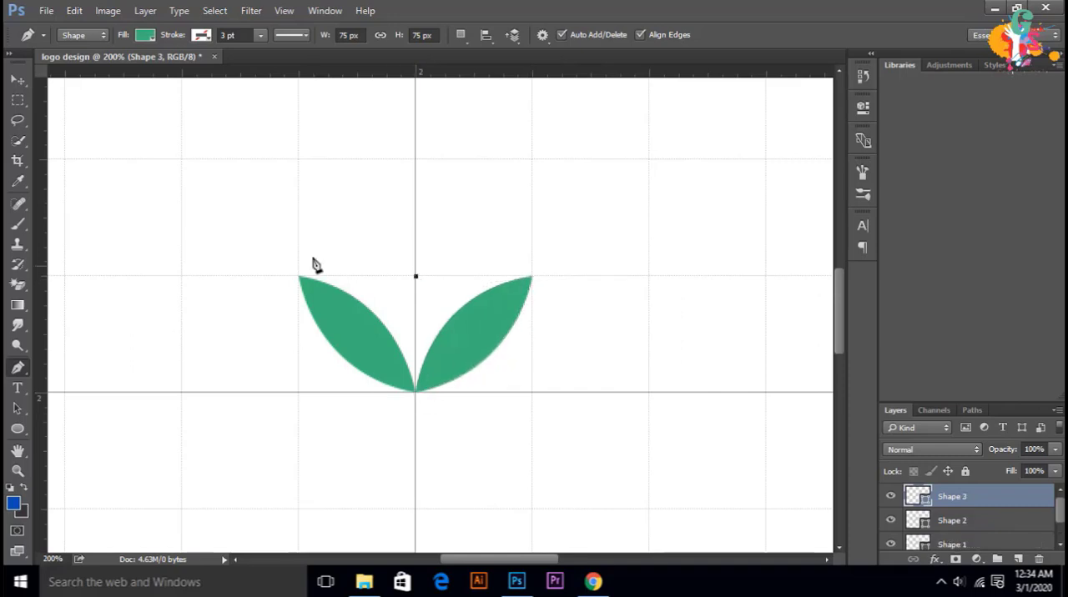
left_click_drag(196, 139, 196, 139)
mouse_move(416, 276)
left_mouse_down()
mouse_move(512, 297)
mouse_move(424, 281)
left_mouse_up()
scroll(415, 282, "up", 1)
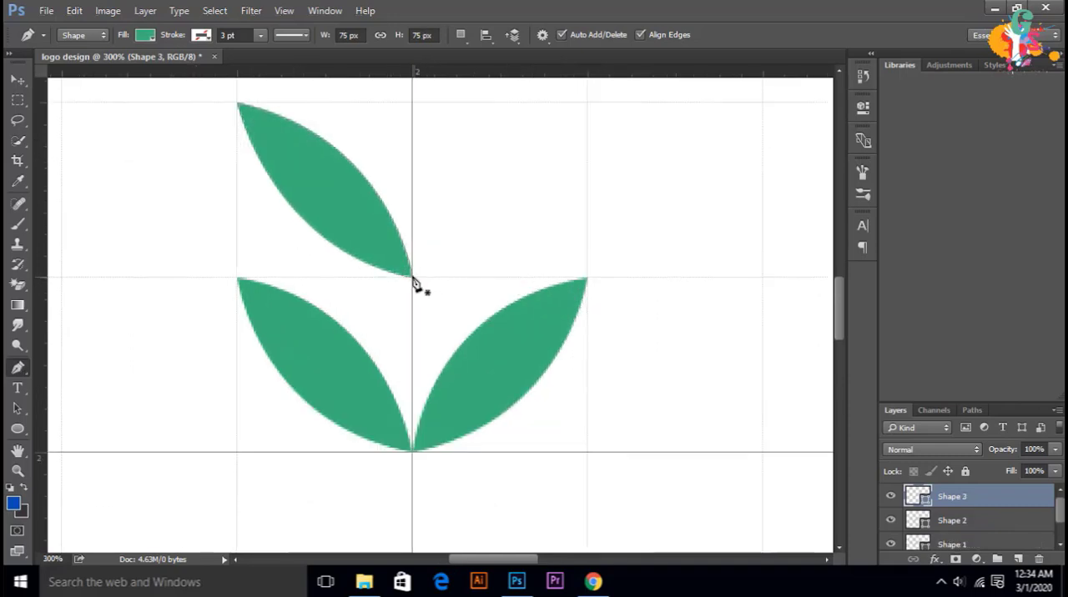
left_click_drag(587, 104, 722, 90)
left_click(588, 109, "alt")
left_click_drag(412, 285, 280, 306)
Step: Draw a third pair of green leaves on the centre grid line, one grid square above the second pair
scroll(437, 299, "up", 3)
scroll(438, 299, "down", 1)
scroll(429, 309, "up", 1)
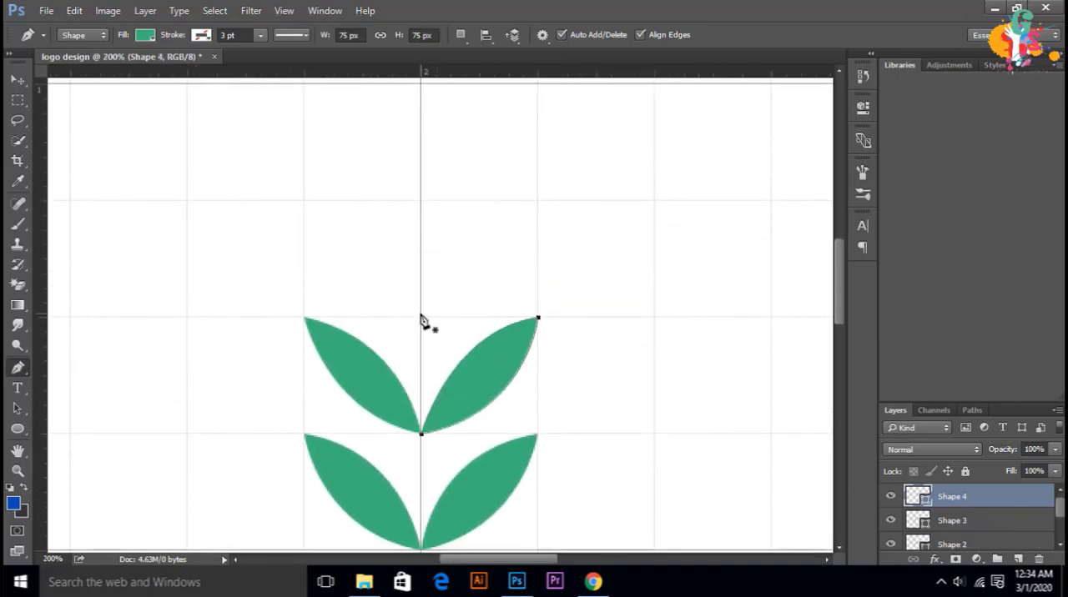
left_click_drag(207, 186, 208, 186)
mouse_move(421, 317)
left_mouse_down()
mouse_move(512, 336)
mouse_move(425, 324)
left_mouse_up()
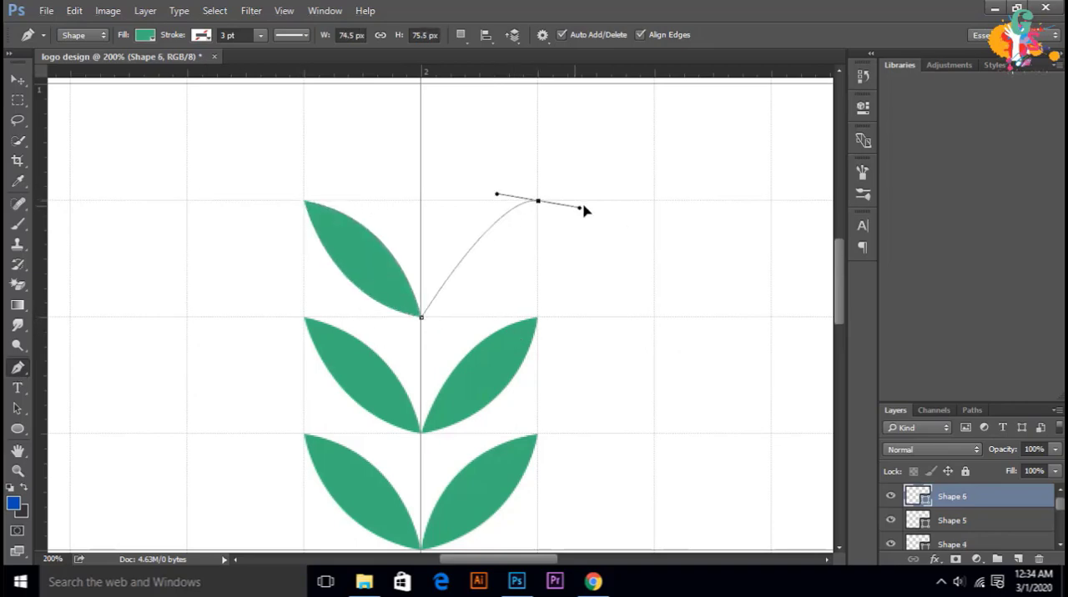
left_click_drag(583, 208, 620, 176)
left_click(538, 201, "alt")
left_click_drag(421, 317, 324, 337)
Step: Draw a fourth pair of green leaves whose tips reach the 1-inch grid line
scroll(403, 292, "up", 7)
scroll(413, 401, "down", 1)
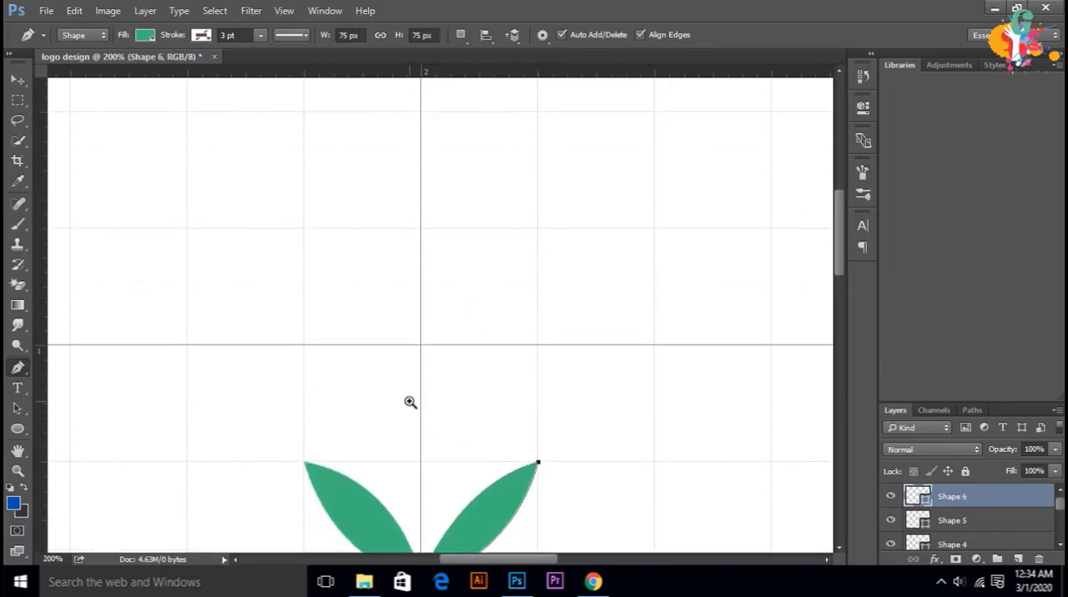
left_click(409, 402, "ctrl")
left_click(427, 494)
left_click_drag(252, 319, 95, 286)
left_click(252, 319, "alt")
left_click_drag(427, 494, 580, 526)
scroll(434, 467, "down", 2)
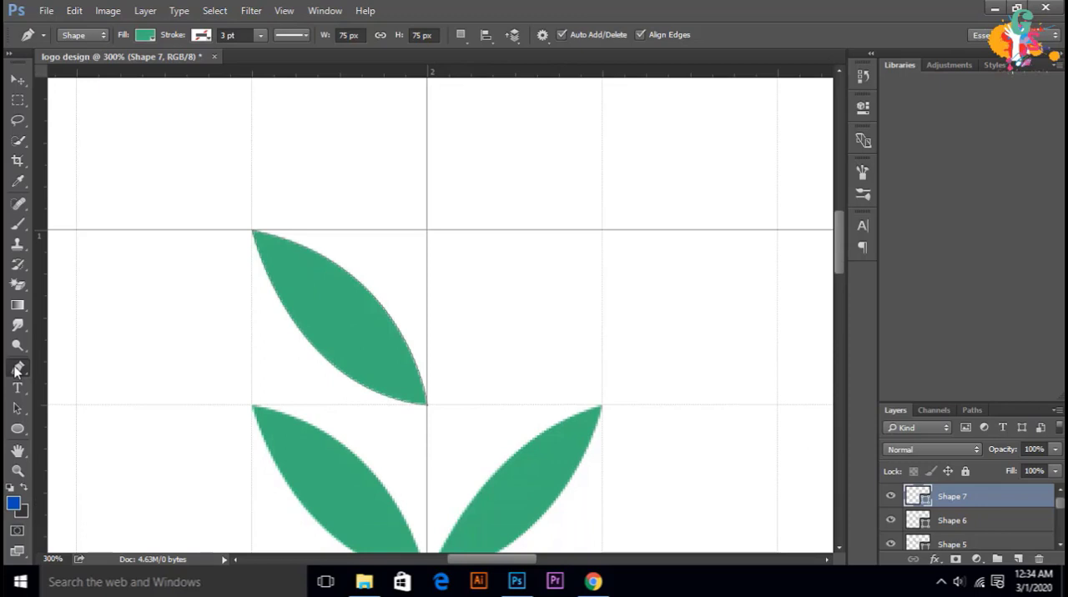
left_click_drag(602, 230, 732, 210)
left_click(602, 230, "alt")
left_click_drag(427, 406, 281, 435)
Step: Draw a fifth pair of 75 by 75 px green leaves, starting from the 1-inch grid line
scroll(424, 377, "up", 3)
left_click(428, 355)
left_click_drag(252, 179, 105, 169)
left_click(252, 179, "alt")
left_click_drag(427, 354, 572, 384)
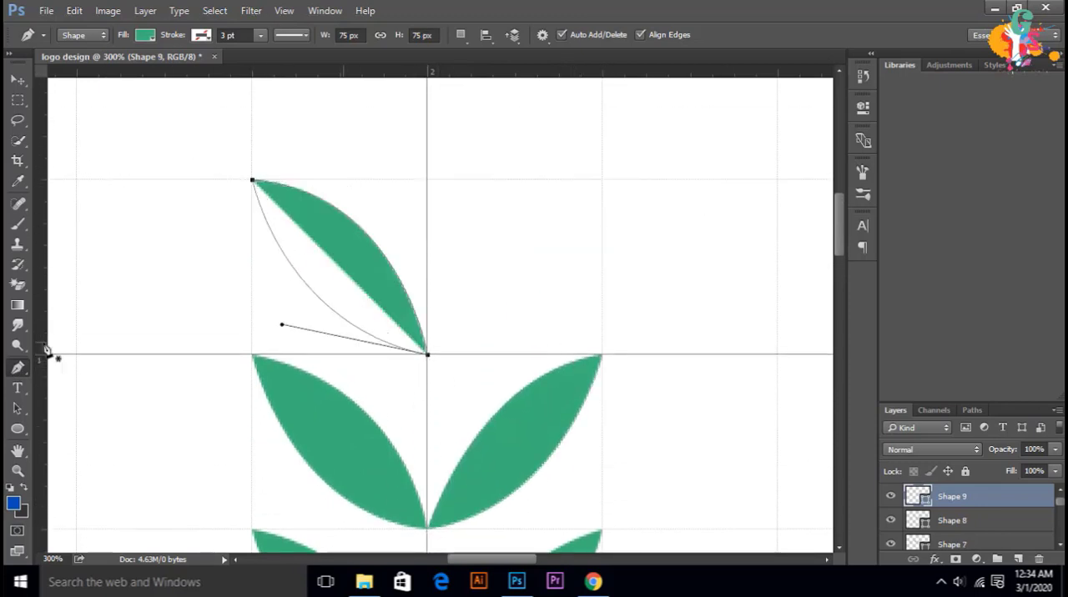
left_click(427, 355)
mouse_move(602, 179)
left_mouse_down()
mouse_move(656, 209)
mouse_move(717, 205)
left_mouse_up()
left_click(602, 180, "alt")
left_click_drag(427, 355, 364, 358)
Step: Draw a sixth pair of green leaves on the centre grid line, one grid square above the fifth pair
scroll(423, 306, "up", 5)
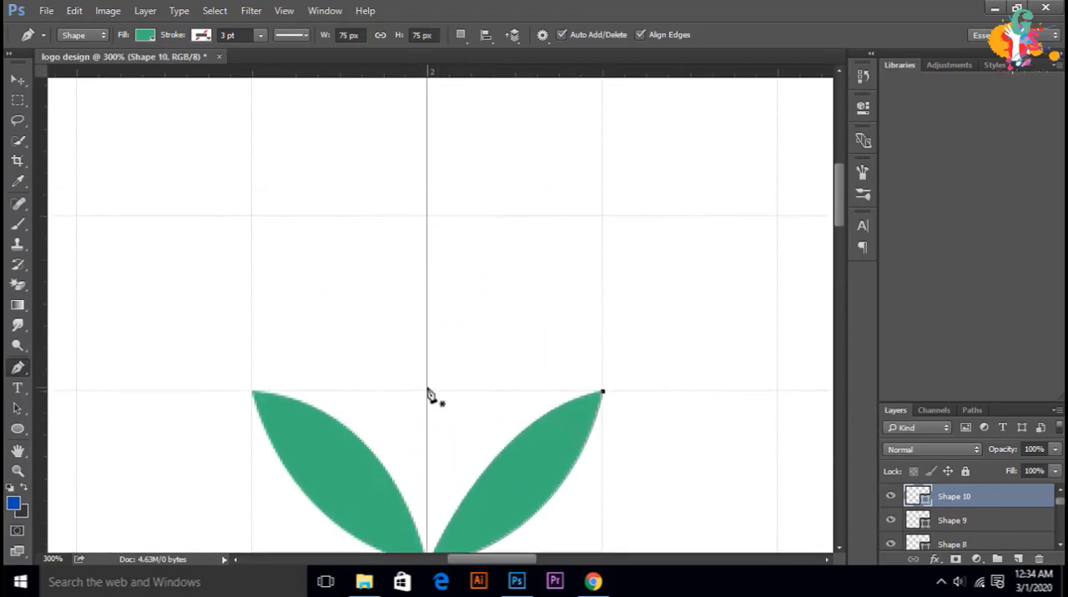
left_click(427, 391)
left_click_drag(253, 216, 95, 186)
left_click(253, 217, "alt")
left_click_drag(427, 390, 552, 426)
left_click(427, 390)
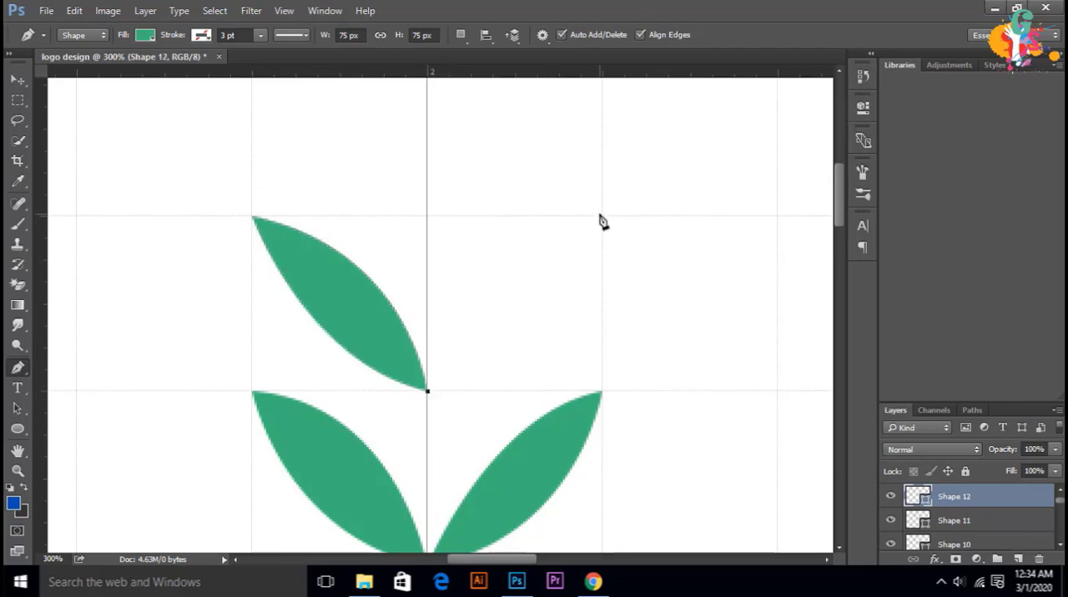
left_click_drag(603, 216, 734, 183)
left_click(602, 217, "alt")
left_click_drag(427, 391, 260, 441)
Step: Draw a seventh pair of 75 by 75 px green leaves directly above the sixth pair
mouse_move(838, 190)
left_mouse_down()
mouse_move(836, 151)
mouse_move(838, 190)
left_mouse_up()
left_click_drag(224, 267, 95, 238)
left_click(252, 275, "alt")
left_click_drag(427, 450, 569, 477)
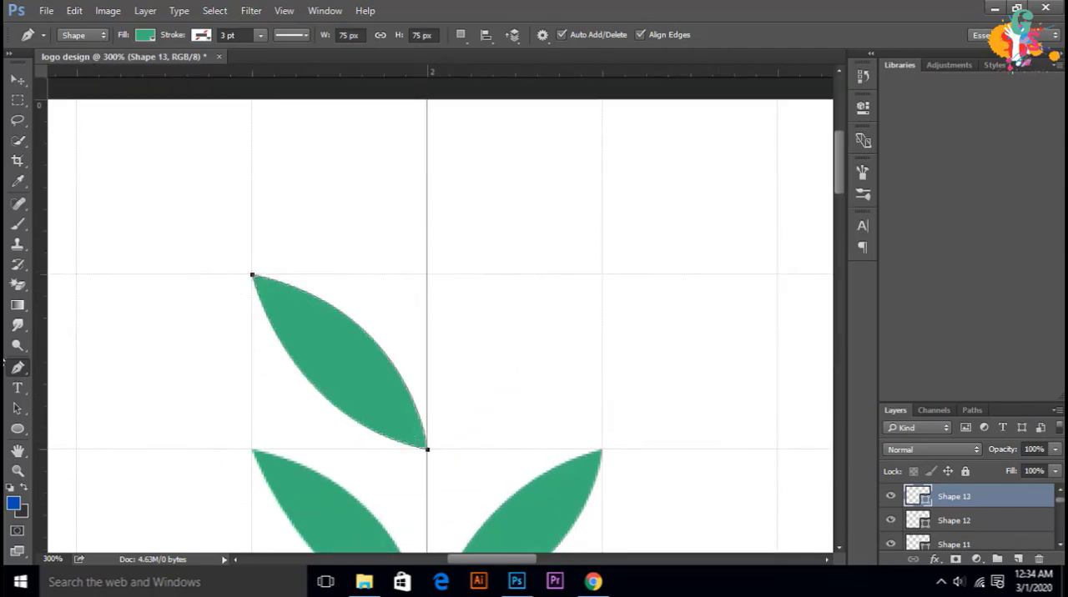
left_click(427, 449)
mouse_move(602, 274)
left_mouse_down()
mouse_move(690, 271)
mouse_move(724, 256)
left_mouse_up()
mouse_move(427, 450)
left_mouse_down()
mouse_move(342, 449)
mouse_move(284, 485)
left_mouse_up()
key("ctrl+z")
left_click(602, 275, "alt")
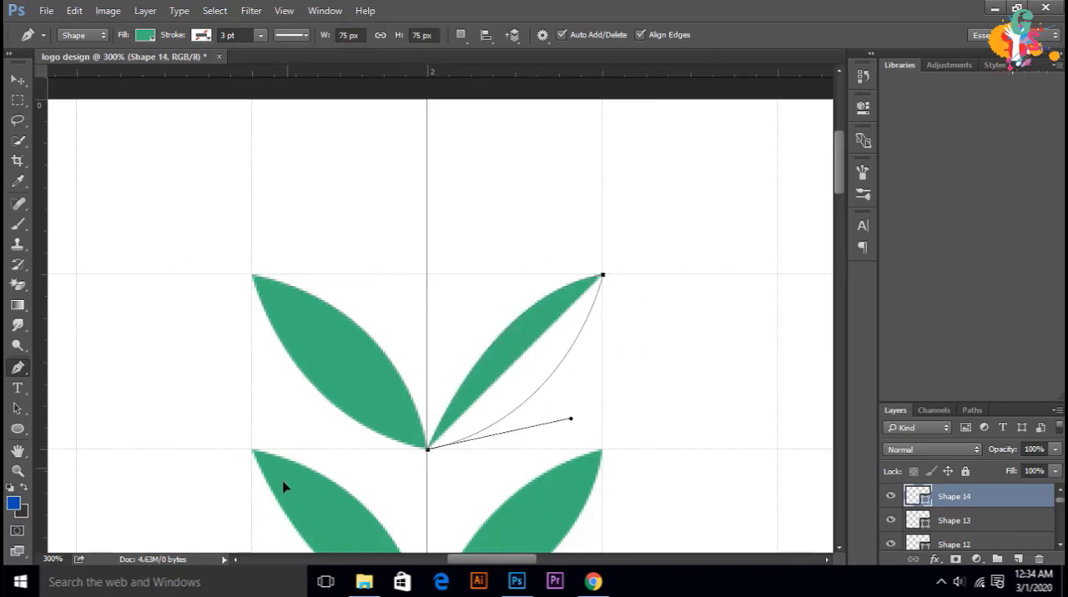
Step: Change the fill of the seventh pair's right leaf to a darker green
left_click(145, 35)
left_click(83, 117)
left_click(96, 117)
Step: Draw an eighth pair of leaves in the darker green, with their tips at the canvas's upper edge
left_click(428, 274)
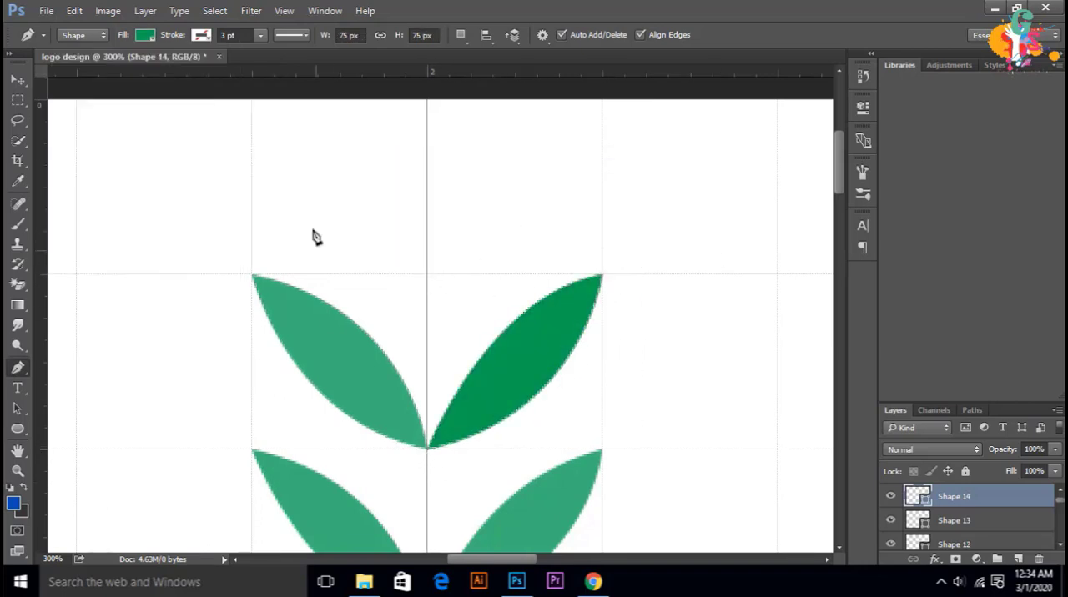
scroll(312, 236, "up", 1)
left_click(427, 312)
left_click_drag(253, 136, 185, 127)
left_click_drag(427, 312, 573, 342)
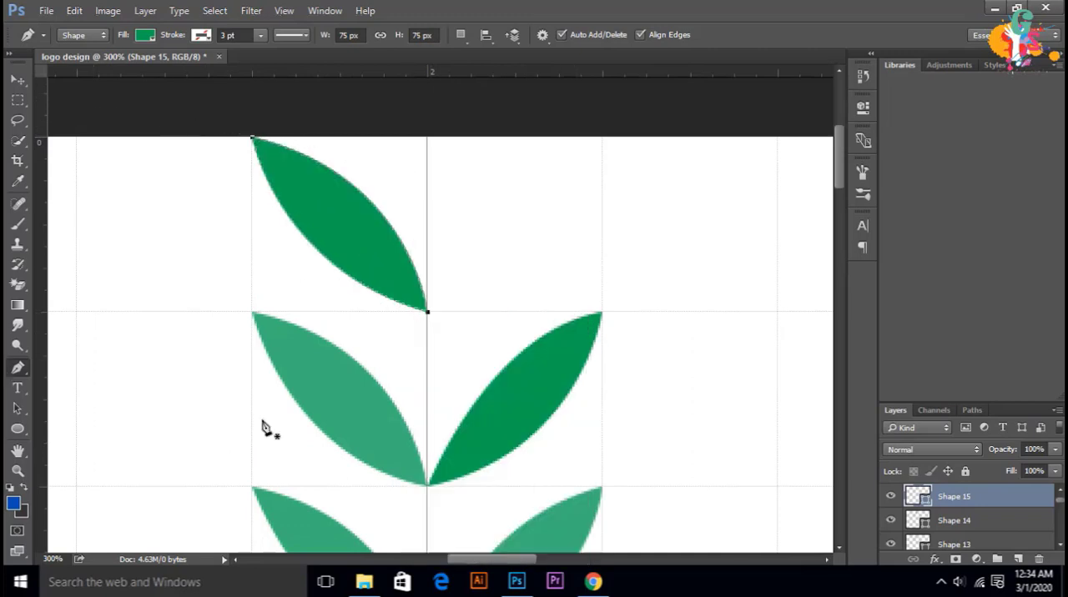
left_click(427, 312)
mouse_move(602, 137)
left_mouse_down()
mouse_move(699, 140)
mouse_move(723, 122)
left_mouse_up()
left_click(602, 137, "alt")
left_click_drag(427, 312, 298, 340)
Step: Select the left leaf of the seventh pair and open its fill colour, leaving it as is
left_click(17, 81)
left_click(333, 397)
left_click(862, 140)
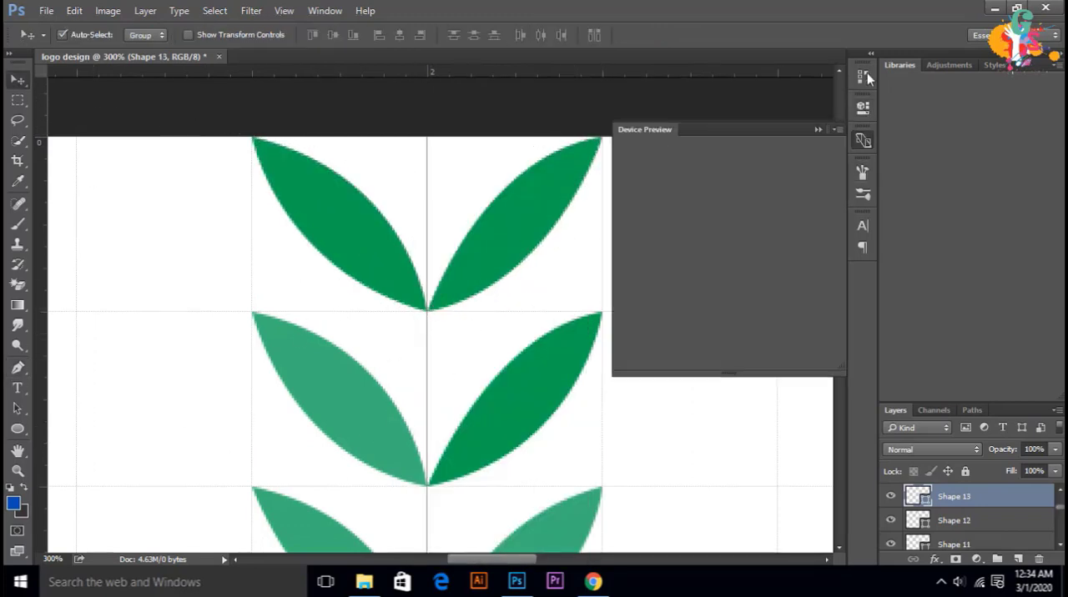
left_click(867, 78)
scroll(266, 288, "up", 1)
scroll(980, 509, "up", 3)
scroll(974, 547, "down", 2)
double_click(917, 520)
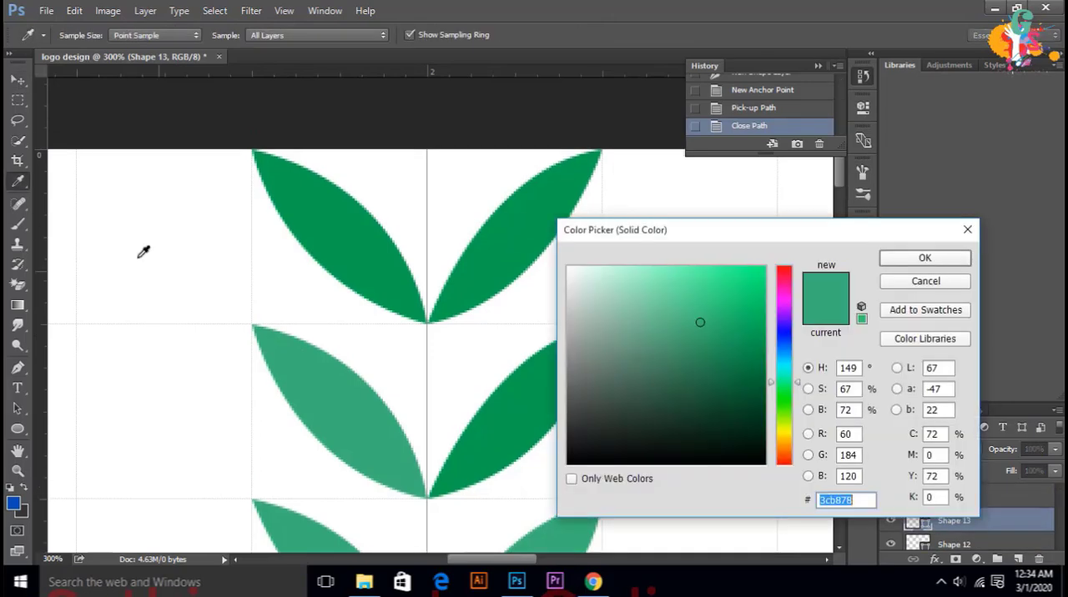
left_click(924, 282)
Step: Rasterize the seventh pair's left leaf for painting and set the foreground colour to the darker green
left_click(18, 224)
left_click(517, 219)
key("Return")
left_click(517, 219, "alt")
left_click(14, 504)
left_click(924, 258)
Step: Recolour the left leaf of the seventh pair with the darker green foreground colour
right_click(944, 520)
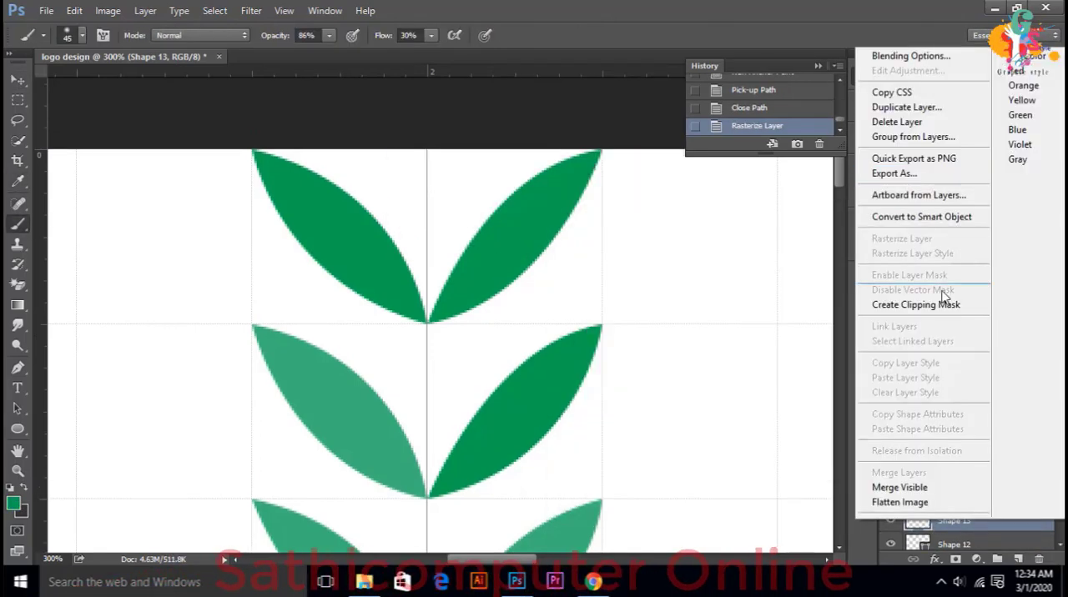
key("Escape")
left_click_drag(272, 409, 375, 428)
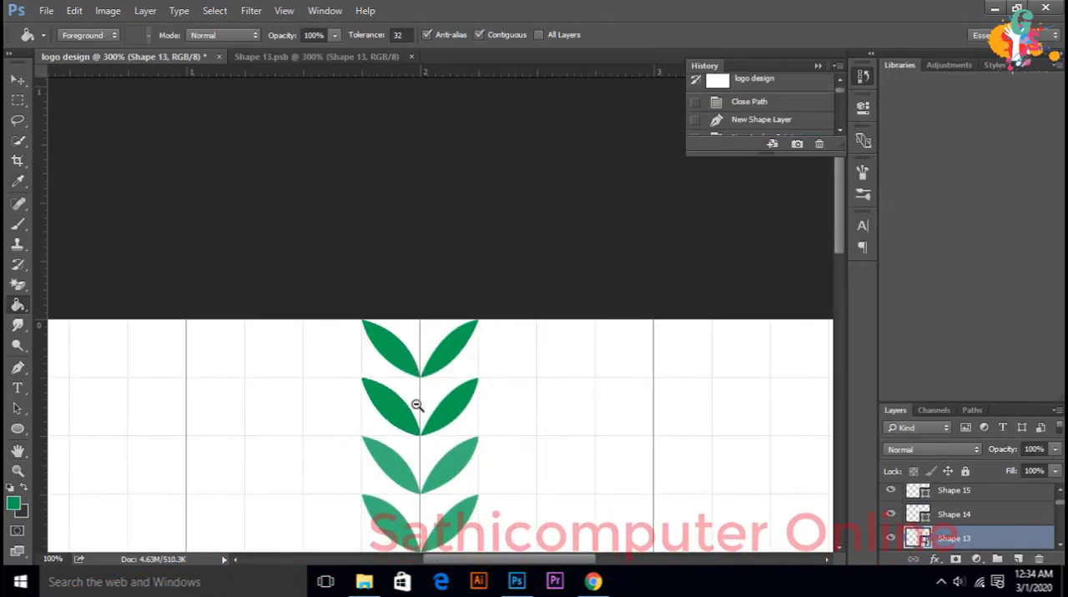
Step: Draw the left half of a tapered stem, about 12 by 75 px, in darker green below the lowest leaf pair
scroll(418, 405, "down", 1)
left_click(416, 408)
key("Return")
left_click(17, 81)
scroll(457, 342, "down", 6)
scroll(405, 286, "up", 2)
scroll(409, 292, "down", 3)
left_click(456, 370)
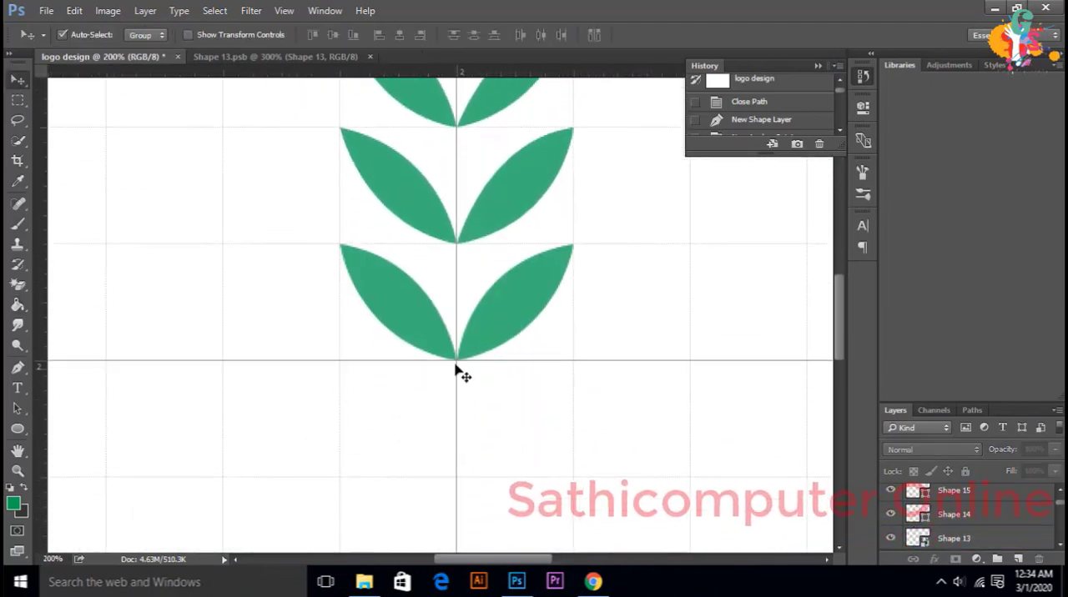
left_click(18, 367)
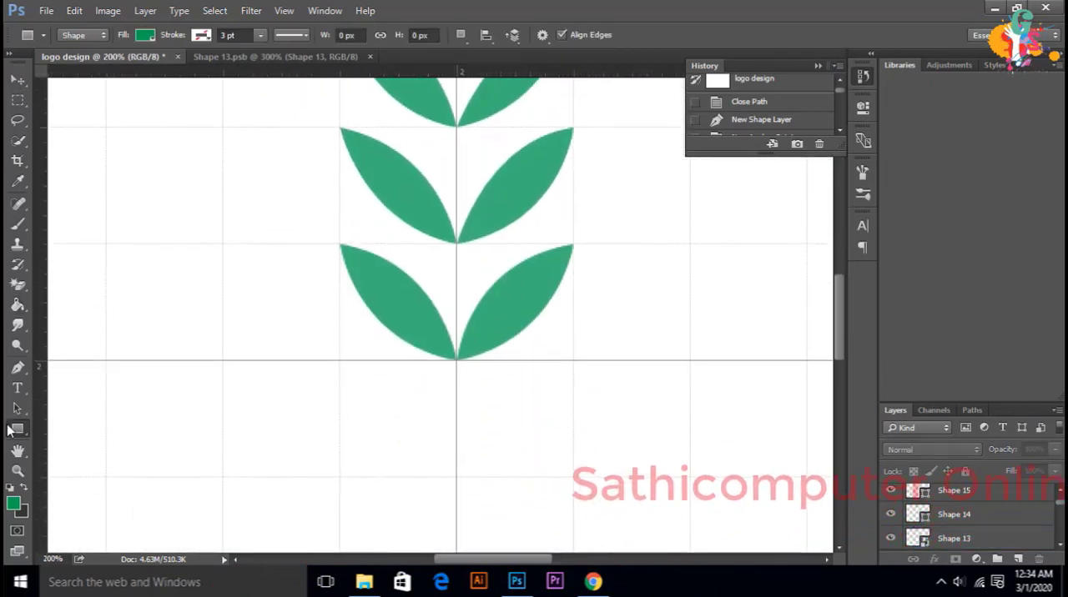
left_click(457, 362)
left_click(457, 478)
left_click(439, 478)
left_click(457, 362)
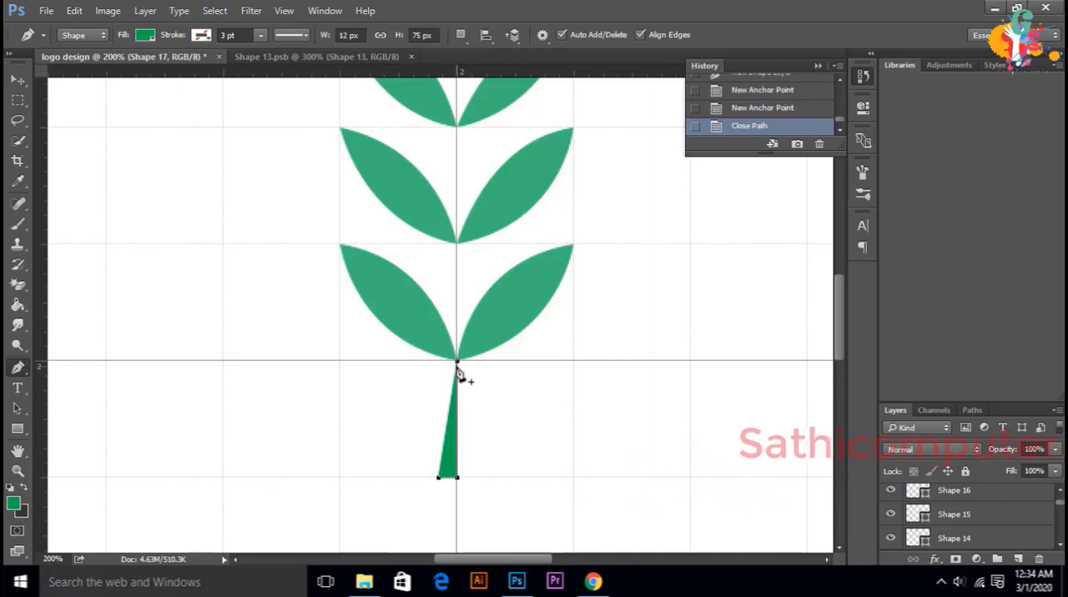
Step: Draw the matching right half of the tapered stem below the point where the lowest leaves meet
left_click(457, 478)
left_click(456, 362)
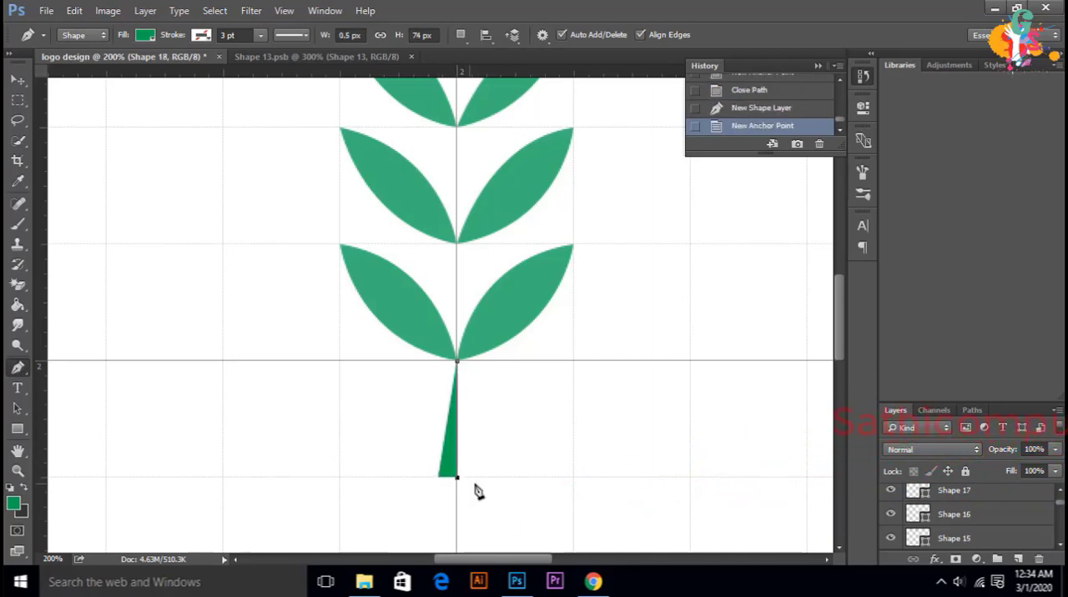
left_click(472, 478)
left_click(456, 362)
scroll(493, 417, "up", 4)
left_click(17, 80)
scroll(570, 353, "down", 3)
left_click(459, 502)
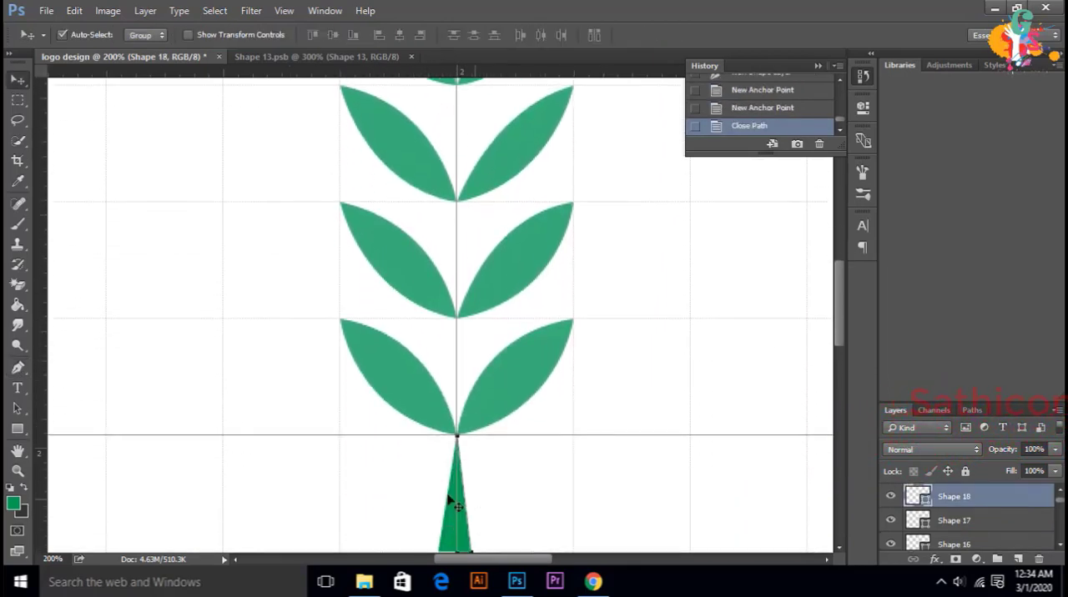
left_click(968, 545)
left_click(969, 545, "shift")
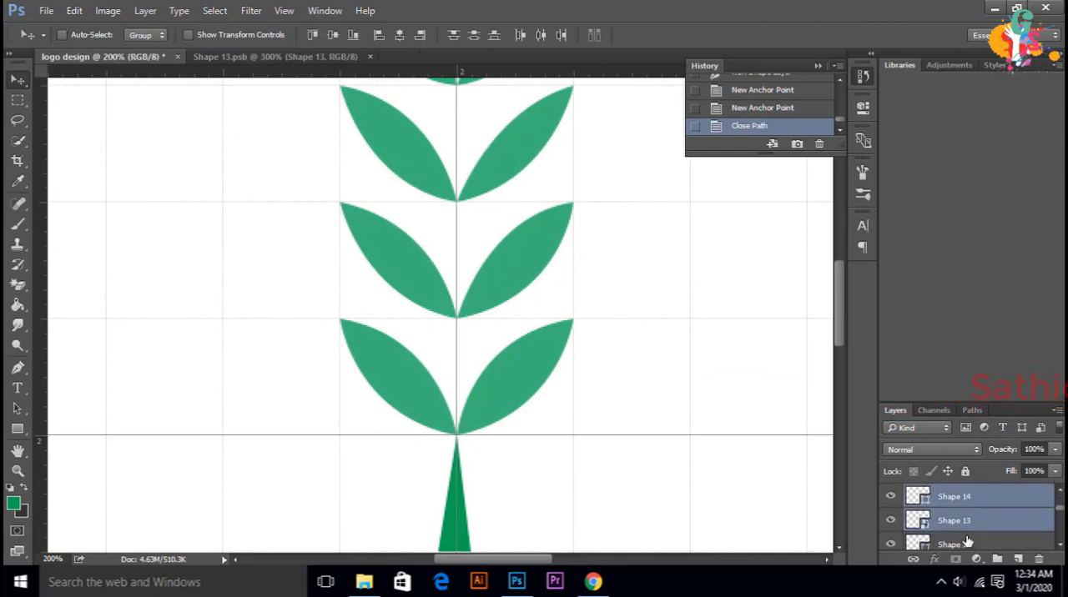
scroll(974, 542, "down", 3)
double_click(974, 523, "shift")
scroll(976, 543, "down", 1)
key("Escape")
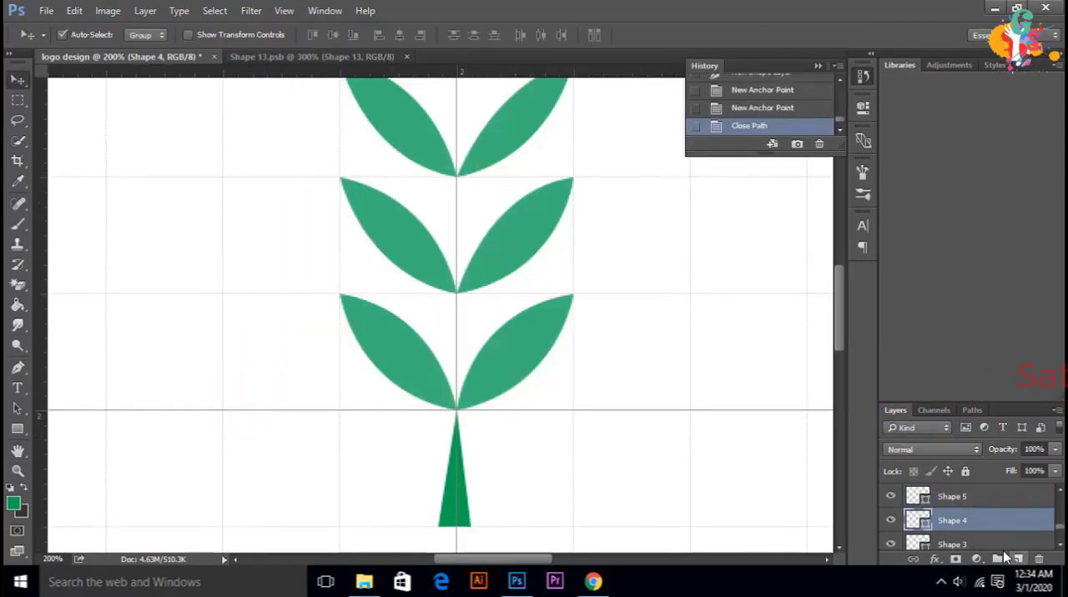
scroll(1005, 547, "up", 5)
left_click(996, 546)
scroll(998, 547, "down", 1)
left_click(999, 547, "shift")
double_click(1000, 547)
key("Escape")
scroll(996, 547, "down", 5)
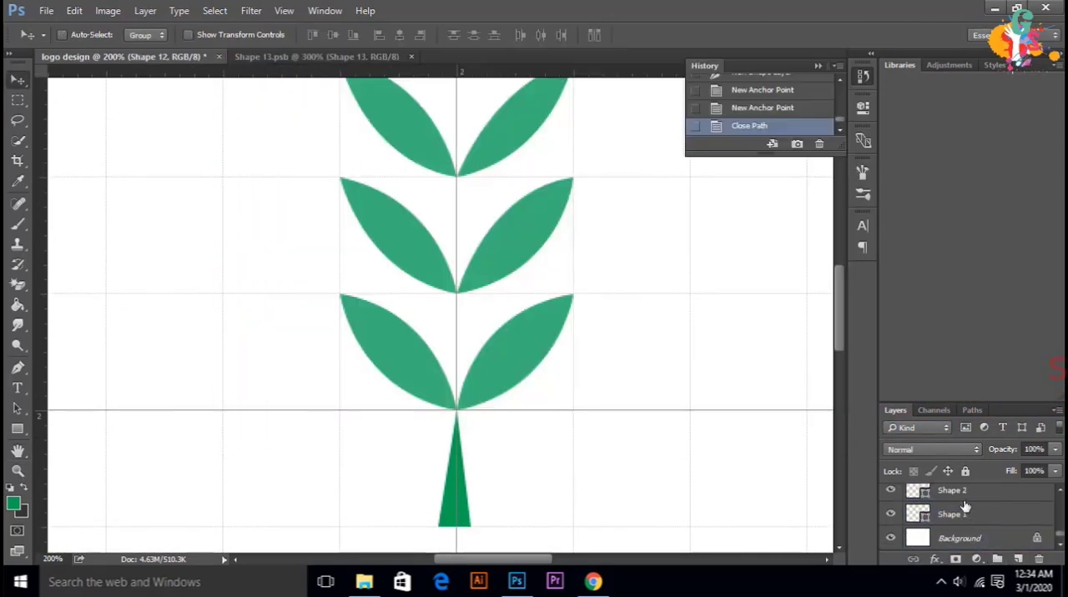
Step: Select all the leaf shape layers from Shape 1 to Shape 16 and group them, leaving the stem layers out
left_click(965, 512, "ctrl")
left_click(968, 495, "ctrl")
scroll(981, 515, "up", 1)
scroll(982, 517, "up", 3)
left_click(982, 535, "ctrl")
scroll(981, 504, "up", 5)
left_click(973, 511, "shift")
key("ctrl+g")
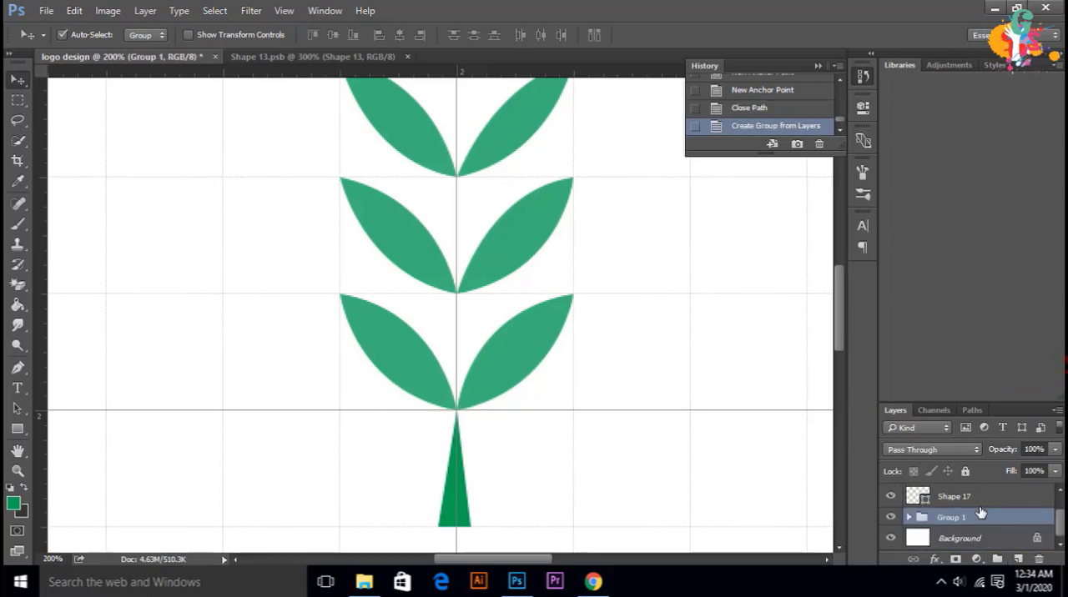
Step: Draw a narrow inner leaf about 50 by 54 px inside the lowest left leaf and fill it white
left_click(909, 517)
left_click(968, 538)
left_click(17, 368)
left_click(457, 410)
left_click_drag(364, 325, 325, 312)
left_click(380, 327, "alt")
left_click_drag(457, 410, 495, 417)
left_click(146, 35)
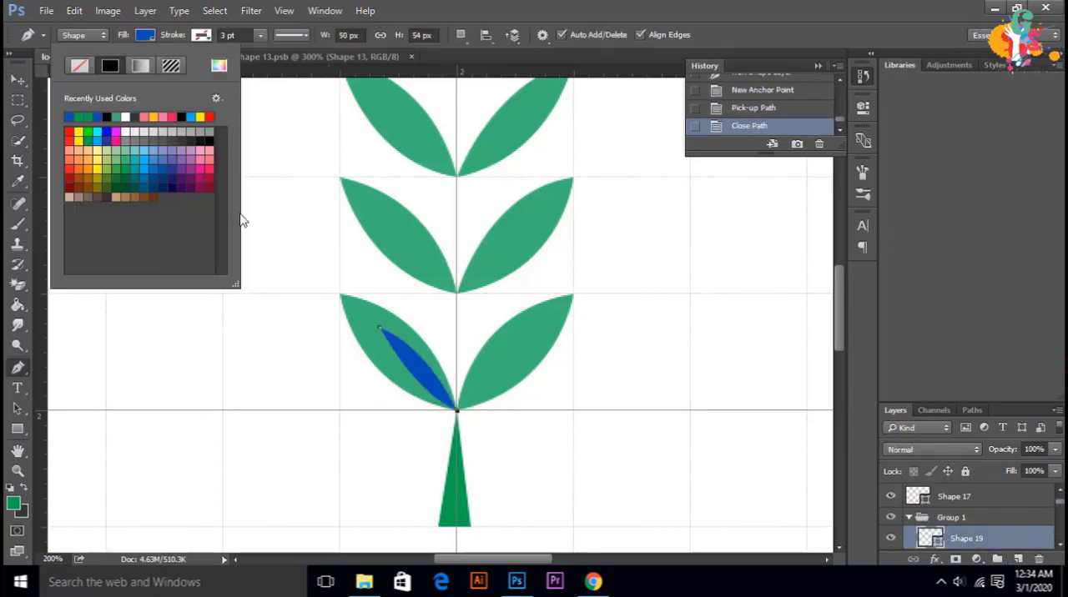
left_click(126, 131)
Step: Draw a matching white inner leaf inside the lowest right leaf, starting from the stem's upper point
left_click(18, 368)
left_click(457, 409)
left_click_drag(530, 326, 584, 313)
left_click_drag(457, 410, 435, 420)
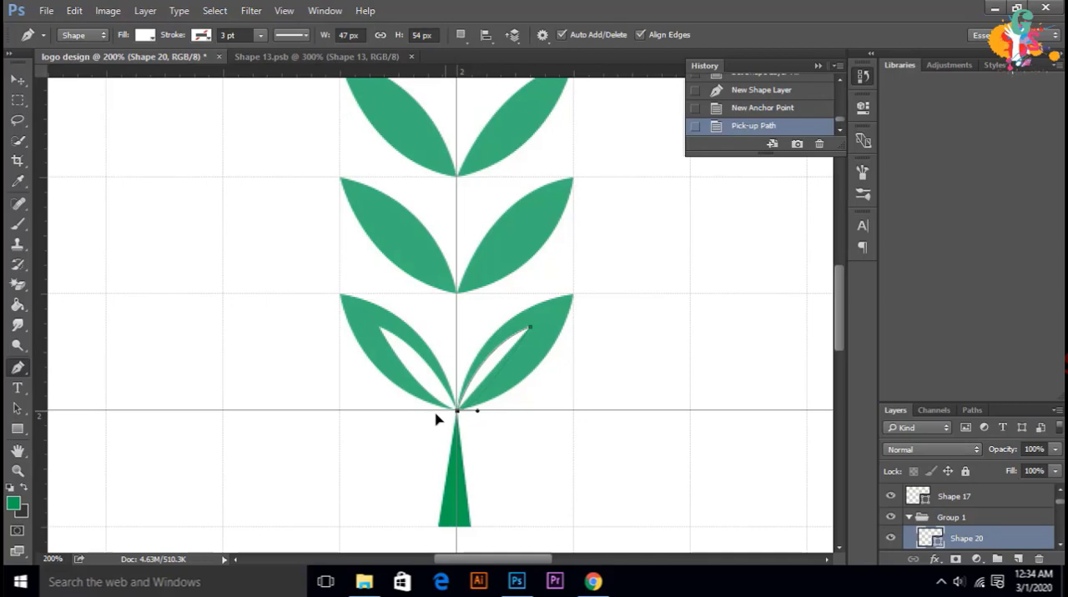
Step: Draw white inner leaves inside both leaves of the second pair from below, each about 50 px high
left_click(378, 208)
left_click_drag(457, 293, 492, 317)
left_click(457, 293)
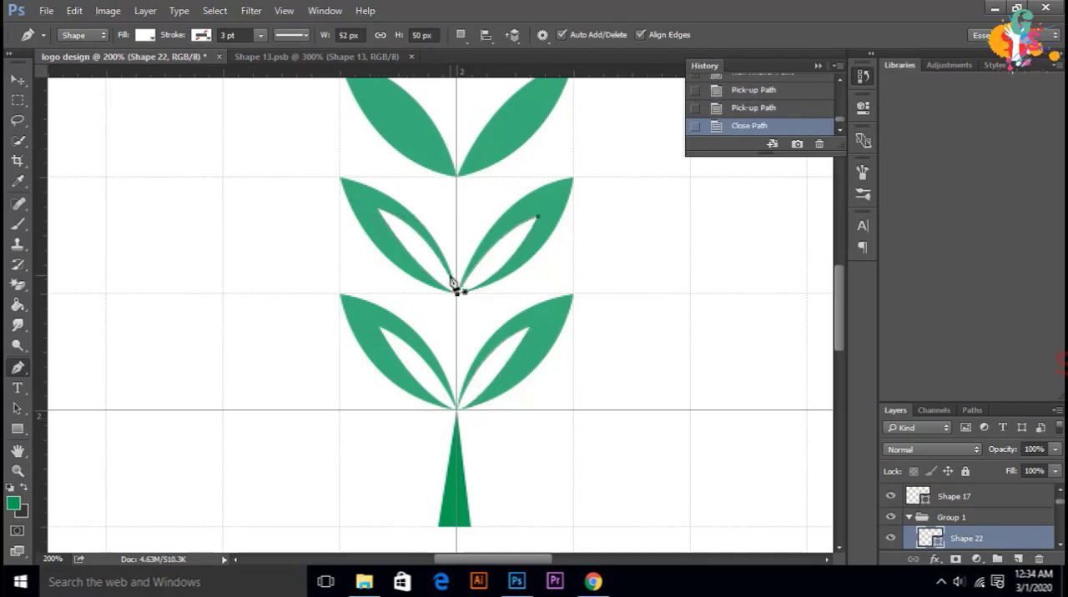
scroll(458, 288, "up", 3)
left_click_drag(374, 187, 339, 181)
left_click_drag(457, 277, 519, 312)
key("ctrl+alt+z")
key("ctrl+alt+z")
key("ctrl+alt+z")
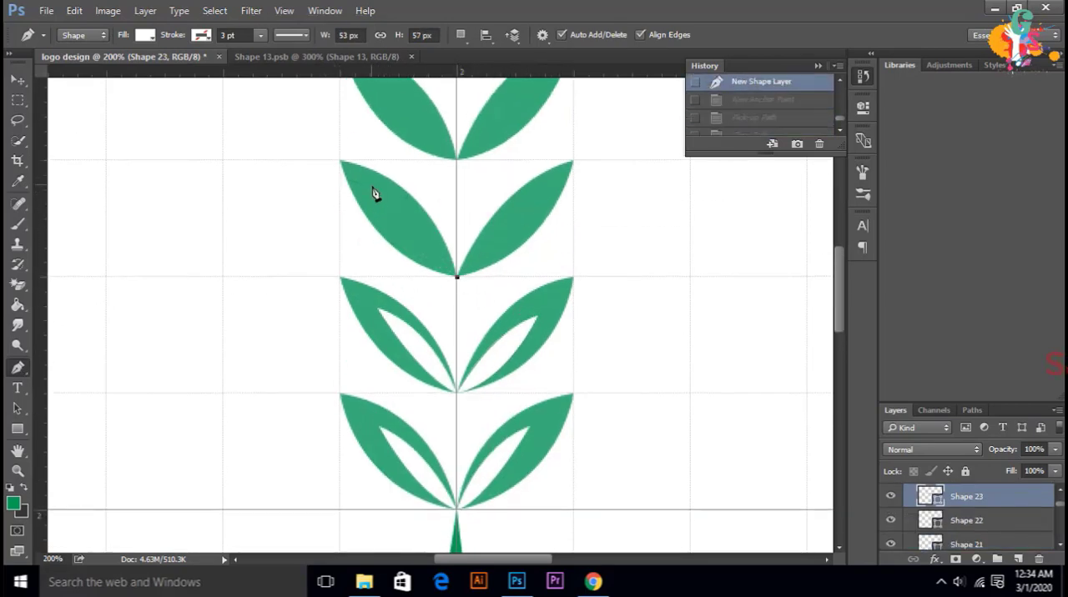
Step: Draw white inner leaves inside the third pair from below, undoing the right one once and redrawing it wider
left_click_drag(372, 186, 312, 166)
left_click(372, 186, "alt")
left_click_drag(457, 276, 496, 302)
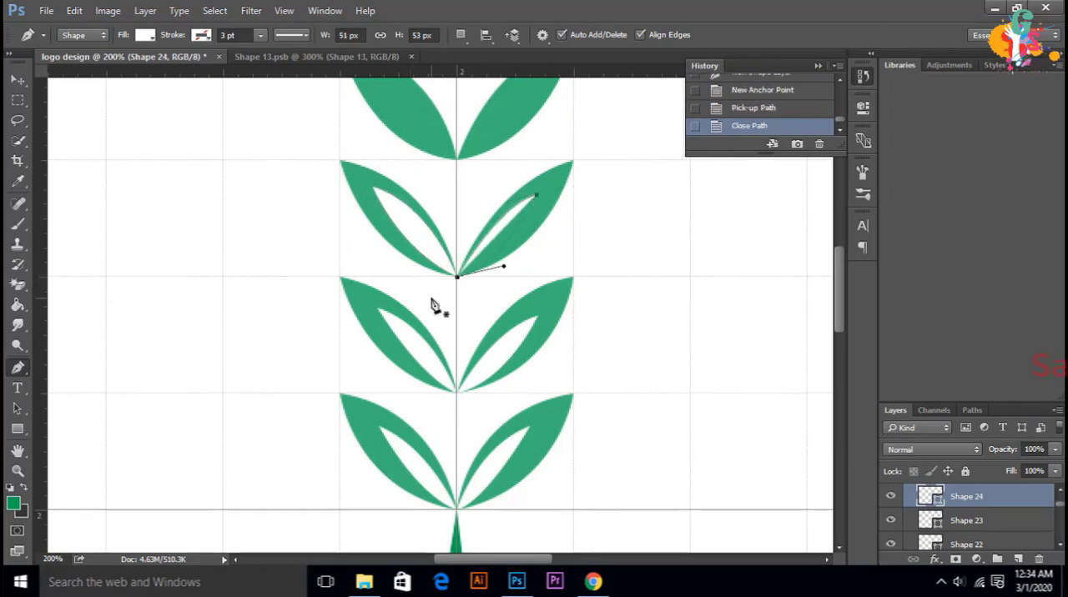
key("ctrl+alt+z")
key("ctrl+alt+z")
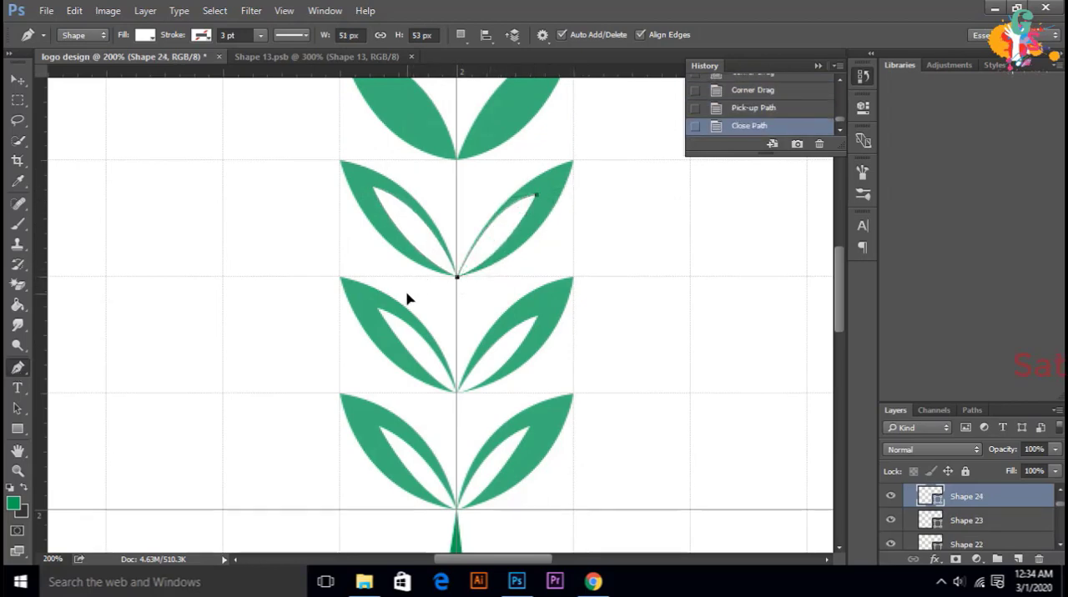
Step: Draw white inner leaves, the right one about 56 by 56 px, inside the fourth pair of leaves from below
scroll(408, 298, "up", 3)
left_click(456, 247)
left_click_drag(501, 268, 518, 273)
left_click(456, 247)
left_click_drag(544, 160, 593, 153)
left_click(544, 160, "alt")
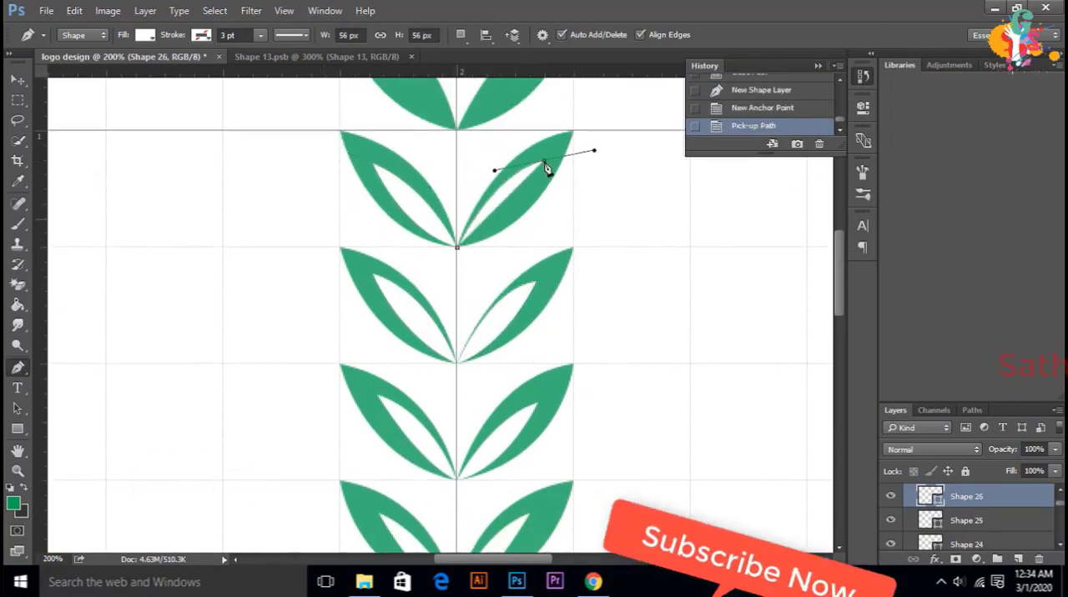
left_click(544, 160, "alt")
mouse_move(457, 247)
left_mouse_down()
mouse_move(401, 270)
mouse_move(320, 253)
left_mouse_up()
Step: Draw a white inner leaf about 55 by 59 px inside the left leaf of the fifth pair from below
scroll(423, 357, "up", 7)
left_click(457, 354)
left_click(372, 262, "alt")
left_click_drag(456, 355, 524, 384)
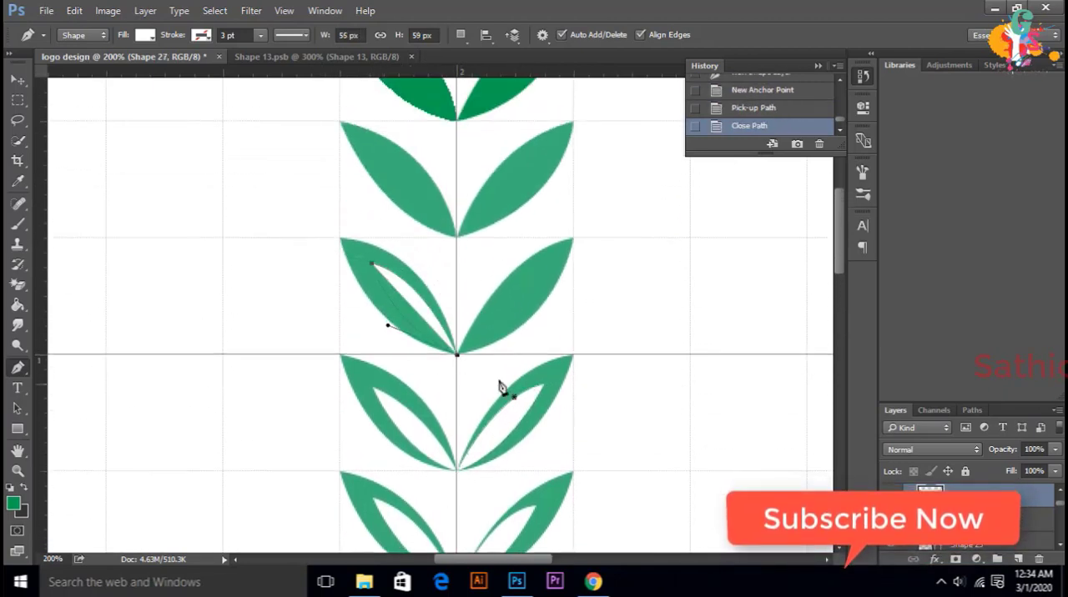
Step: Draw a white inner leaf about 57 by 57 px inside the fifth pair's right leaf, undoing and reshaping its lower curve
left_click(456, 354)
left_click_drag(545, 267, 596, 260)
left_click(546, 267, "alt")
left_click_drag(457, 354, 405, 364)
key("ctrl+alt+z")
key("ctrl+alt+z")
left_click(546, 267, "alt")
left_click(504, 271)
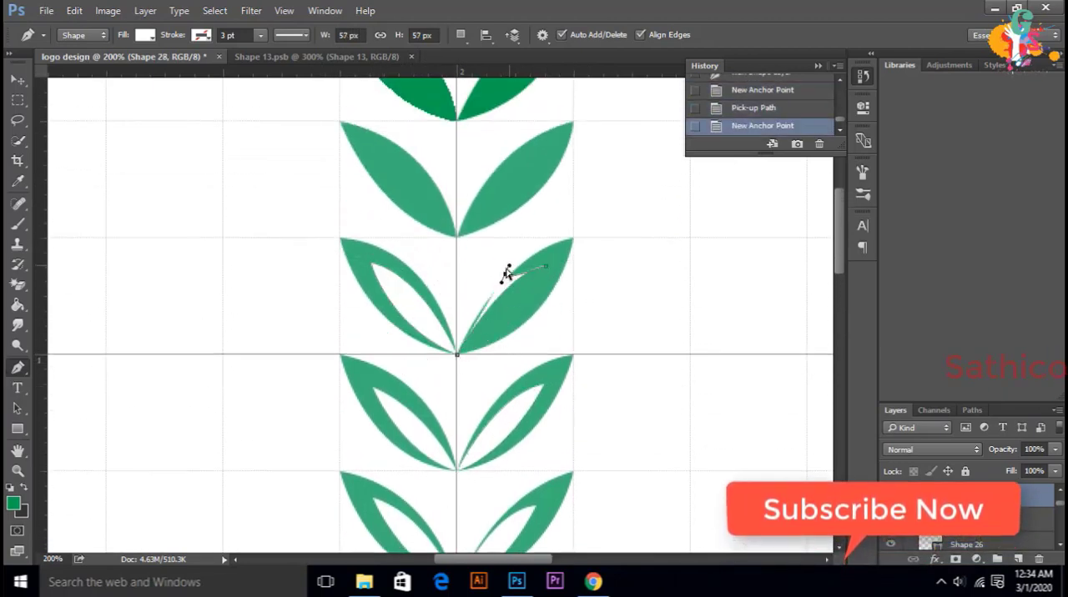
key("ctrl+alt+z")
left_click_drag(504, 271, 486, 278)
left_click_drag(457, 355, 399, 375)
Step: Draw a white inner leaf inside the left leaf of the sixth pair from below
left_click(457, 238)
left_click_drag(371, 149, 321, 141)
left_click(370, 149, "alt")
left_click_drag(457, 238, 513, 261)
Step: Draw a white inner leaf about 59 by 55 px inside the sixth pair's right leaf, undoing and reshaping its closing curve
left_click(457, 238)
left_click_drag(549, 153, 594, 150)
left_click(548, 153, "alt")
left_click_drag(458, 238, 409, 254)
key("ctrl+alt+z")
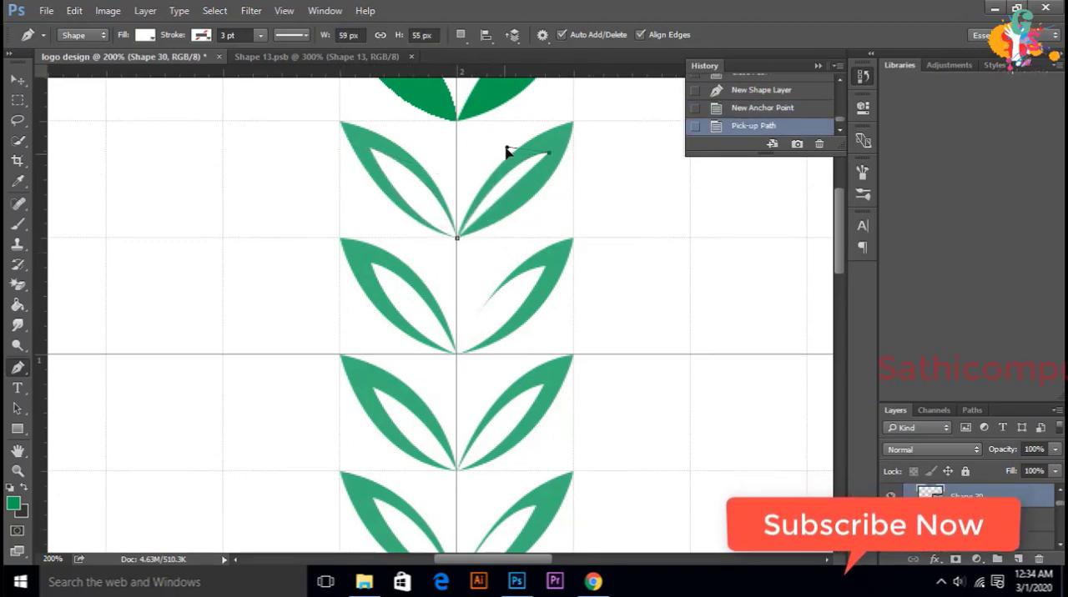
left_click_drag(503, 156, 491, 162)
left_click_drag(457, 238, 408, 253)
Step: Delete the rasterized, jagged left leaf of the seventh pair, keeping the leaf group
scroll(438, 242, "up", 3)
left_click(18, 79)
key("Delete")
key("ctrl+z")
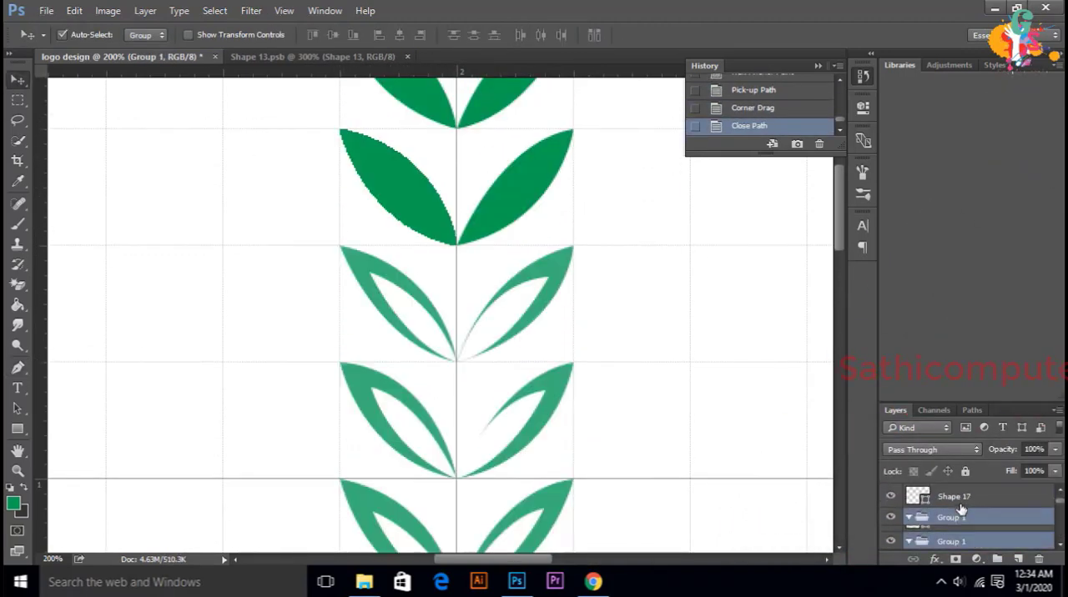
scroll(961, 508, "down", 3)
scroll(464, 365, "up", 3)
left_click(980, 546)
key("Delete")
Step: Redraw the seventh pair's left leaf as a vector shape and fill it with the darker green
key("p")
left_click(457, 369)
left_click_drag(340, 253, 240, 231)
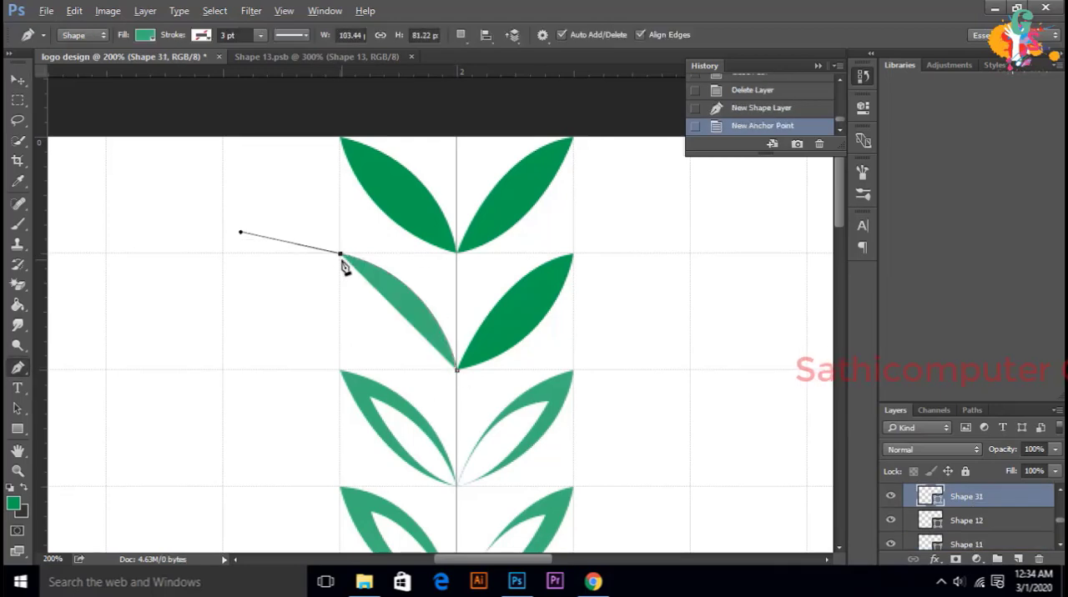
left_click(340, 254, "alt")
left_click_drag(457, 370, 548, 389)
left_click(145, 35)
left_click(88, 117)
Step: Draw an inner leaf inside the seventh pair's left leaf and fill it white
left_click(457, 369)
left_click_drag(367, 278, 316, 256)
left_click(367, 278, "alt")
left_click_drag(457, 370, 504, 384)
left_click(146, 35)
left_click(79, 117)
Step: Draw a white inner leaf about 59 by 57 px over the right leaf of the seventh pair
left_click(457, 369)
left_click_drag(548, 282, 598, 265)
left_click(549, 282, "alt")
left_click(548, 282, "alt")
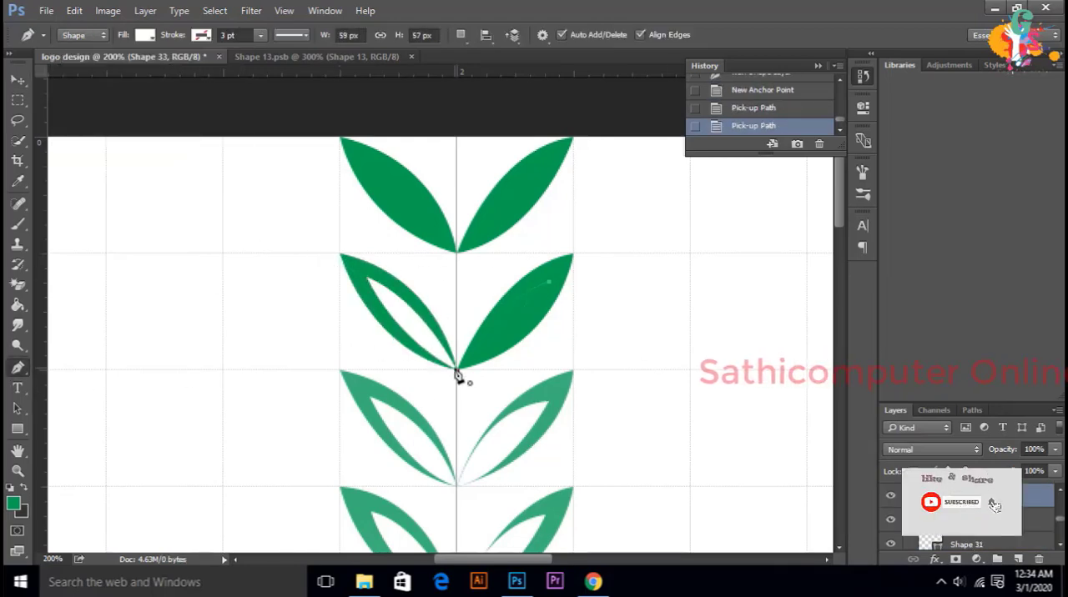
left_click_drag(457, 370, 416, 383)
Step: Draw a white inner leaf about 55 by 58 px over the left leaf of the eighth pair
left_click(457, 253)
left_click_drag(371, 164, 315, 149)
left_click(372, 164, "alt")
left_click(146, 35)
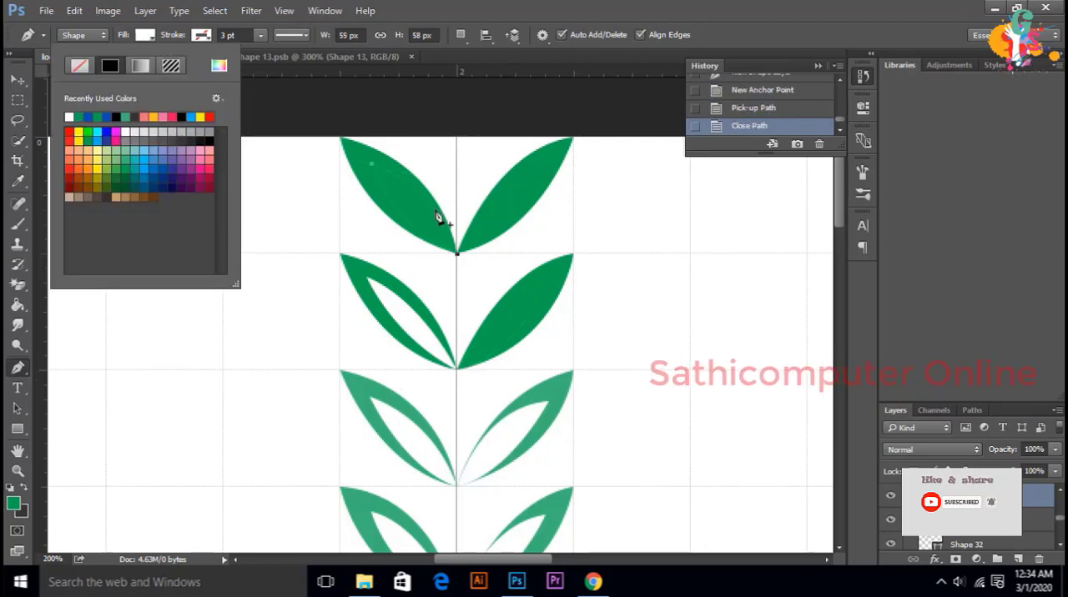
left_click(429, 224)
Step: Draw a white inner leaf about 52 by 55 px over the eighth pair's right leaf and readjust the shape fill
left_click(457, 253)
left_click_drag(538, 169, 583, 156)
left_click(538, 168, "alt")
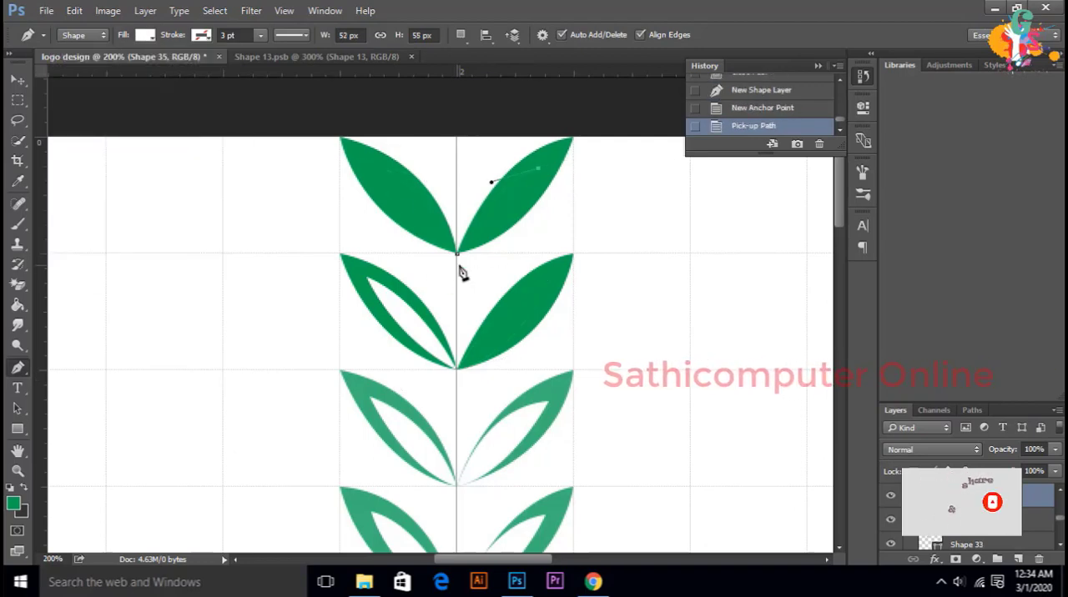
left_click_drag(457, 253, 401, 270)
left_click(145, 35)
left_click(80, 66)
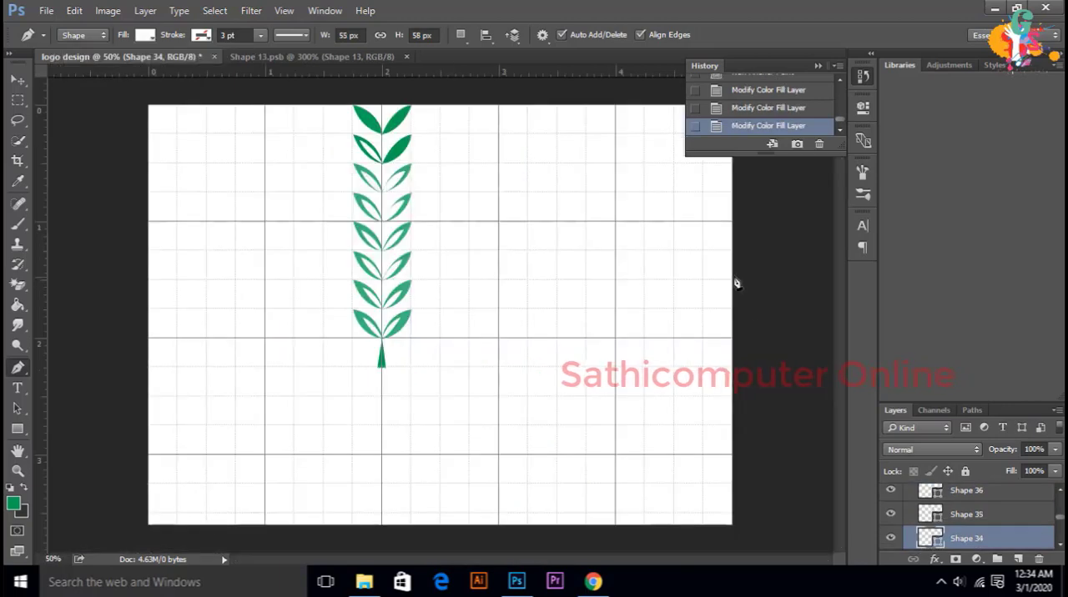
Step: Move the layers Shape 34, Shape 35 and Shape 36 above the leaf layers in the group
left_click(992, 501, "shift")
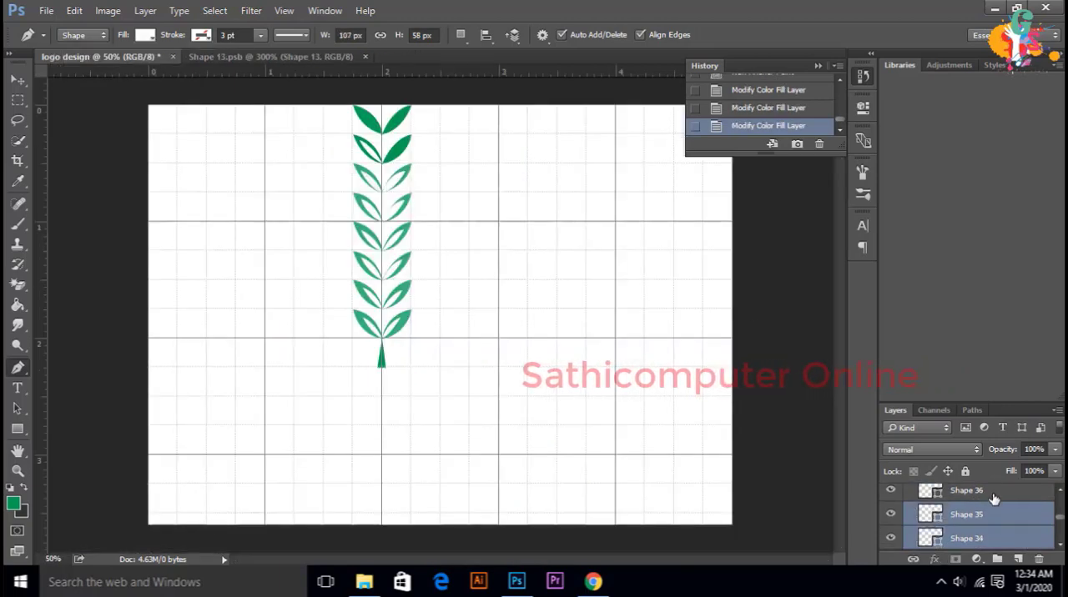
left_click_drag(996, 541, 961, 487)
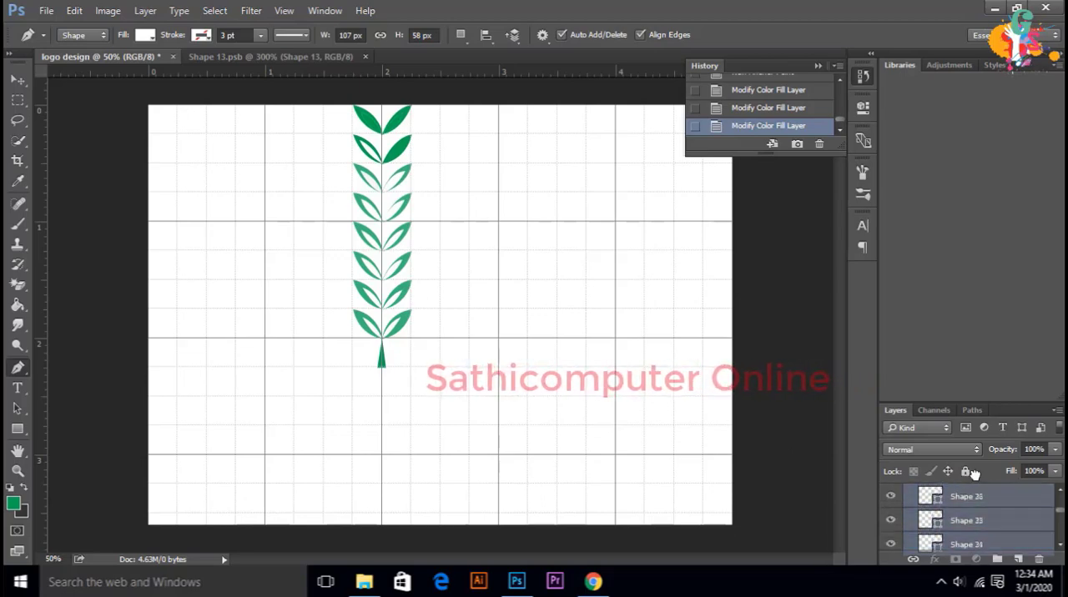
left_click_drag(967, 473, 965, 539)
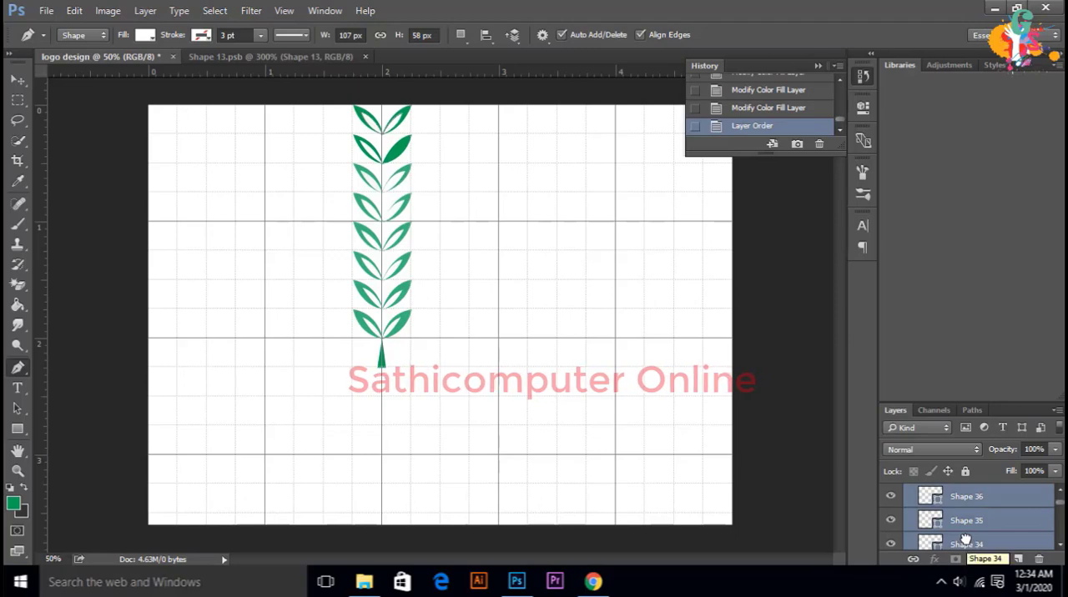
Step: Select the layers Shape 31, Shape 32 and Shape 33 and move them above the leaf layers in the group
scroll(977, 538, "down", 2)
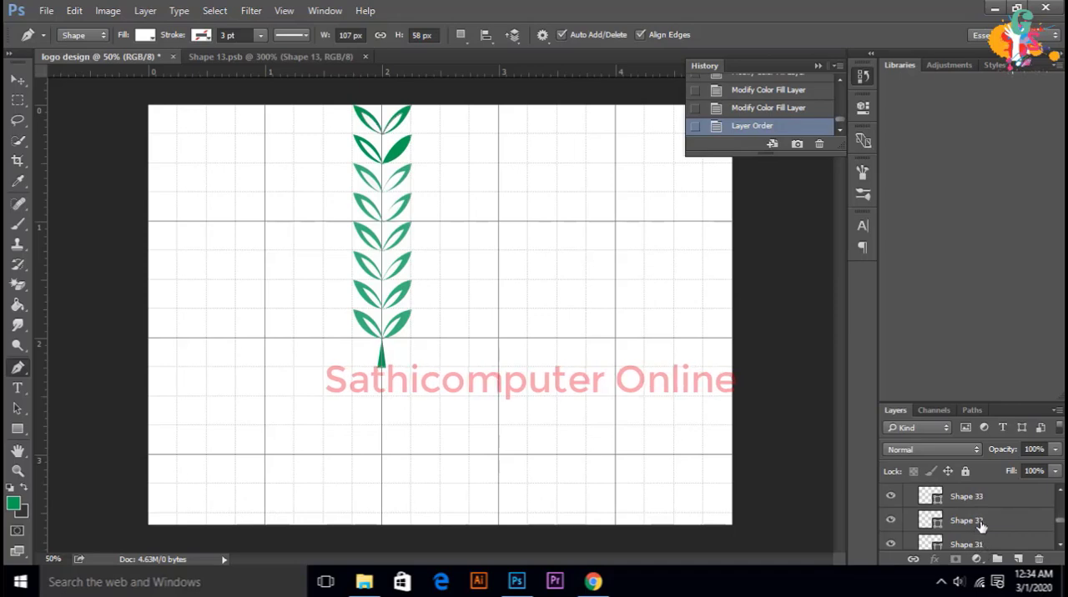
left_click(981, 523)
left_click(981, 498, "shift")
scroll(981, 505, "up", 1)
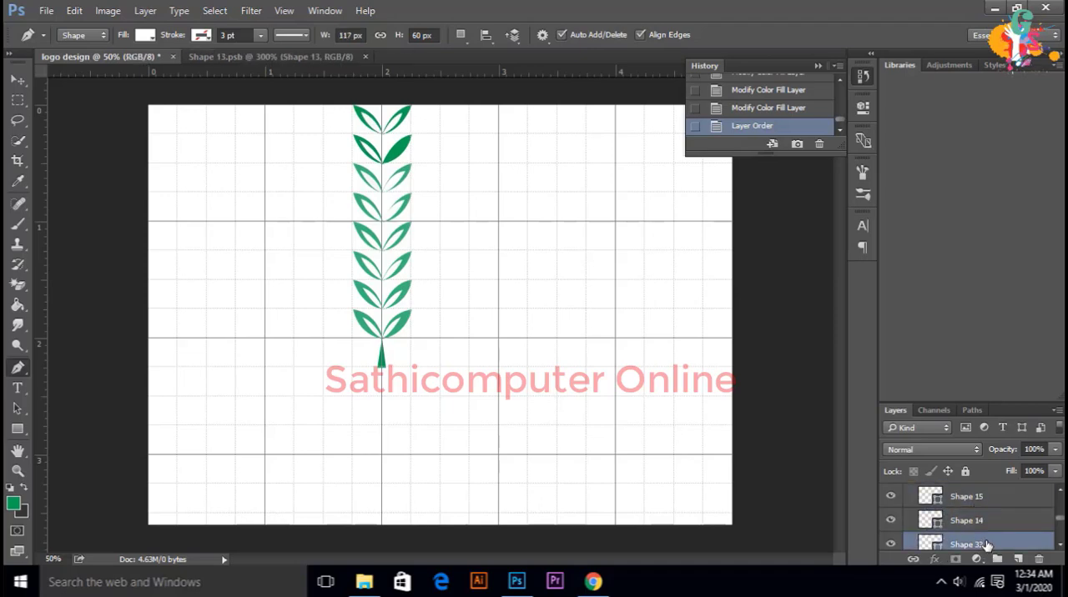
scroll(986, 544, "down", 1)
left_click(986, 544, "shift")
scroll(986, 545, "down", 1)
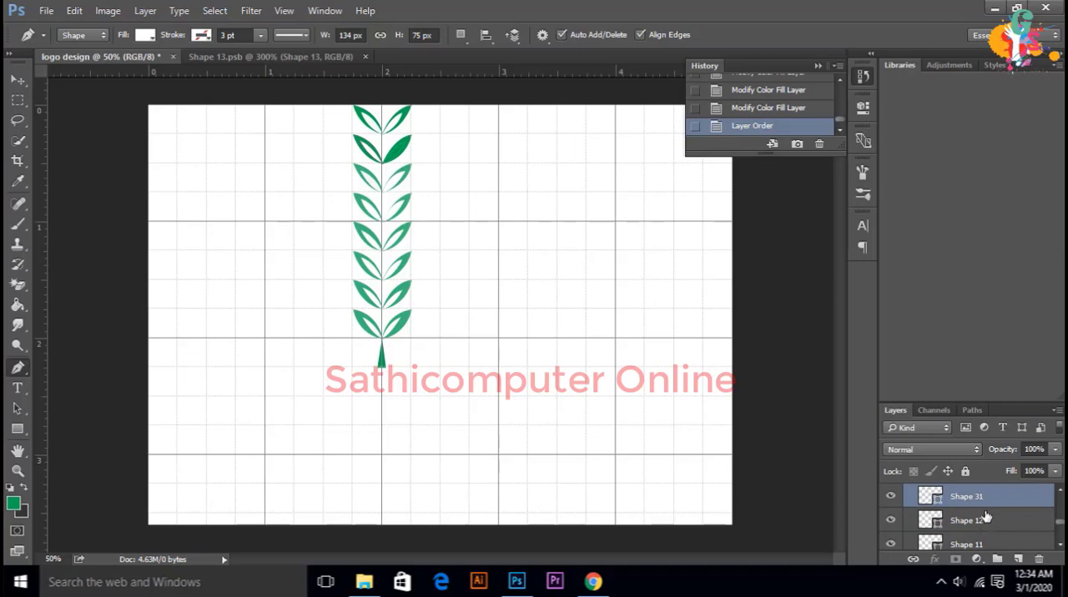
left_click_drag(987, 497, 978, 542)
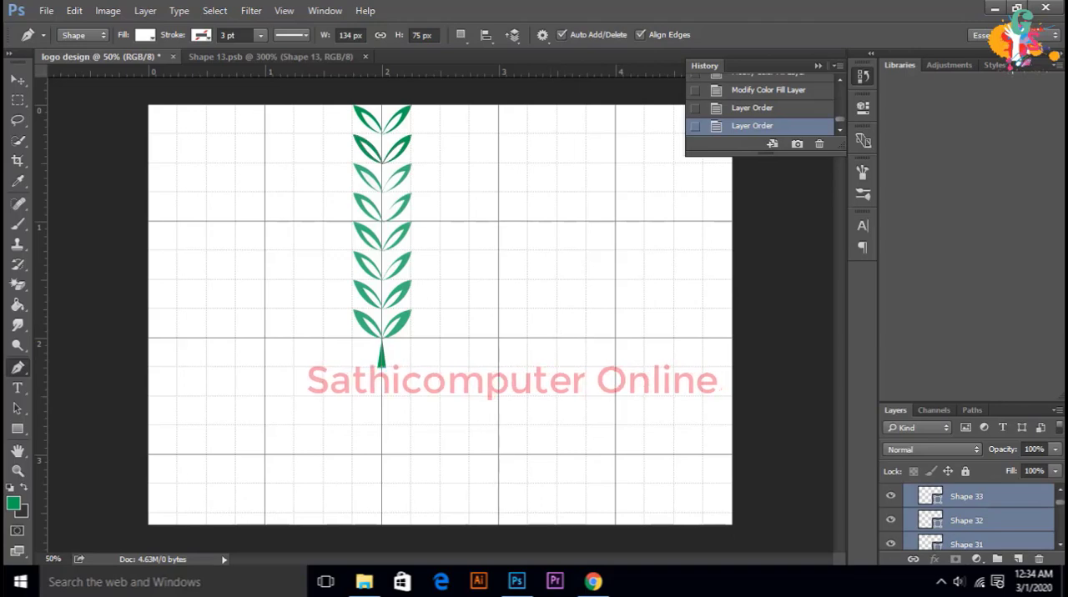
left_click(394, 267, "ctrl")
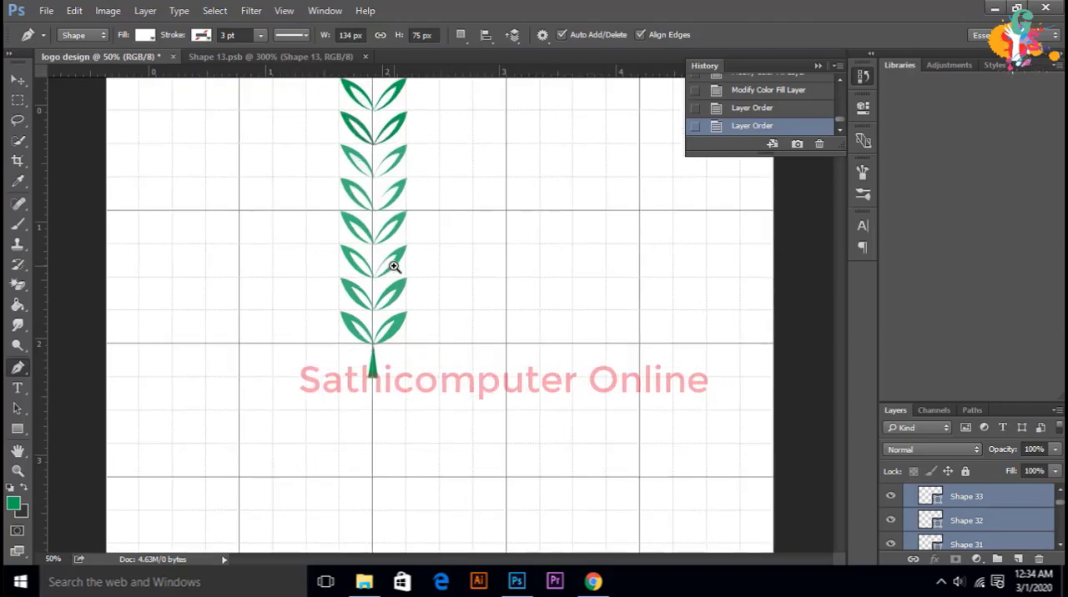
scroll(398, 270, "up", 2)
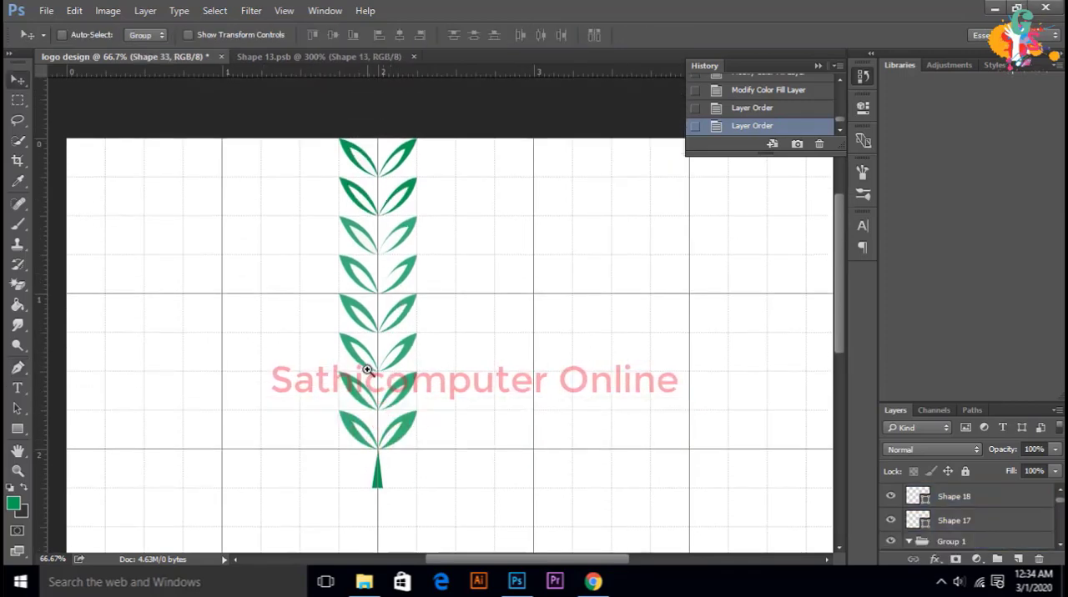
left_click(371, 371, "ctrl")
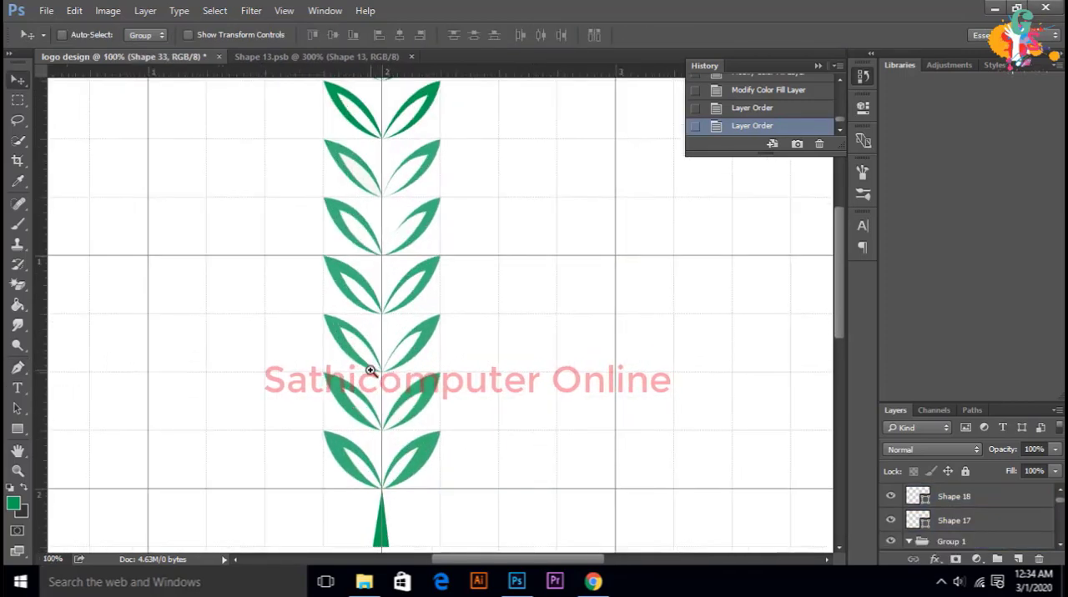
Step: Distort the white inner leaf Shape 33 on the second pair's right leaf (from the top), extending its tip to about 107% width
left_click(370, 370, "ctrl")
scroll(390, 360, "down", 5)
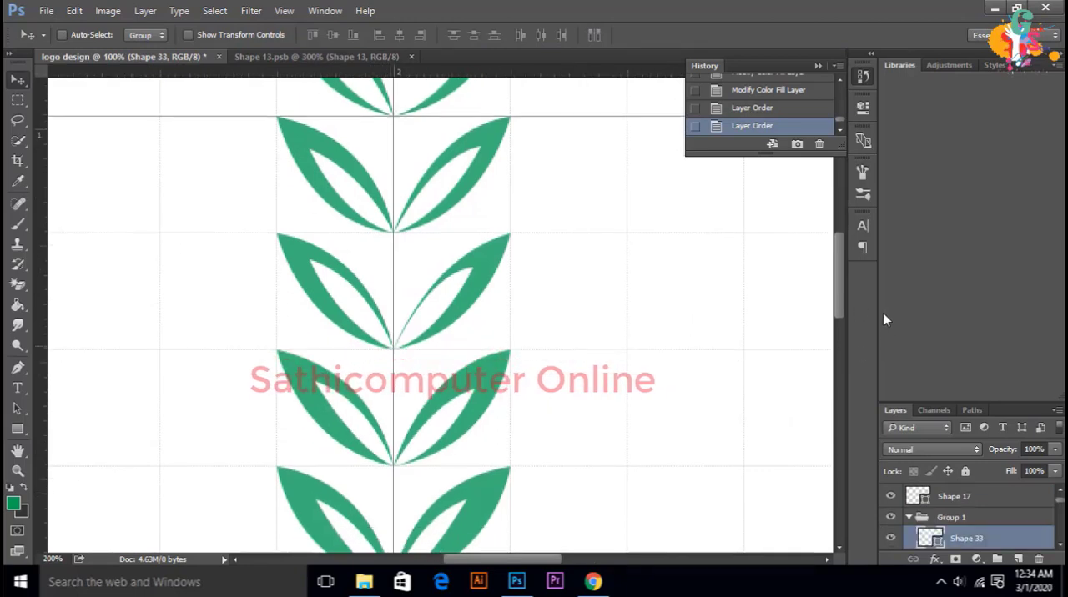
left_click(837, 350)
left_click_drag(836, 351, 835, 340)
scroll(367, 247, "up", 2)
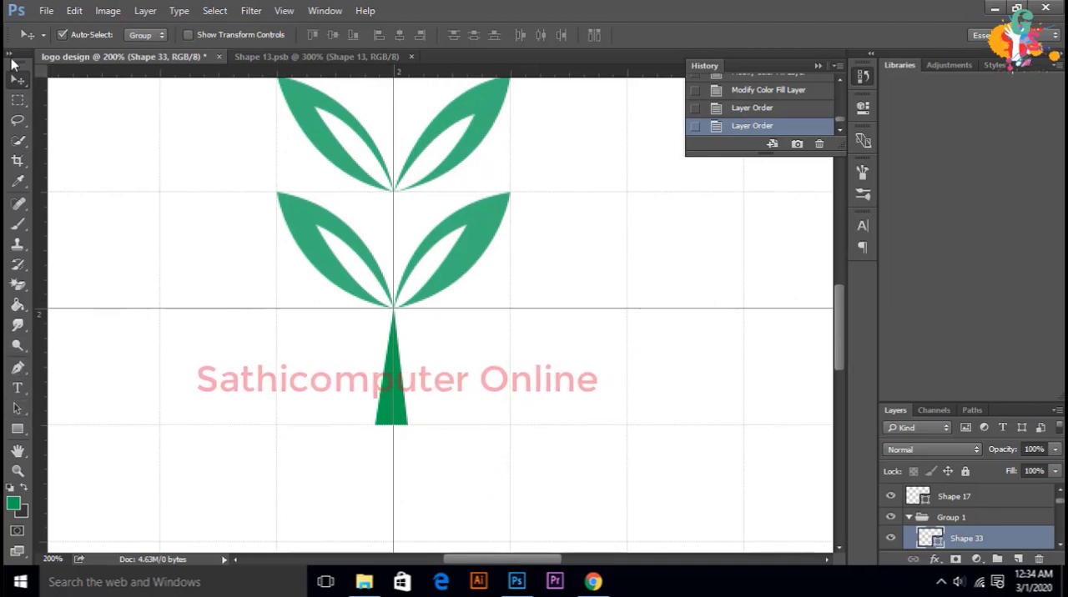
left_click(351, 260)
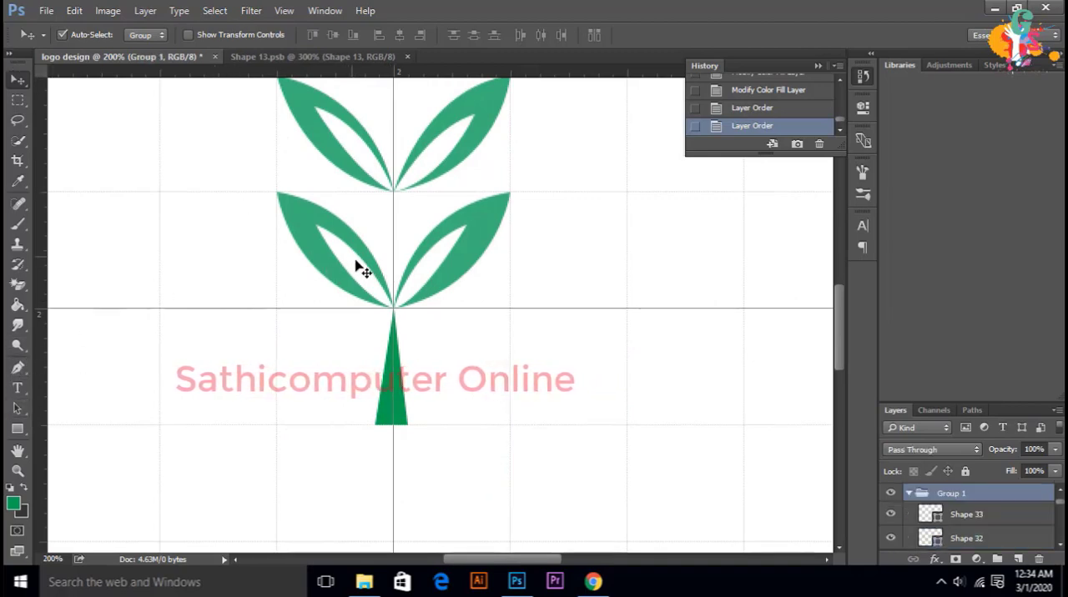
left_click(986, 519)
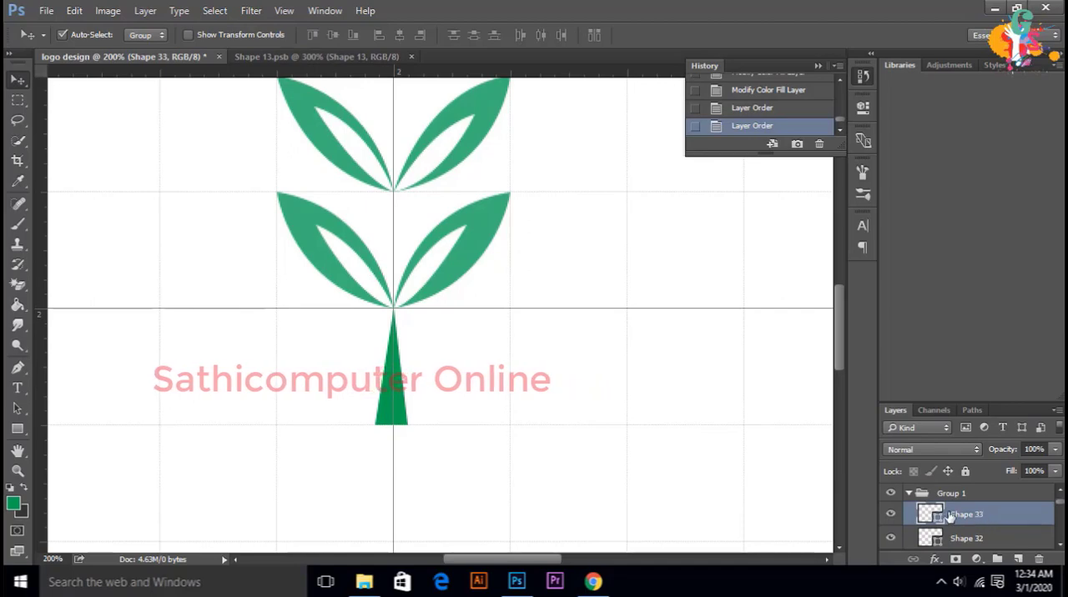
key("ctrl")
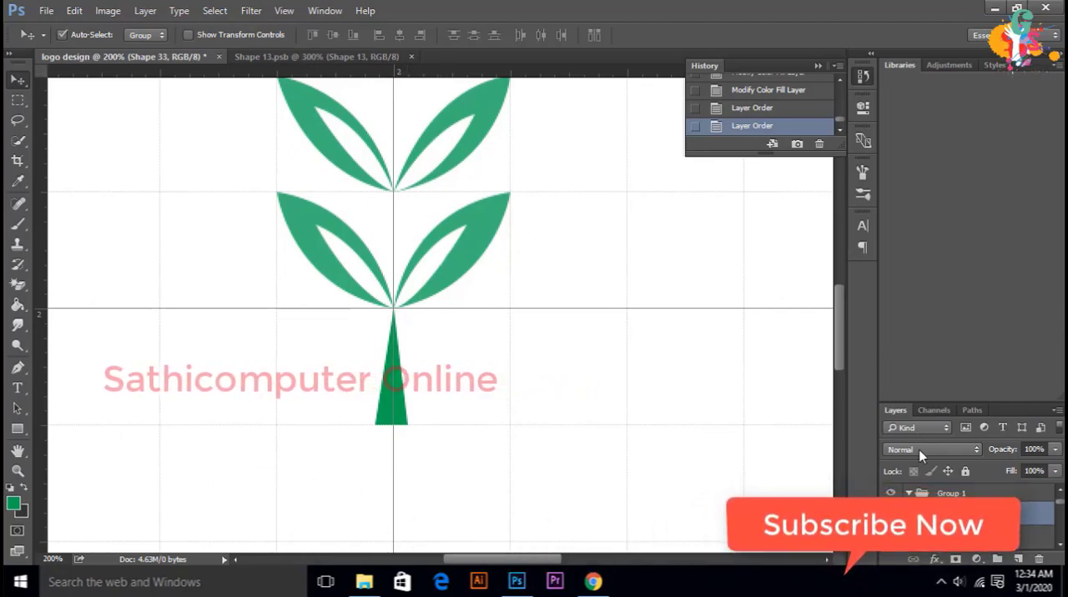
key("ctrl+t")
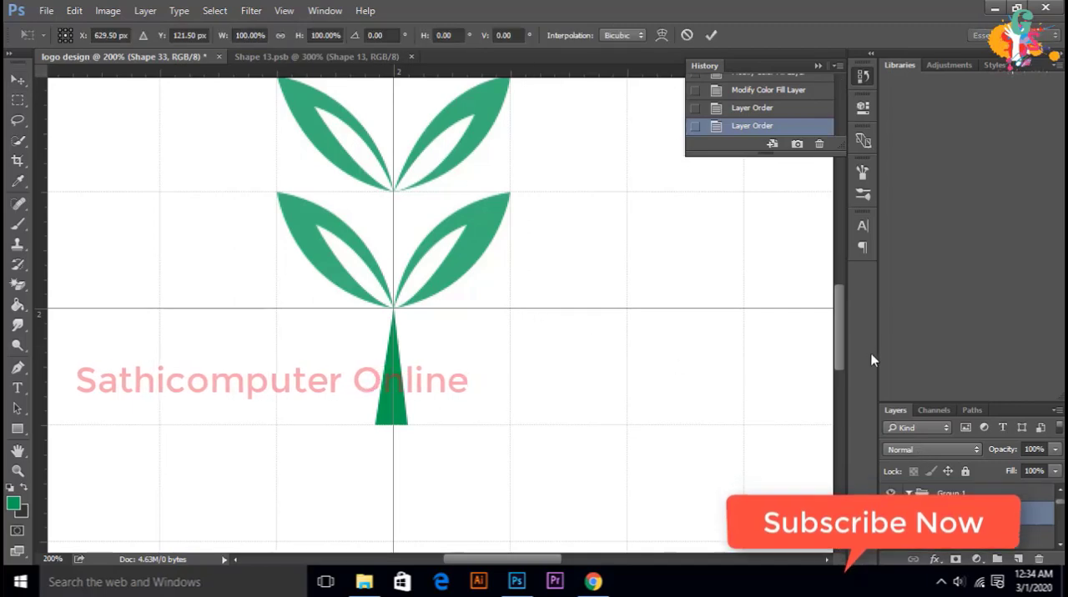
left_click_drag(844, 328, 859, 210)
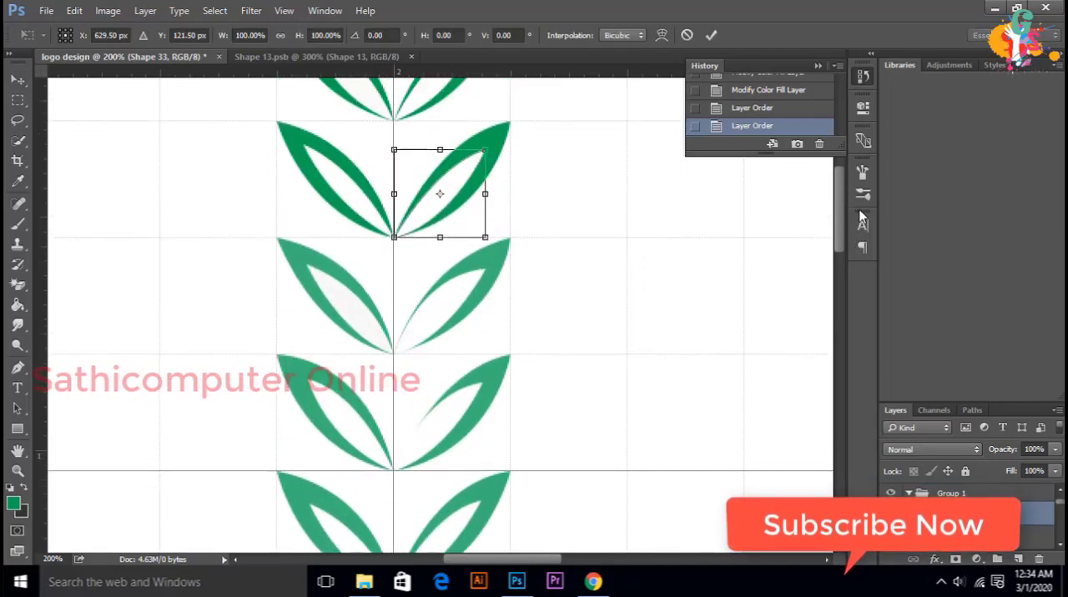
right_click(460, 179)
left_click(522, 260)
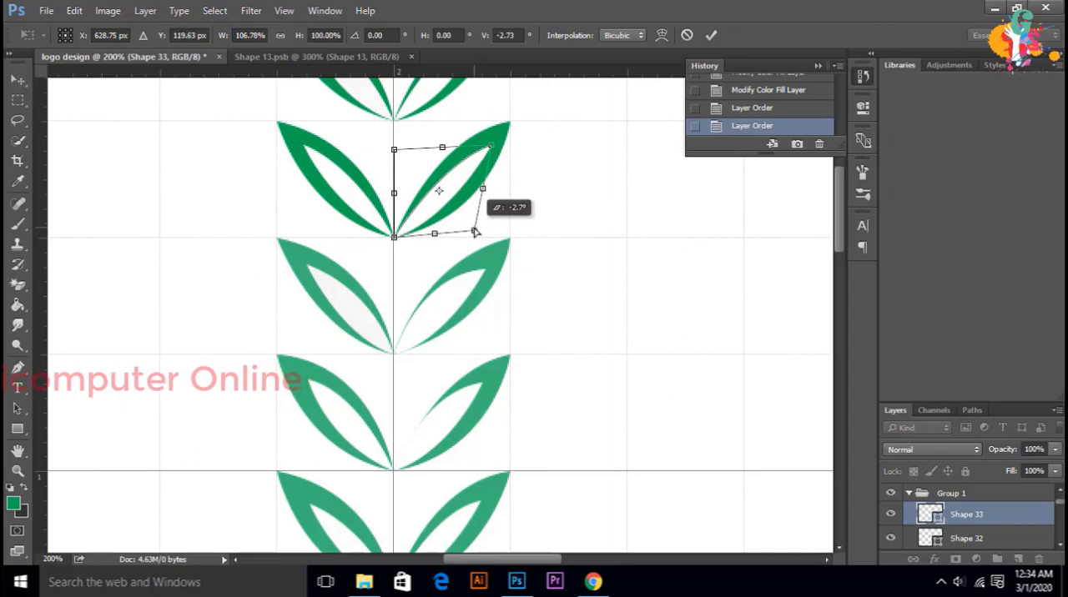
left_click(709, 35)
Step: Distort the white inner leaf Shape 32, extending its tip toward the outer tip of the second pair's left leaf
left_click(983, 538)
key("ctrl+t")
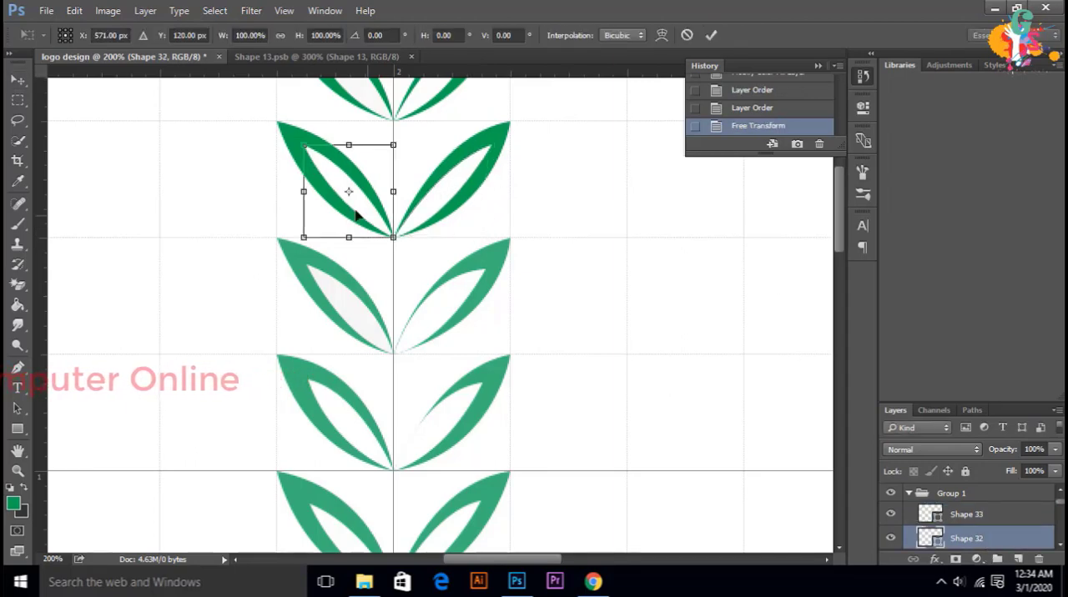
right_click(327, 178)
left_click(440, 263)
left_click_drag(304, 145, 298, 137)
key("Return")
scroll(983, 538, "down", 1)
left_click(982, 538)
key("ctrl+t")
scroll(491, 175, "up", 1)
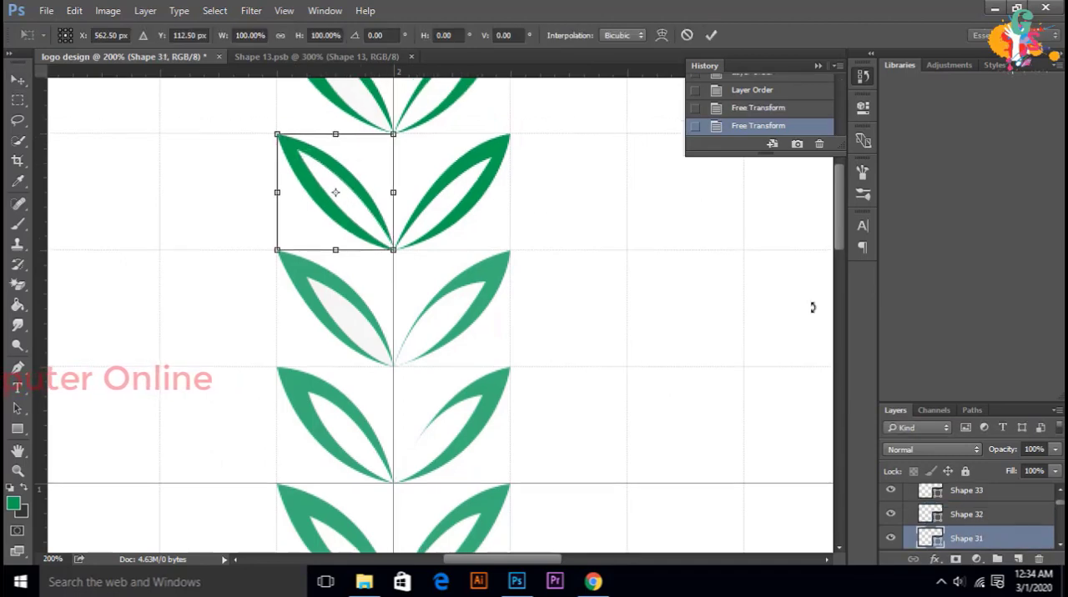
scroll(982, 534, "down", 1)
key("Return")
left_click(976, 539)
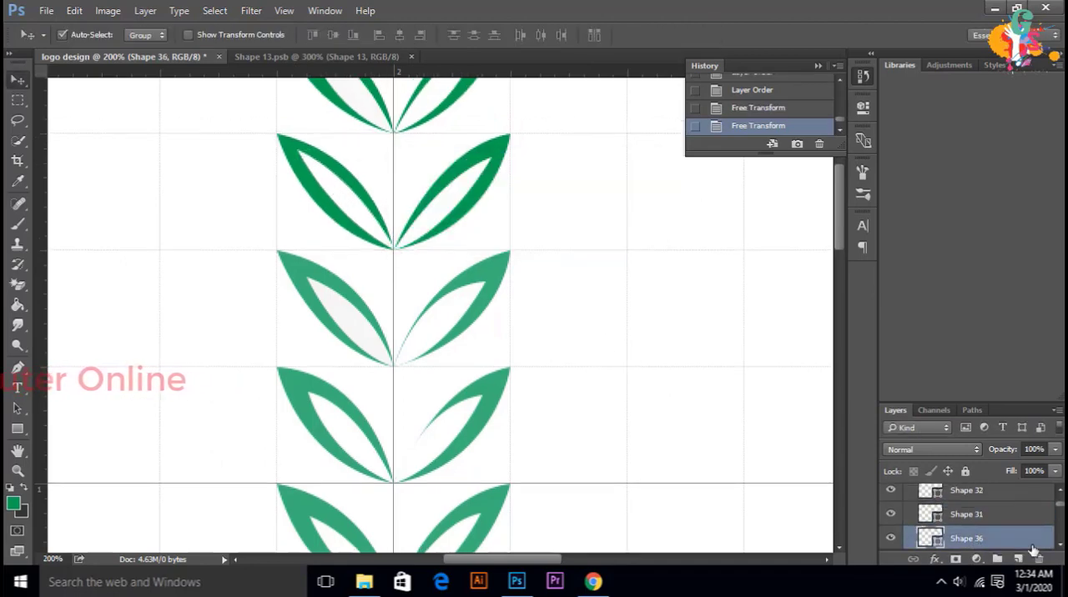
left_click(1037, 558)
left_click(559, 220)
Step: Distort the white inner leaf Shape 35 on the topmost pair's right leaf, stretching its tip outward and pulling in its lower outer corner
scroll(981, 538, "down", 1)
left_click(982, 538)
key("ctrl+t")
scroll(500, 208, "up", 2)
right_click(447, 160)
left_click(531, 251)
left_click_drag(474, 124, 489, 120)
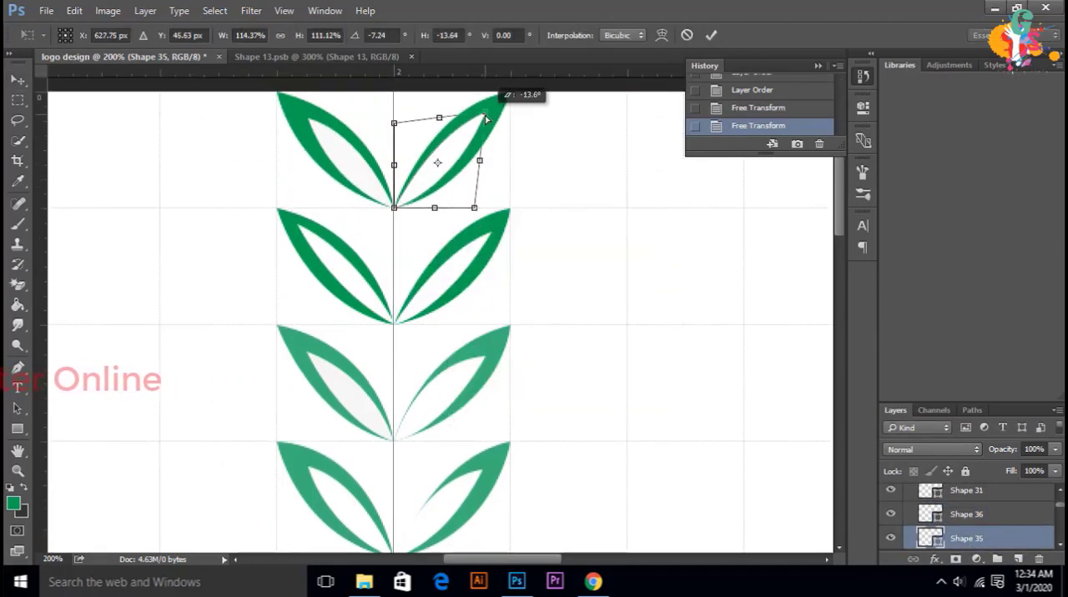
left_click_drag(474, 208, 465, 196)
left_click(710, 36)
Step: Distort the inner leaf Shape 34 on the topmost pair's left leaf, stretching its tip outward and pulling in its lower outer corner
scroll(982, 538, "down", 1)
left_click(982, 538)
key("ctrl+t")
right_click(338, 149)
left_click(405, 238)
left_click_drag(308, 119, 297, 112)
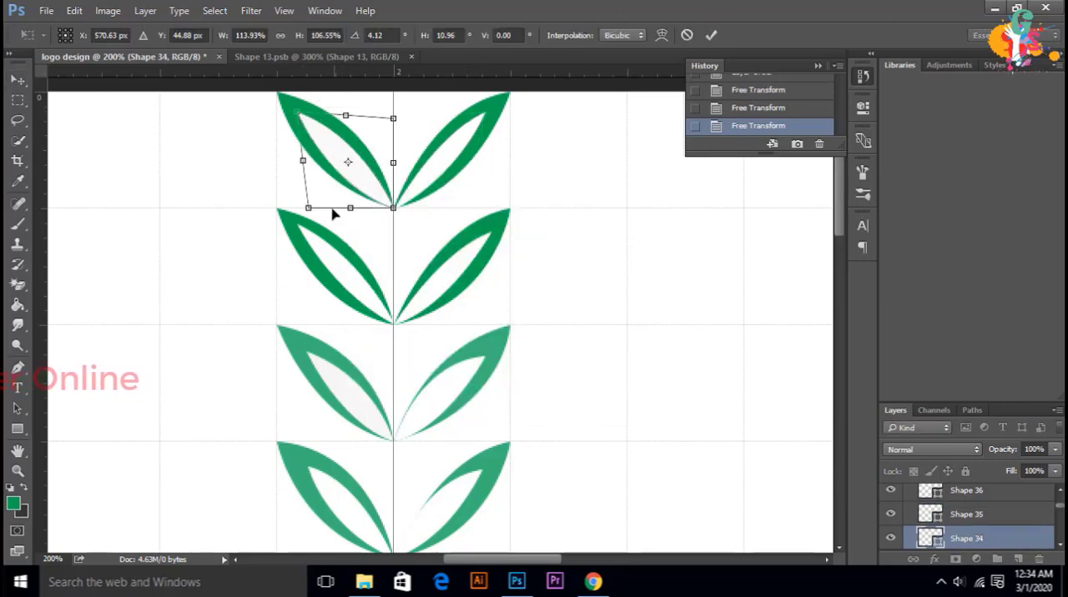
left_click_drag(308, 208, 316, 201)
left_click(711, 36)
Step: Distort the inner leaf Shape 30 so it sits evenly inside the right leaf of the third pair from the top
left_click(971, 520)
key("ctrl+t")
right_click(456, 395)
left_click(517, 221)
left_click_drag(485, 357, 492, 352)
left_click_drag(485, 441, 466, 426)
left_click_drag(393, 356, 401, 373)
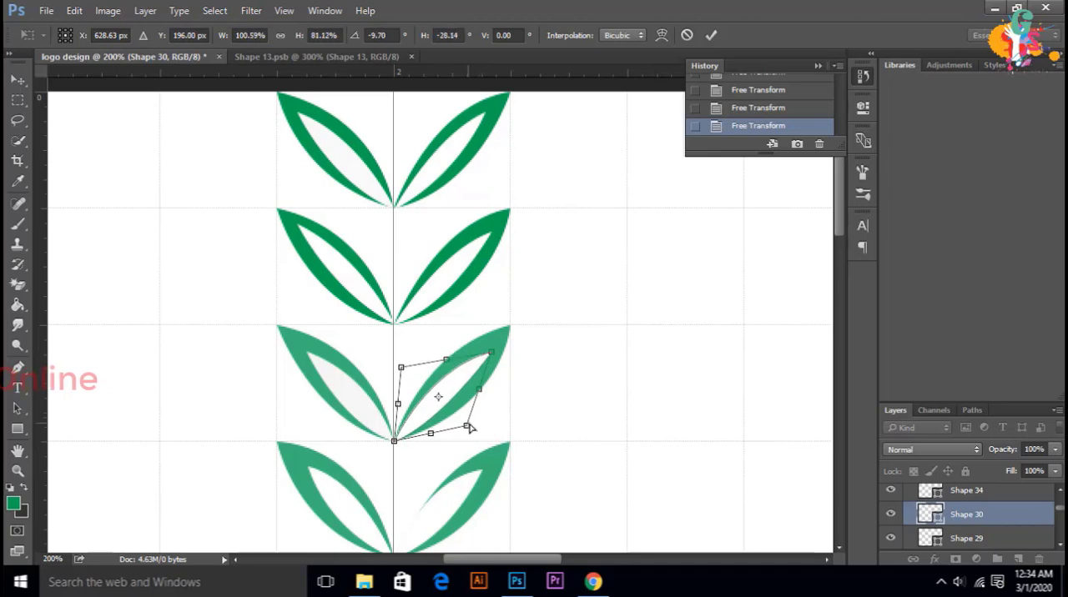
key("Return")
Step: Distort the inner leaf Shape 29 to narrow it and extend its tip in the third pair's left leaf
left_click(352, 396, "ctrl")
key("ctrl+t")
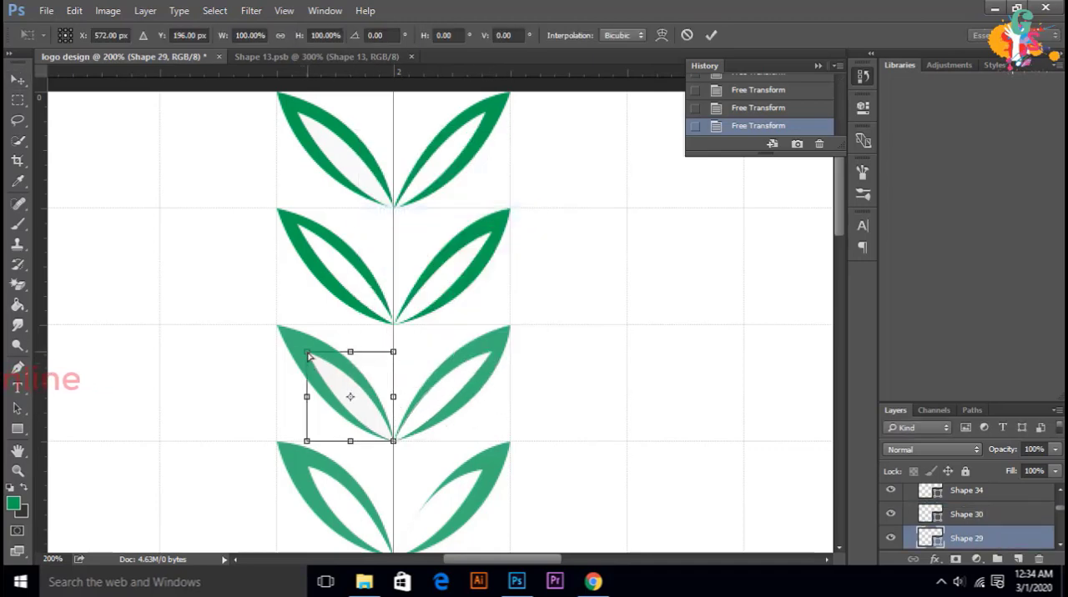
left_click_drag(309, 355, 298, 346)
left_click_drag(307, 442, 317, 432)
key("Return")
Step: Distort the inner leaf Shape 28 to leave an even green border inside the right leaf of the fourth pair from the top
left_click(443, 510, "ctrl")
key("ctrl+t")
scroll(673, 481, "down", 3)
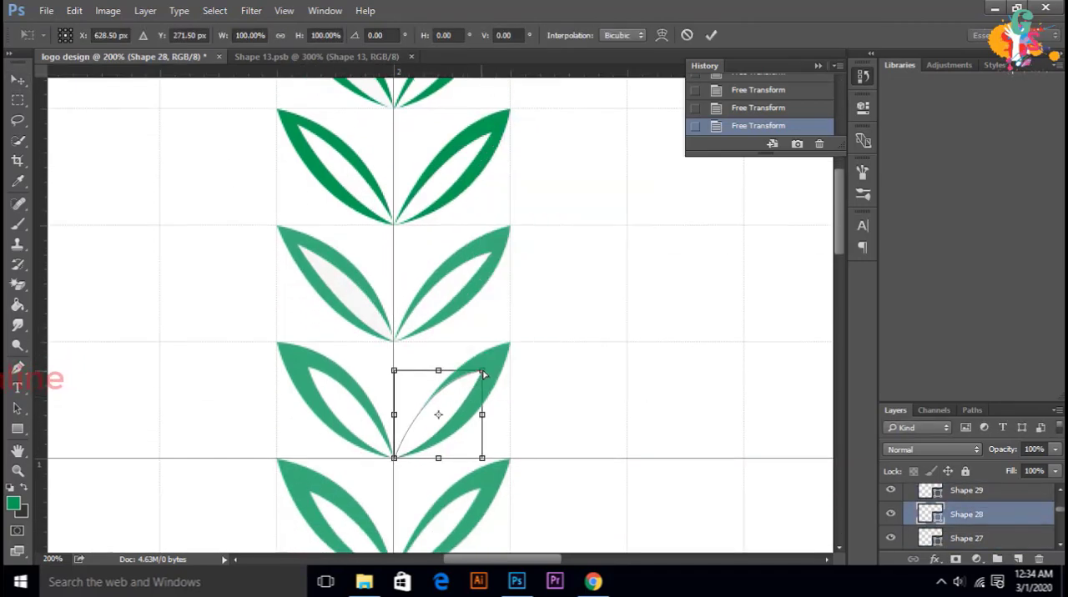
left_click_drag(483, 372, 492, 368)
left_click_drag(481, 457, 474, 432)
key("Return")
Step: Distort the inner leaf Shape 27, extending its tip toward the outer tip of the fourth pair's left leaf
left_click(325, 405, "ctrl")
key("ctrl+t")
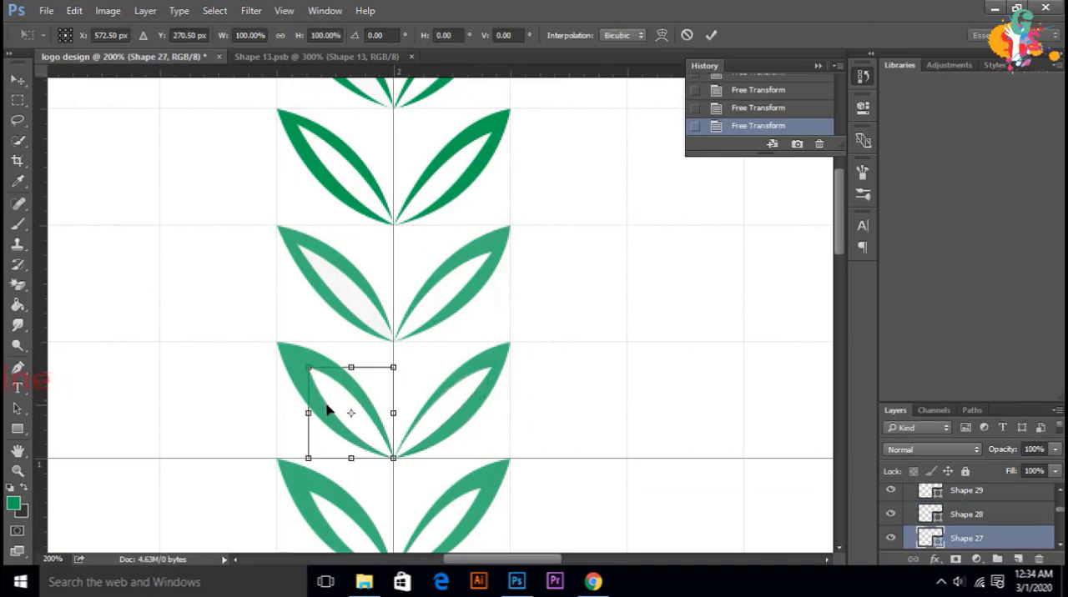
left_click_drag(309, 368, 299, 363)
left_click_drag(308, 458, 310, 452)
key("Return")
Step: Distort the inner leaf Shape 26 to extend its tip in the right leaf of the fifth pair from the top
scroll(467, 449, "down", 2)
scroll(443, 442, "down", 1)
left_click(443, 443, "ctrl")
key("ctrl+t")
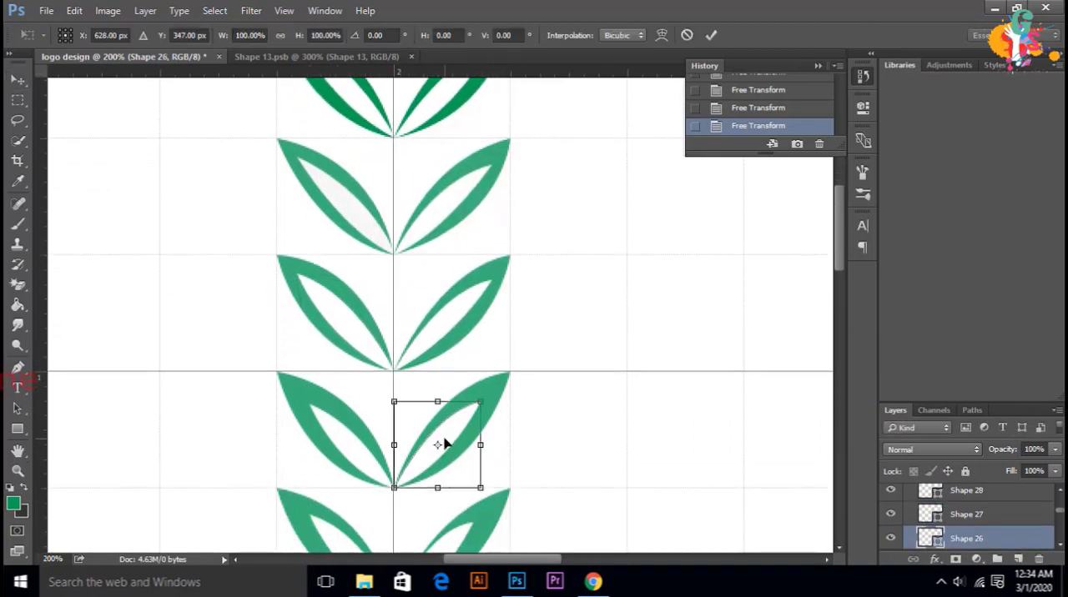
left_click_drag(478, 400, 484, 395)
key("Return")
Step: Distort the inner leaf Shape 25 to extend its tip in the fifth pair's left leaf
scroll(966, 521, "down", 1)
left_click(966, 515)
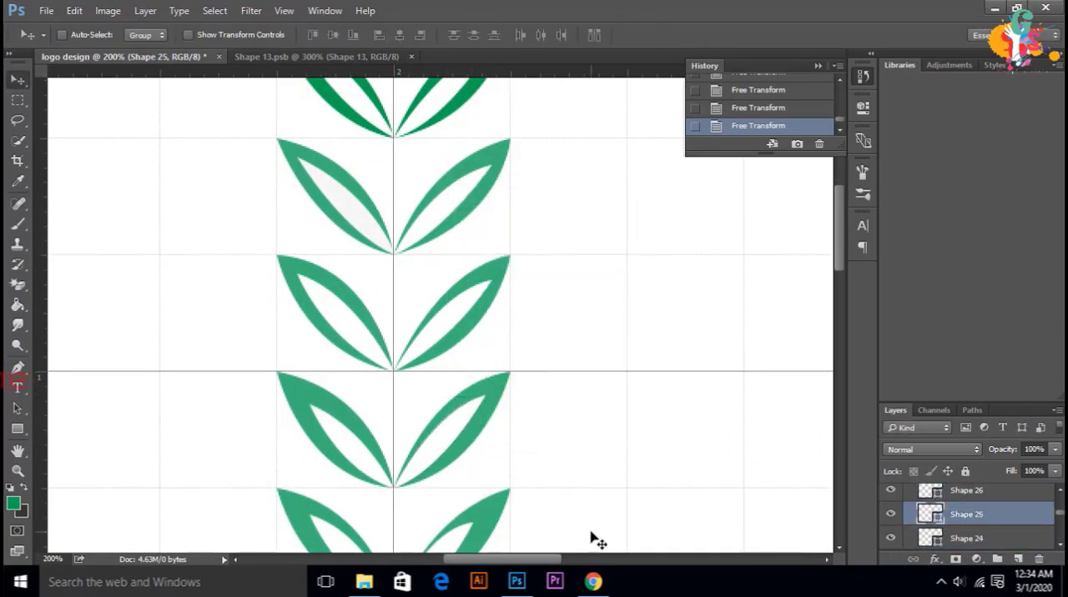
key("ctrl+t")
left_click_drag(310, 405, 297, 395)
key("Return")
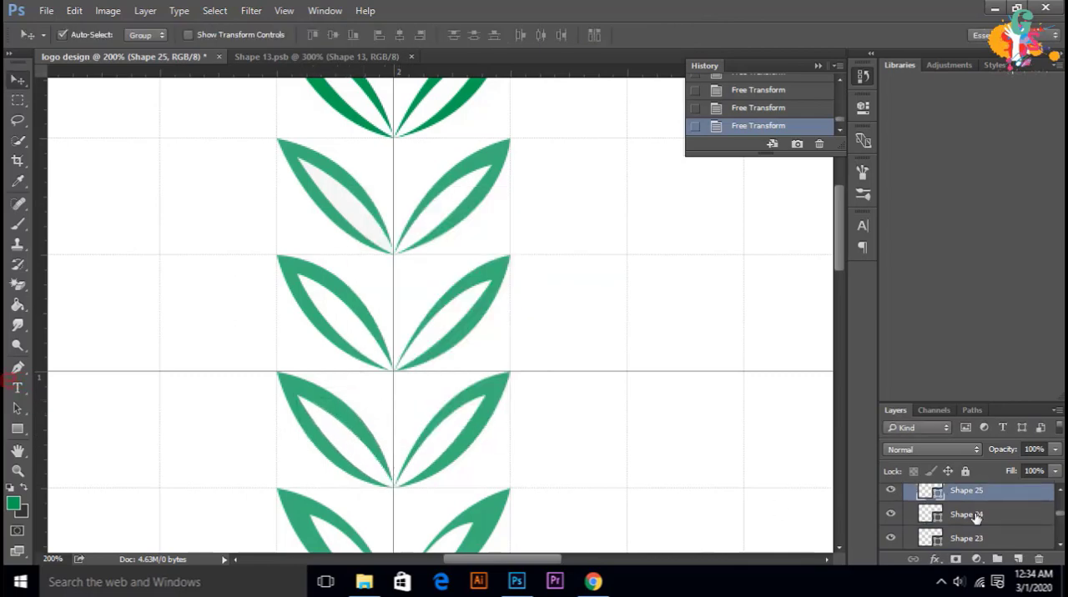
Step: Distort the inner leaf Shape 24 to lengthen and slim it inside the right leaf of the sixth pair from the top
left_click(436, 529, "ctrl")
key("ctrl+t")
scroll(450, 409, "down", 6)
left_click_drag(473, 286, 493, 277)
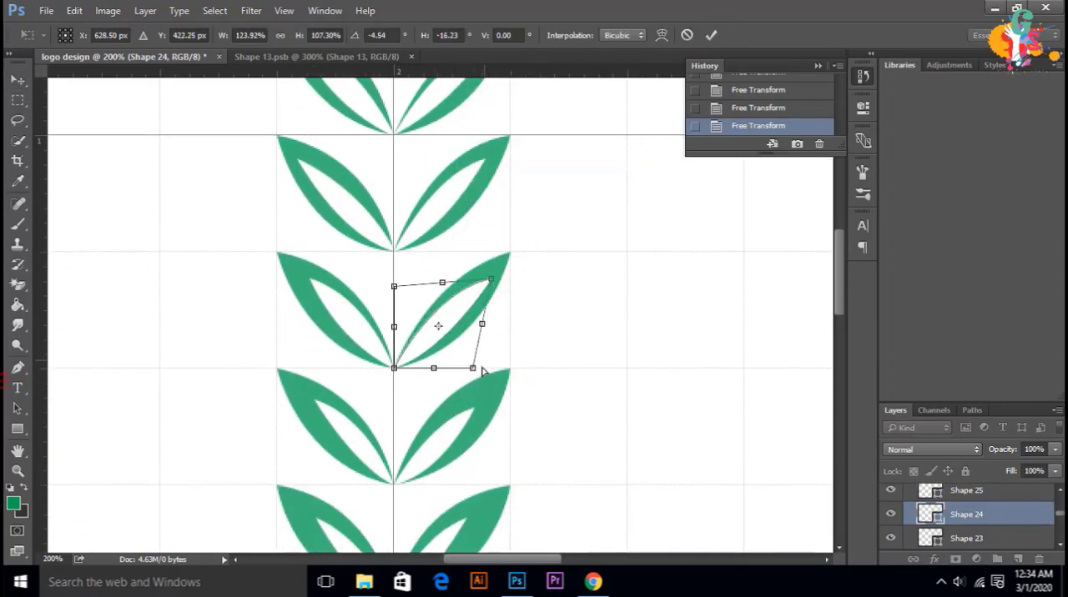
left_click_drag(473, 368, 464, 352)
left_click(710, 35)
Step: Distort the inner leaf Shape 23, moving its tip outward and its lower corner inward in the sixth pair's left leaf
left_click(361, 332, "ctrl")
key("ctrl+t")
left_click_drag(309, 278, 303, 277)
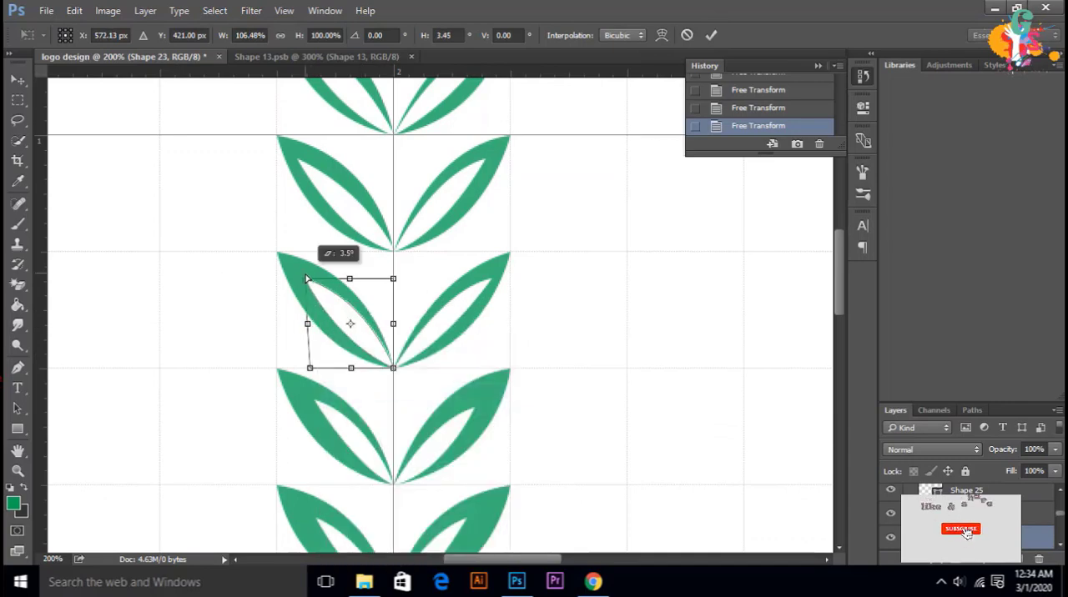
left_click_drag(310, 368, 316, 363)
left_click(711, 35)
left_click(918, 428)
left_click(911, 461)
left_click(818, 65)
left_click(933, 410)
left_click(895, 411)
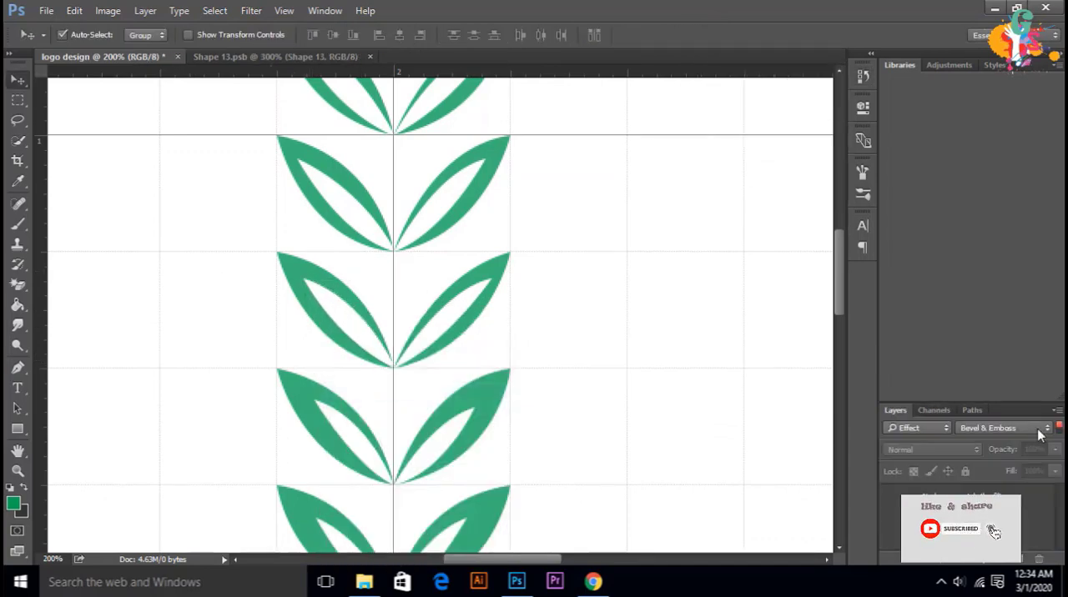
left_click(917, 428)
left_click(1004, 428)
left_click(1059, 430)
left_click(1059, 429)
Step: Widen the stem's right half, Shape 18, slightly at the base to match the left half, Shape 17
left_click(976, 496)
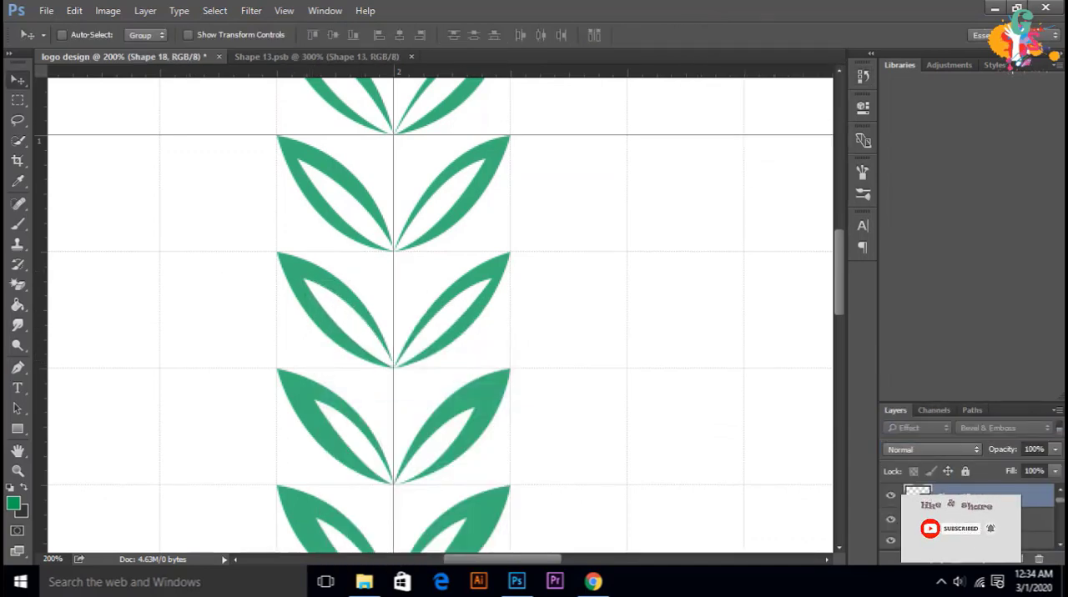
key("ctrl+t")
scroll(453, 417, "down", 3)
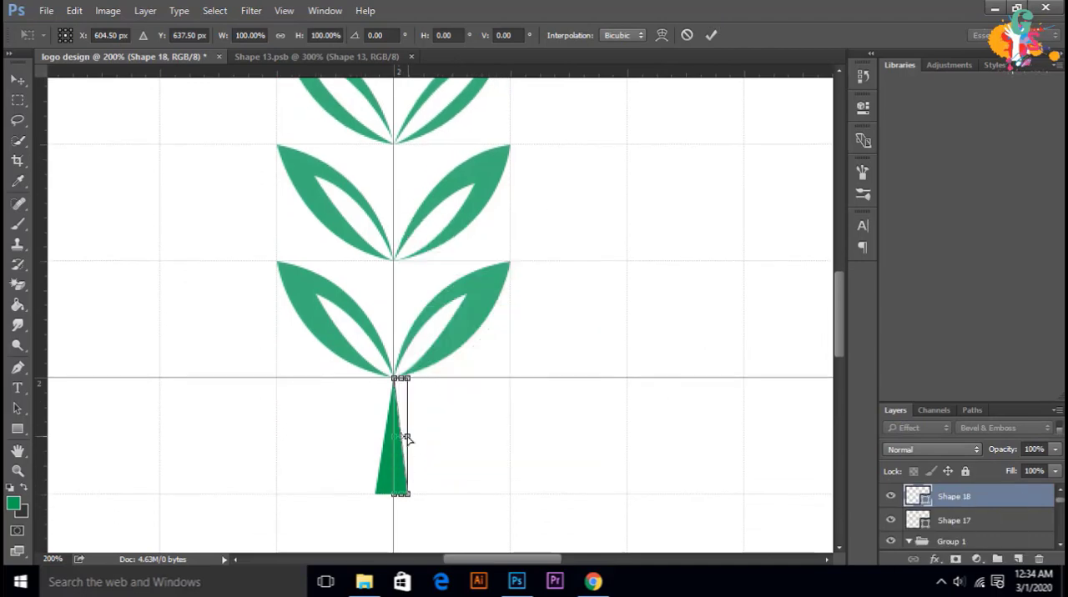
key("Return")
left_click(384, 469)
key("ctrl+t")
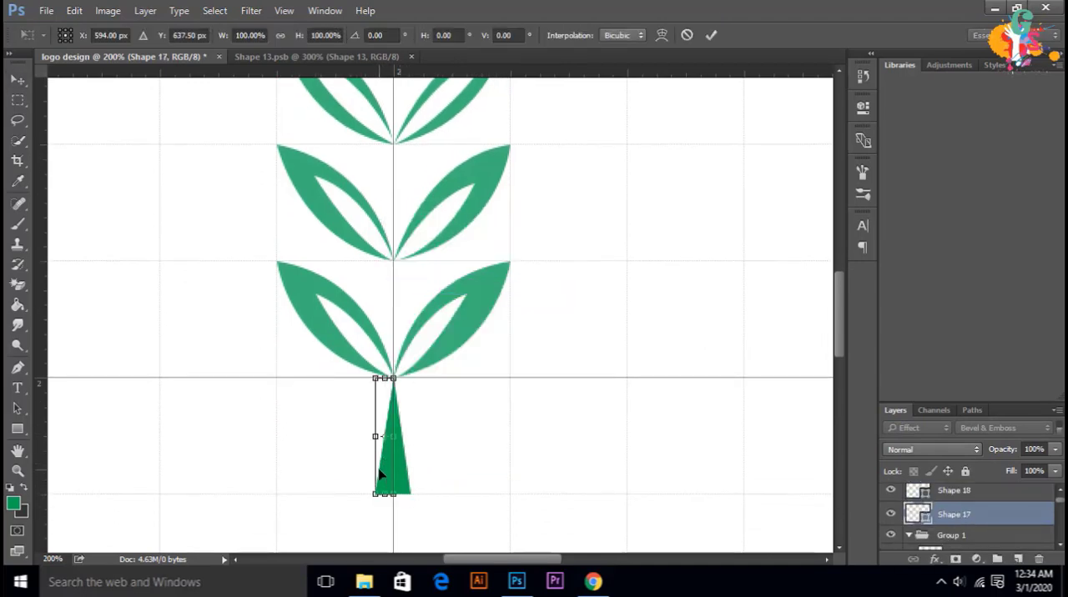
left_click(710, 35)
Step: Distort the inner leaf Shape 22 to extend its tip in the right leaf of the seventh pair from the top
scroll(970, 520, "down", 3)
left_click(966, 513)
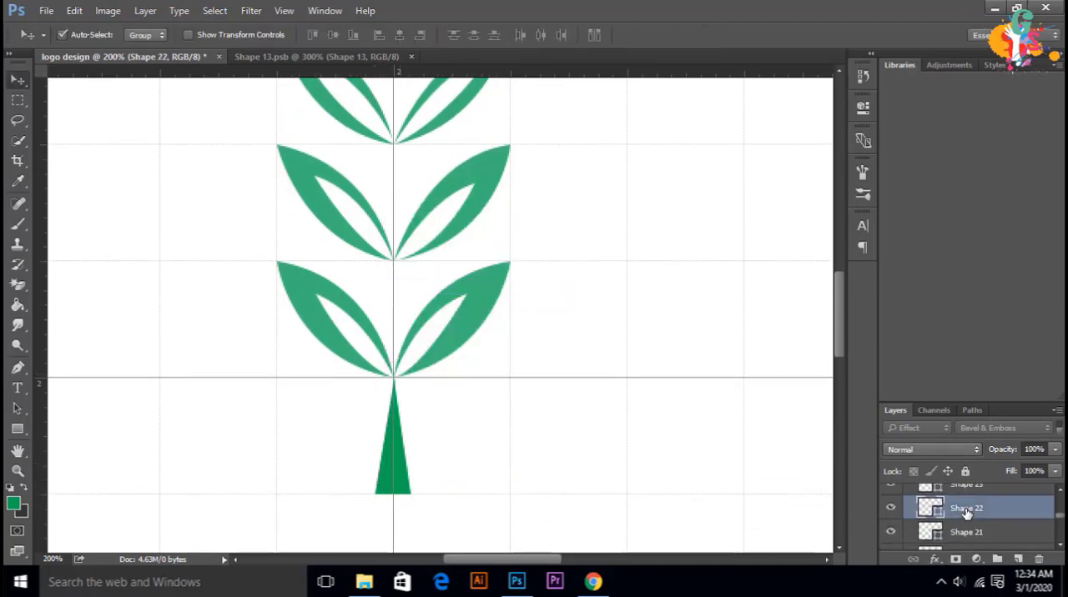
key("ctrl+t")
right_click(456, 202)
left_click(523, 289)
left_click_drag(474, 184, 485, 176)
key("Return")
Step: Transform the inner leaf Shape 21 so its tip reaches farther into the seventh pair's left leaf
key("alt+bracketleft")
key("ctrl+t")
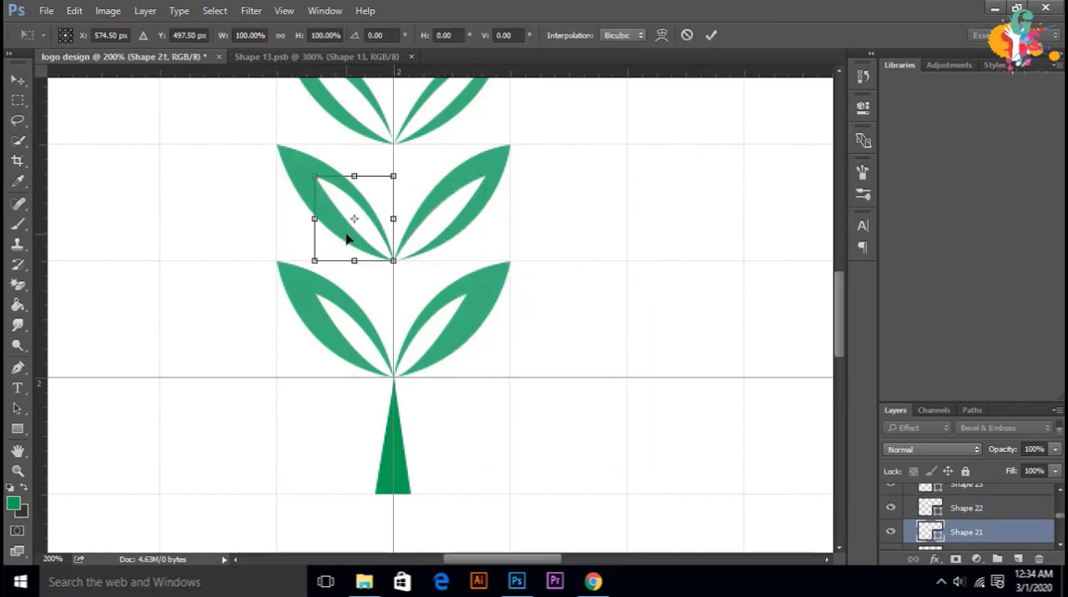
key("Return")
Step: Distort the inner leaf Shape 20 in the lowest pair's right leaf to about 134% width and 111% height
key("alt+bracketleft")
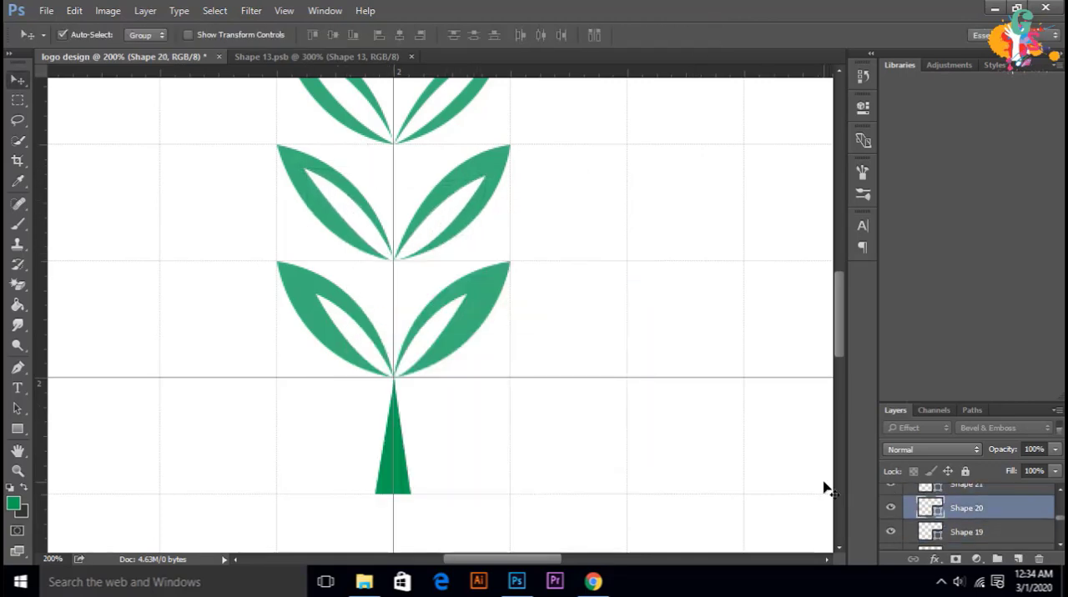
left_click(74, 14)
left_click(125, 336)
right_click(436, 330)
left_click(538, 156)
left_click_drag(467, 293, 485, 285)
left_click_drag(468, 377, 486, 386)
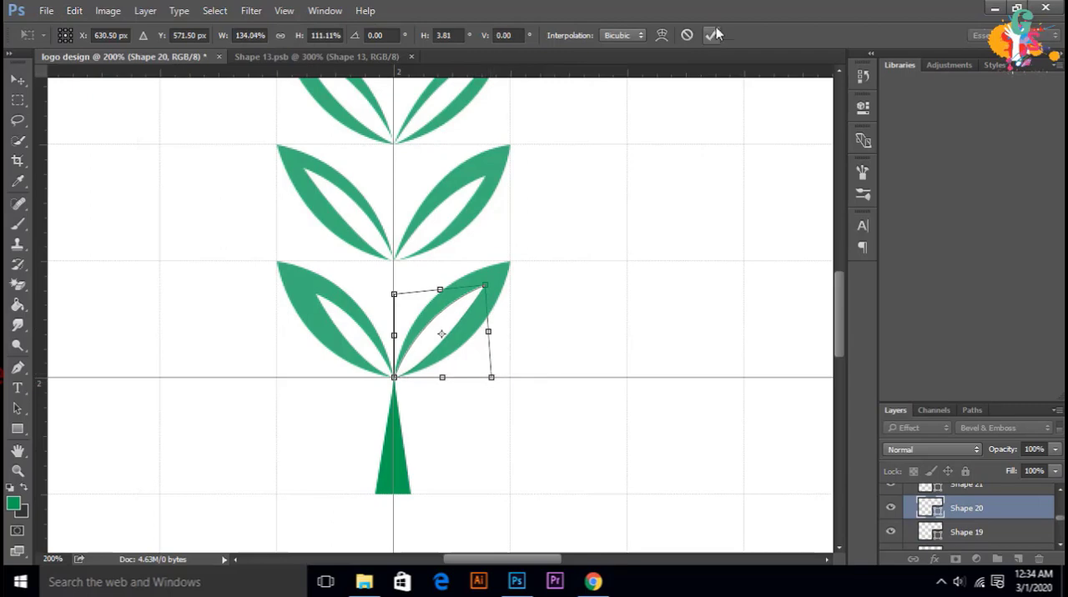
left_click(715, 33)
Step: Distort the inner leaf Shape 19 in the lowest pair's left leaf to about 117% width and 111% height
key("alt+bracketleft")
left_click(76, 12)
left_click(125, 337)
right_click(365, 341)
left_click(436, 163)
left_click_drag(317, 294, 303, 286)
left_click_drag(317, 377, 301, 380)
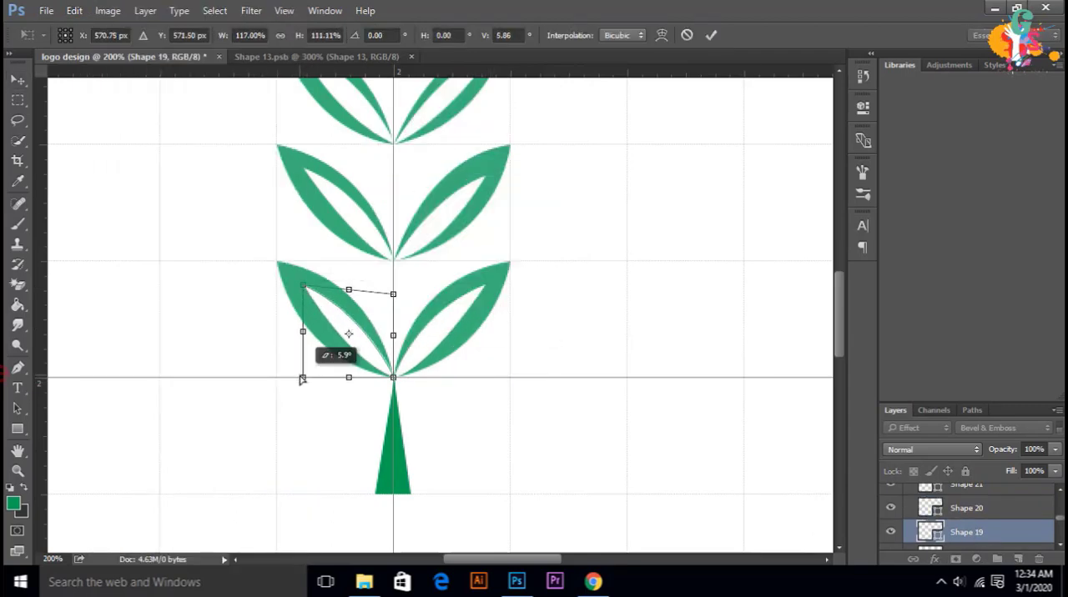
left_click(711, 35)
Step: Select the green leaf layers in the group together, from Shape 1 and Shape 2 up through Shape 11 and Shape 12
scroll(973, 516, "down", 7)
left_click(973, 517)
left_click(973, 497, "ctrl")
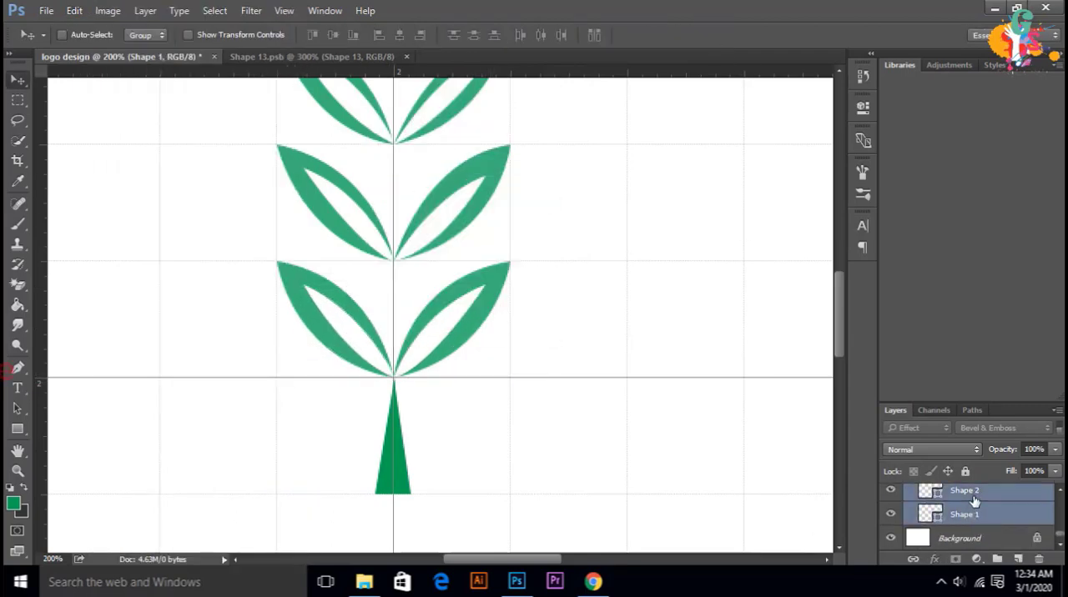
scroll(974, 503, "up", 1)
left_click(982, 537, "ctrl")
left_click(986, 515, "ctrl")
left_click(986, 498, "ctrl")
scroll(987, 504, "up", 1)
left_click(985, 515, "ctrl")
left_click(984, 497, "ctrl")
scroll(983, 504, "up", 1)
left_click(983, 515, "ctrl")
left_click(981, 497, "ctrl")
Step: Add the remaining leaf layers up through Shape 33 to the selection and combine them all into one smart object
scroll(980, 503, "up", 1)
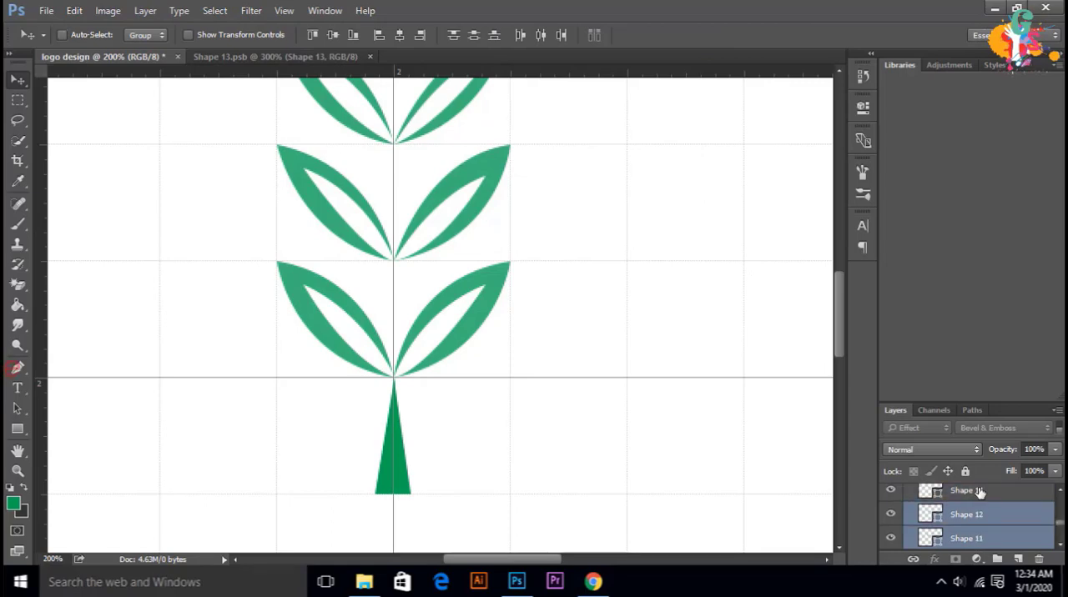
left_click(978, 515, "ctrl")
left_click(980, 497, "ctrl")
scroll(979, 501, "up", 1)
scroll(980, 498, "up", 1)
left_click(981, 515, "ctrl")
scroll(982, 499, "up", 1)
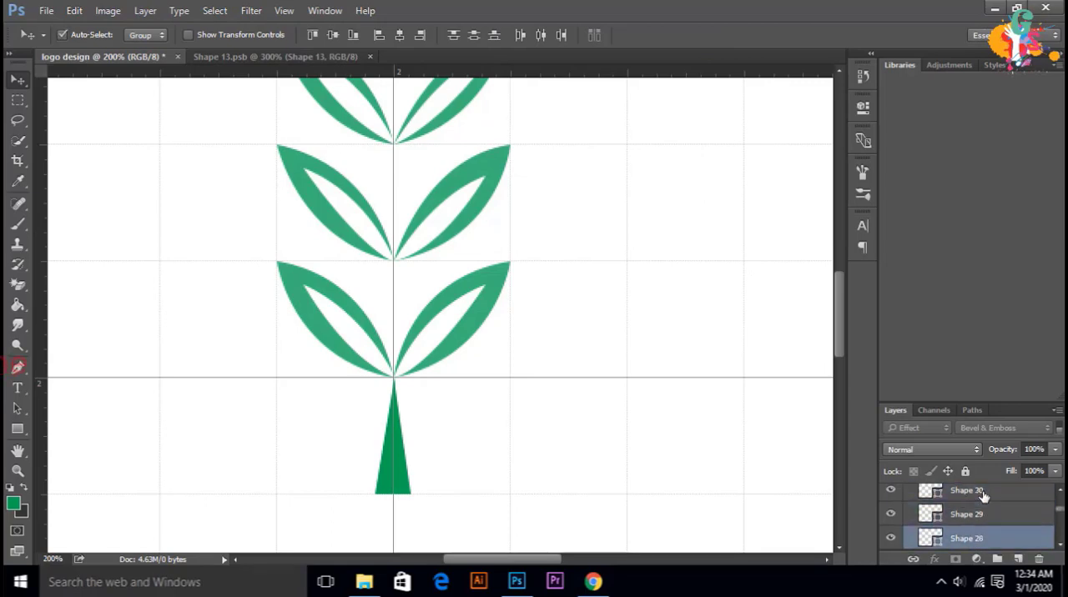
left_click(981, 498, "ctrl")
scroll(979, 505, "up", 1)
left_click(976, 516, "ctrl")
left_click(977, 498, "ctrl")
scroll(977, 505, "up", 1)
left_click(977, 515, "ctrl")
left_click(978, 498, "ctrl")
scroll(980, 516, "down", 15)
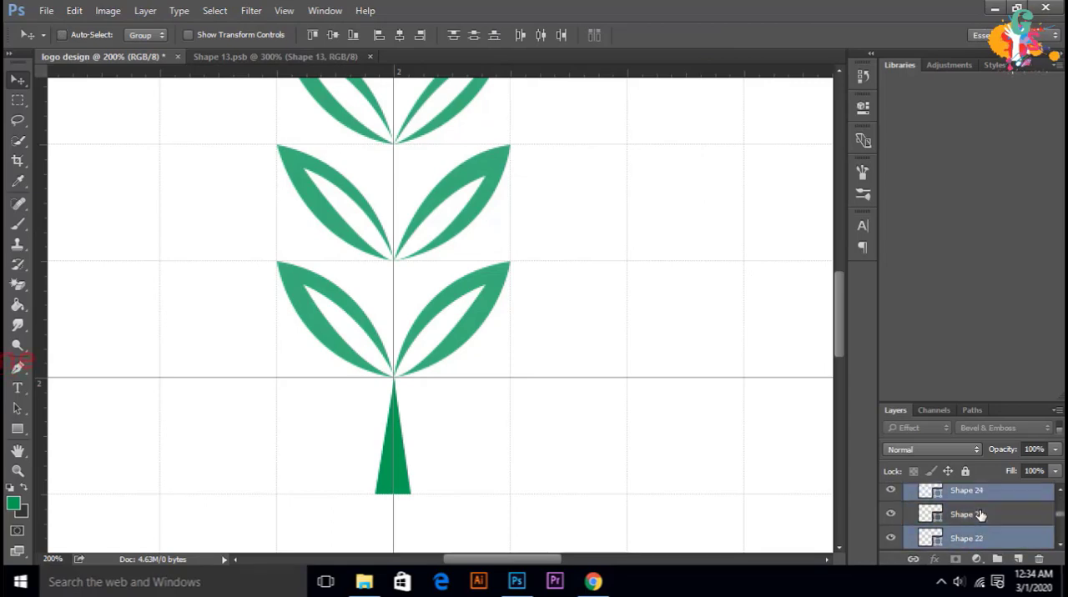
scroll(978, 516, "up", 2)
key("ctrl+e")
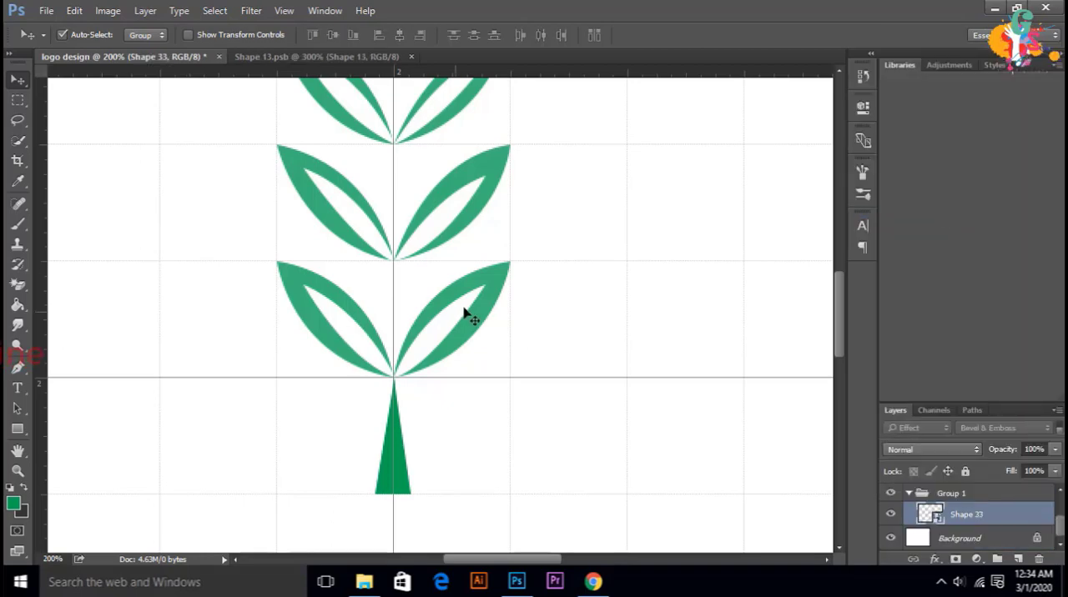
Step: Hide the grid on the canvas
key("ctrl+minus")
key("ctrl+minus")
key("ctrl+minus")
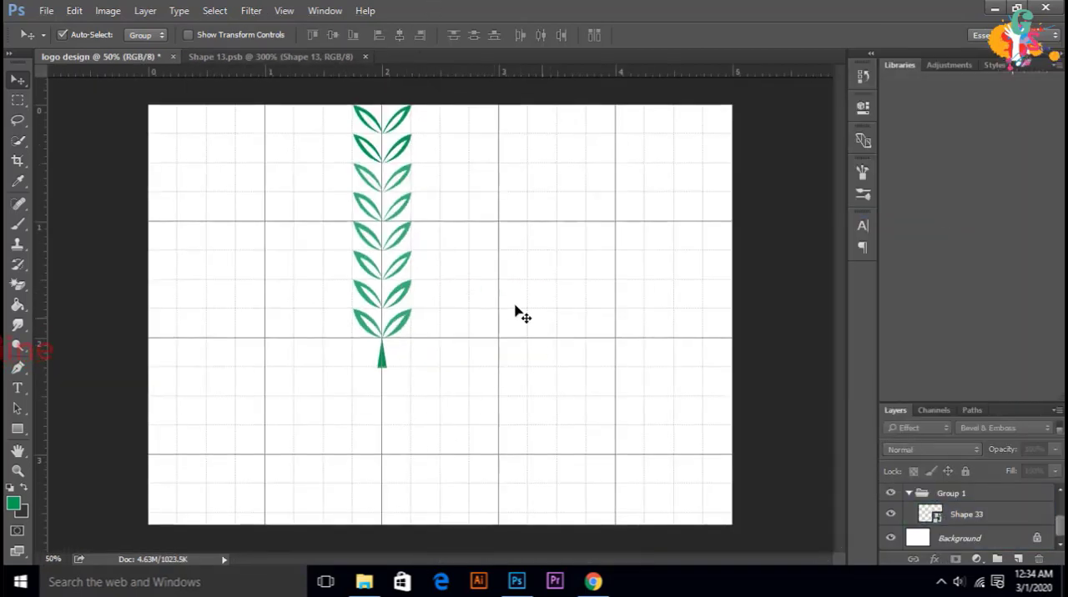
left_click(285, 11)
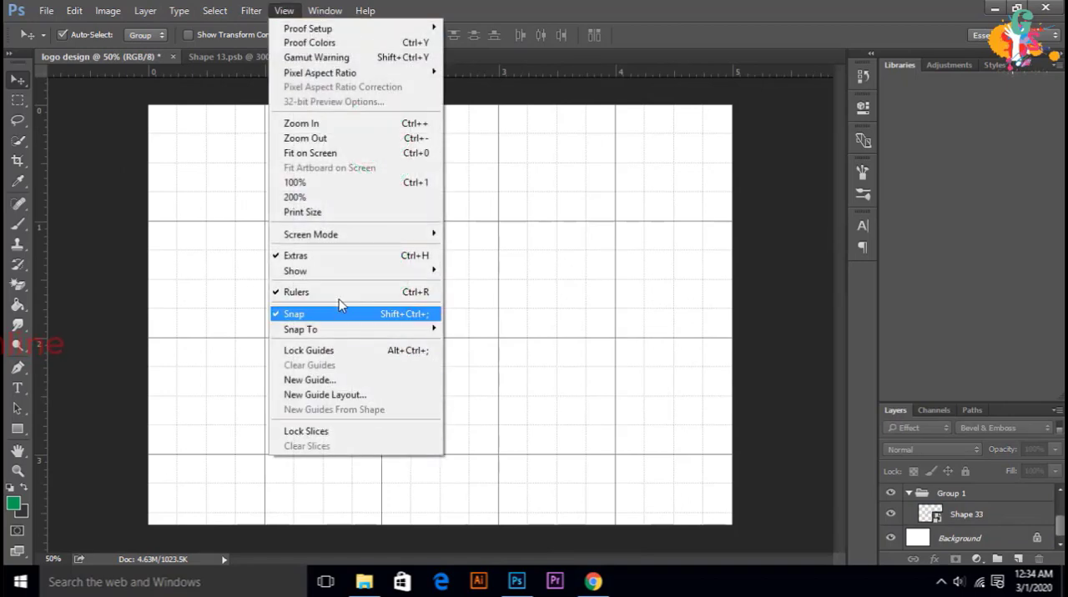
mouse_move(371, 271)
left_click(503, 325)
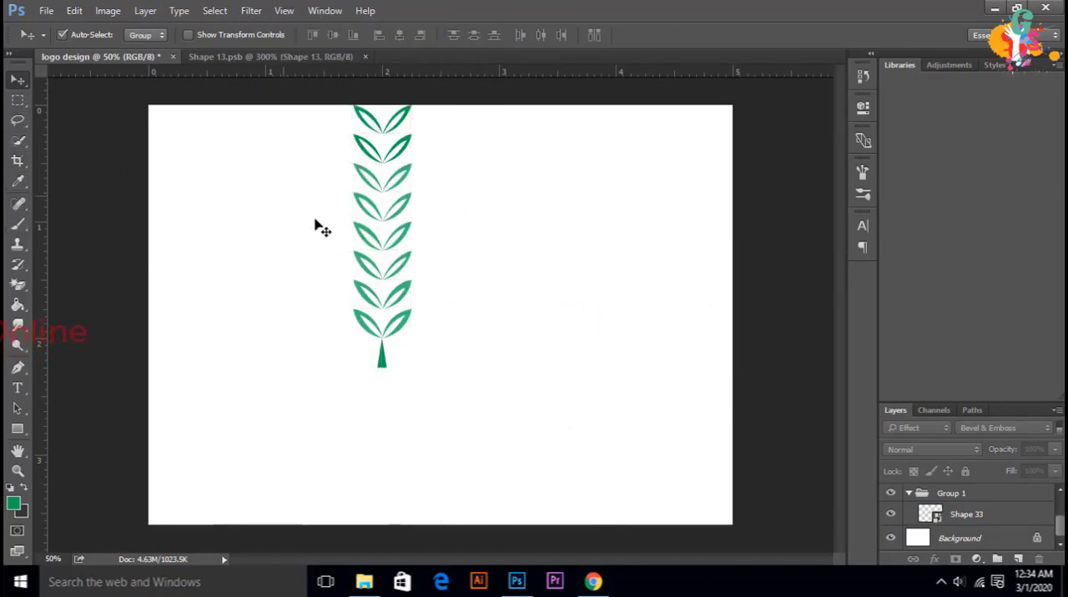
left_click(962, 518)
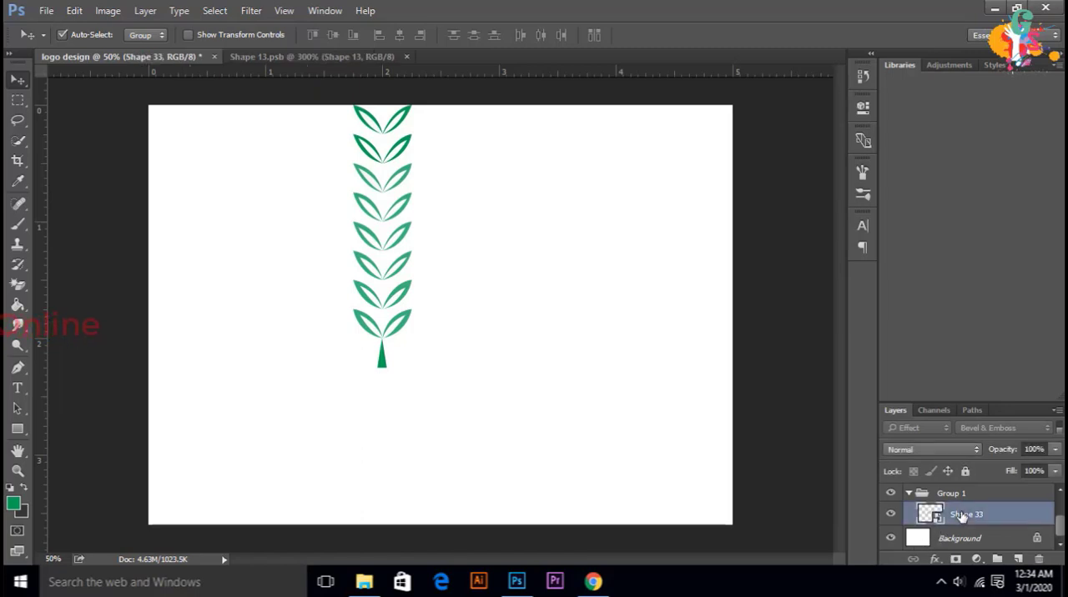
key("ctrl+t")
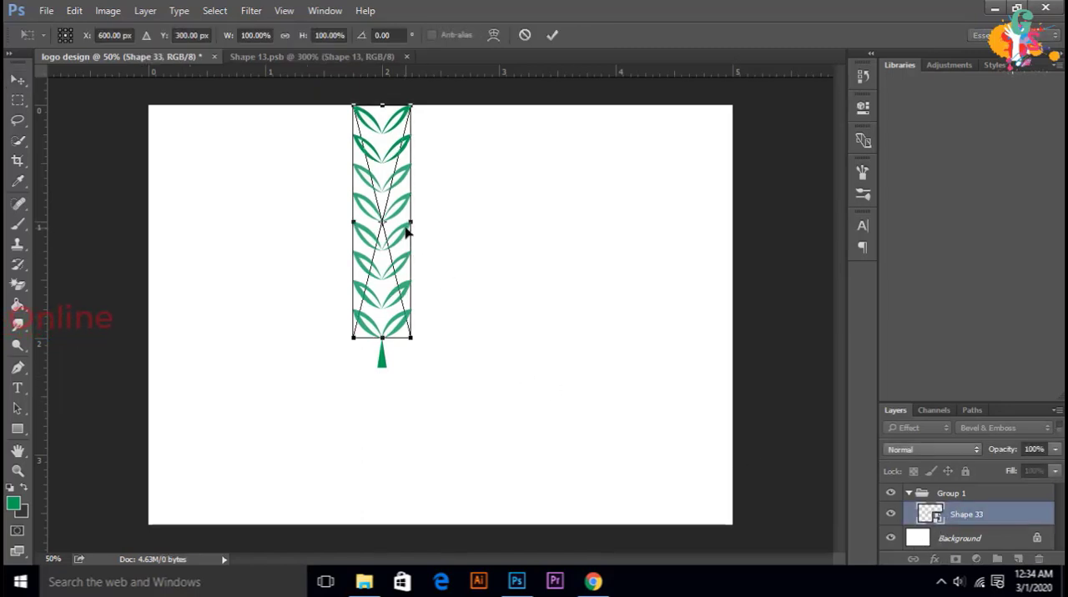
left_click(548, 36)
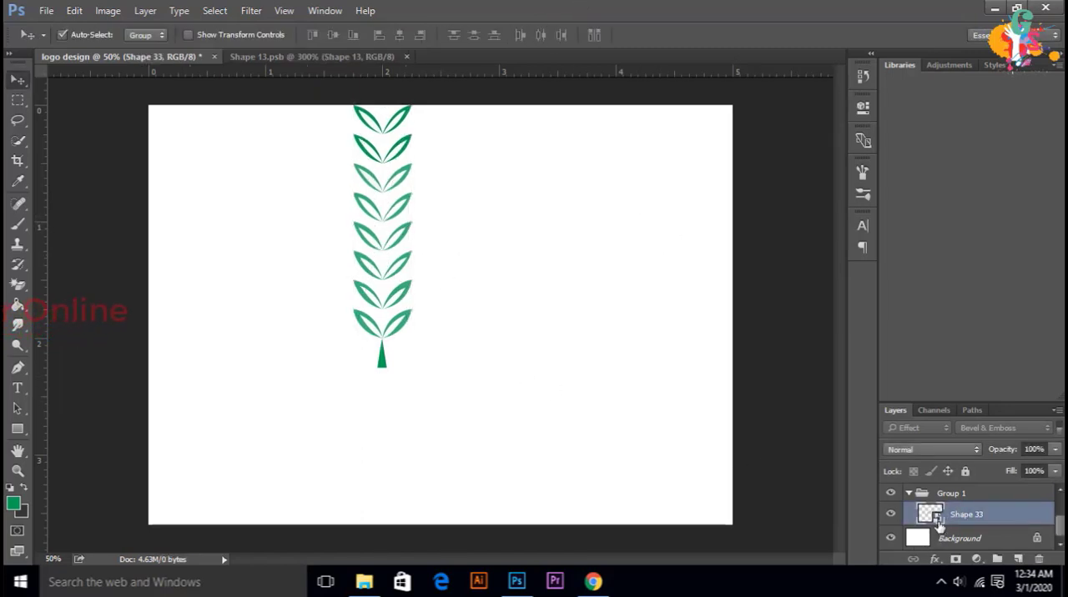
Step: Move Shape 17 and Shape 18 into Group 1 and convert them with the combined leaves into a single smart object
key("ctrl+minus")
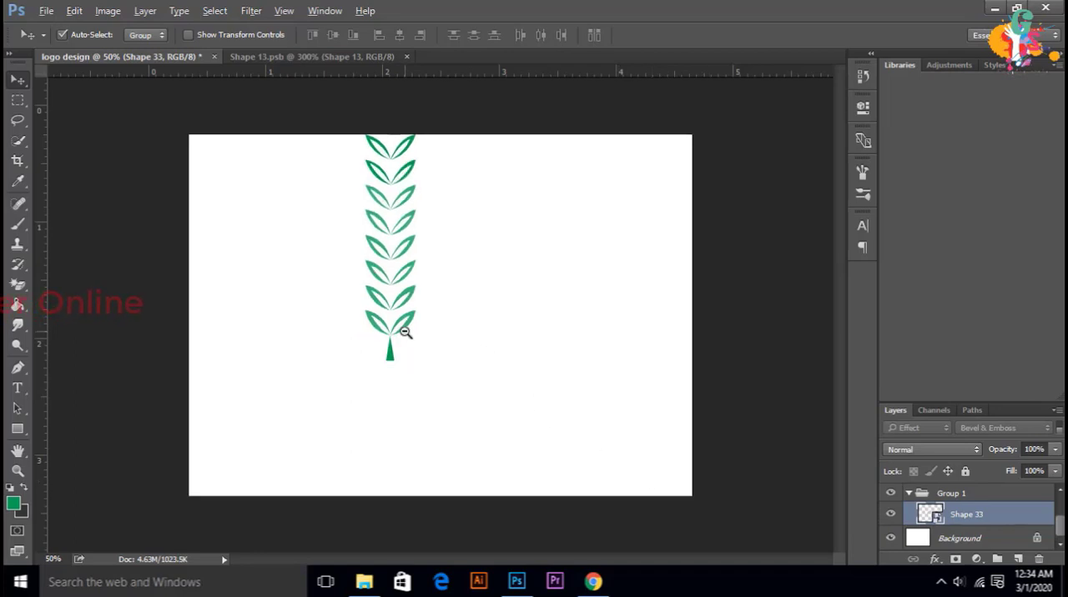
key("ctrl+plus")
key("ctrl+plus")
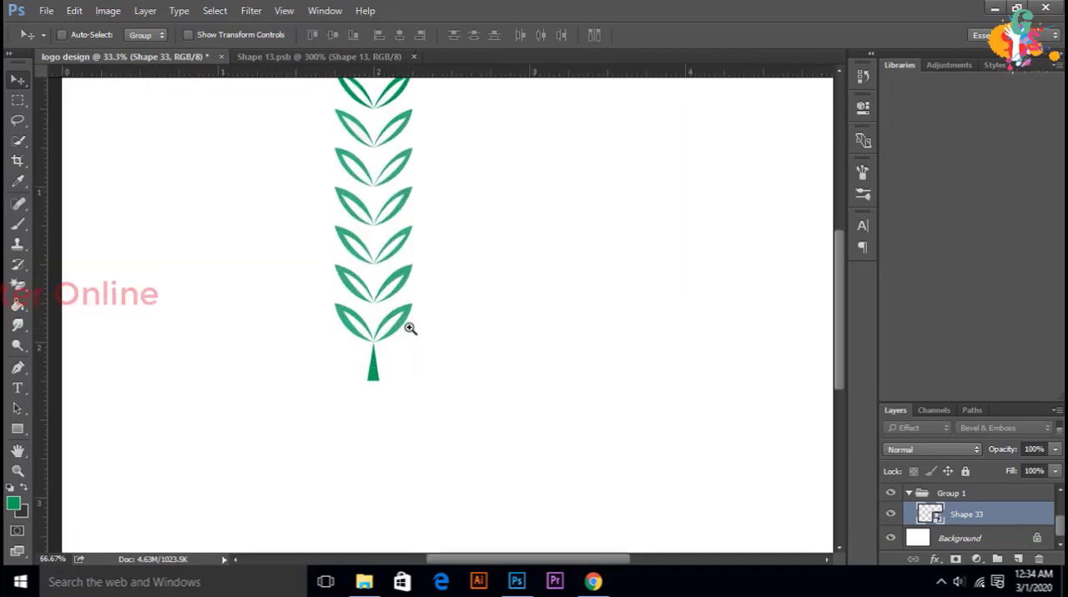
scroll(971, 510, "up", 3)
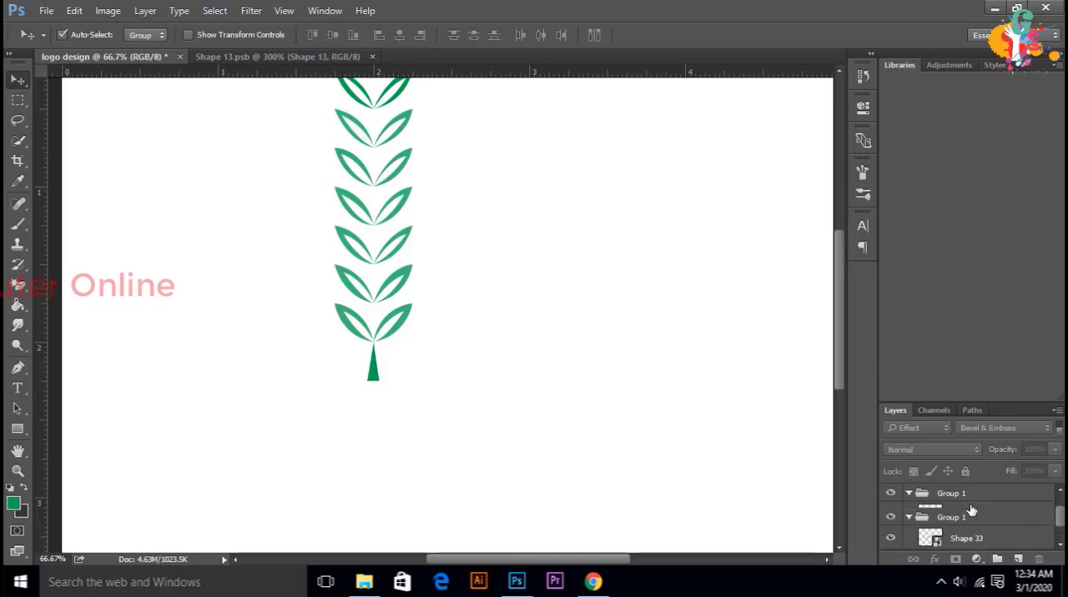
left_click(972, 500)
left_click(977, 518, "shift")
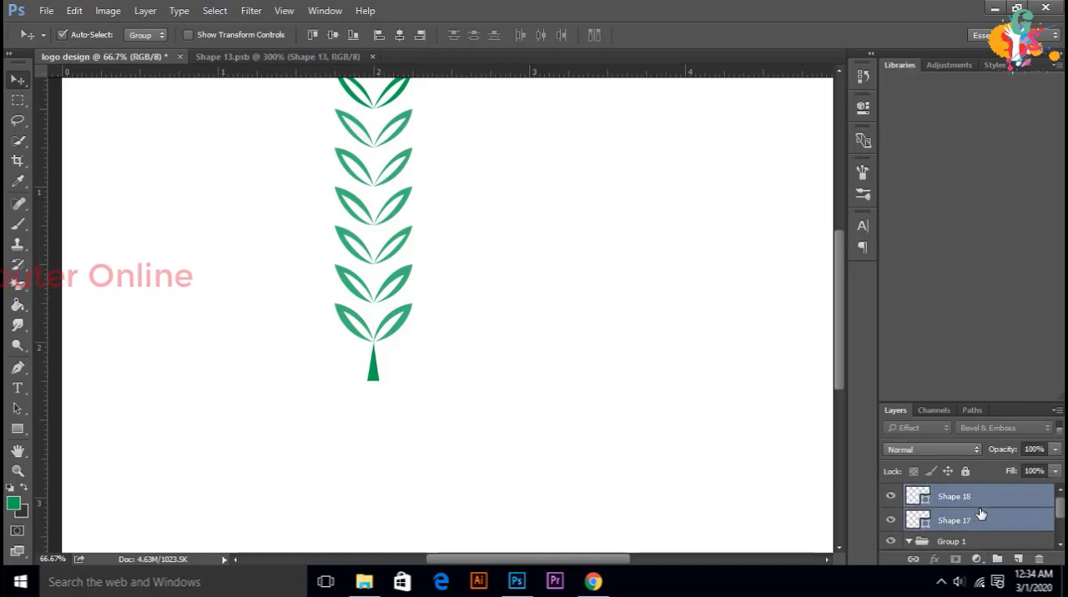
left_click_drag(977, 518, 968, 544)
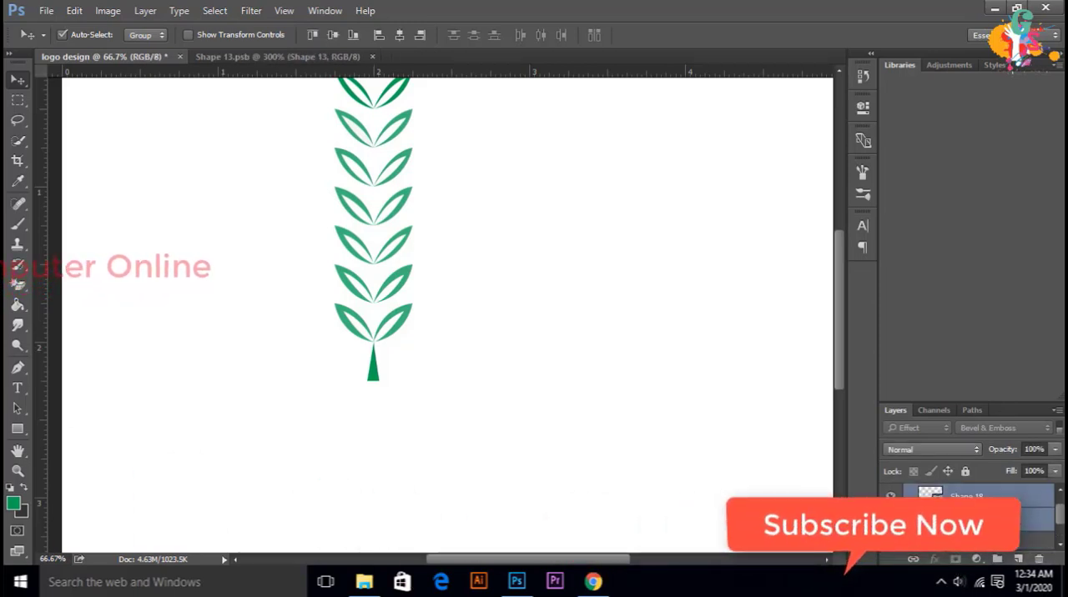
right_click(968, 544)
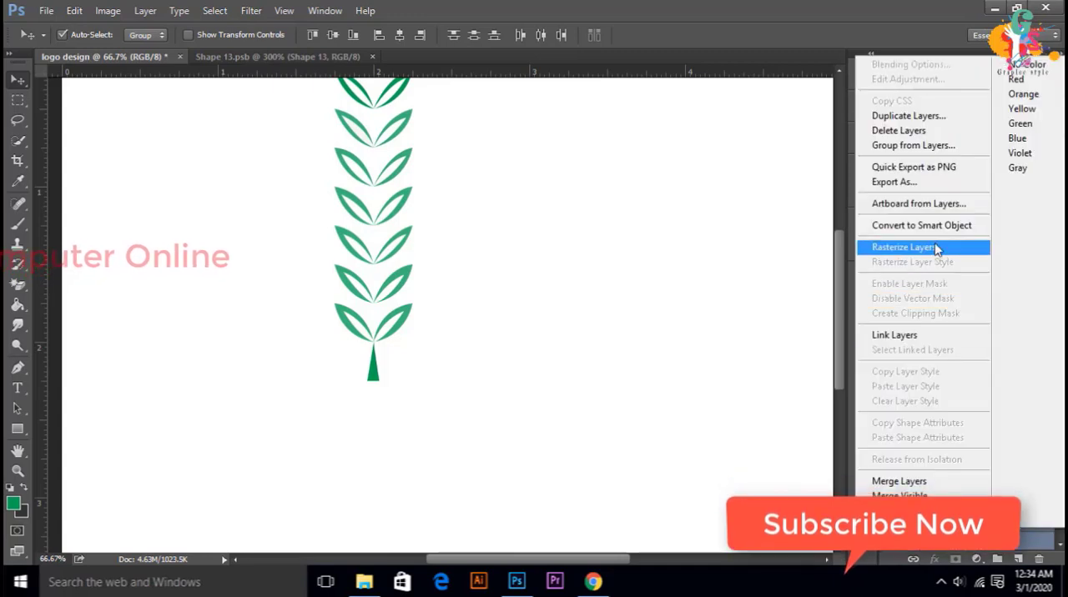
left_click(909, 226)
Step: Free-transform the combined plant, moving it toward the canvas centre and scaling it to 72% width and 67.11% height
scroll(555, 191, "up", 4)
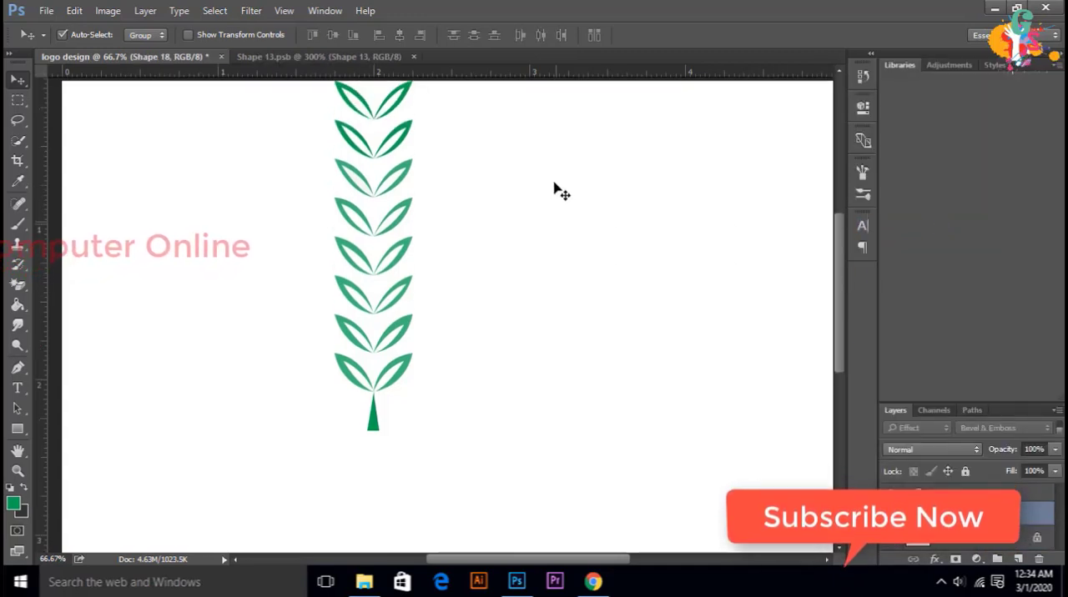
scroll(117, 214, "up", 3)
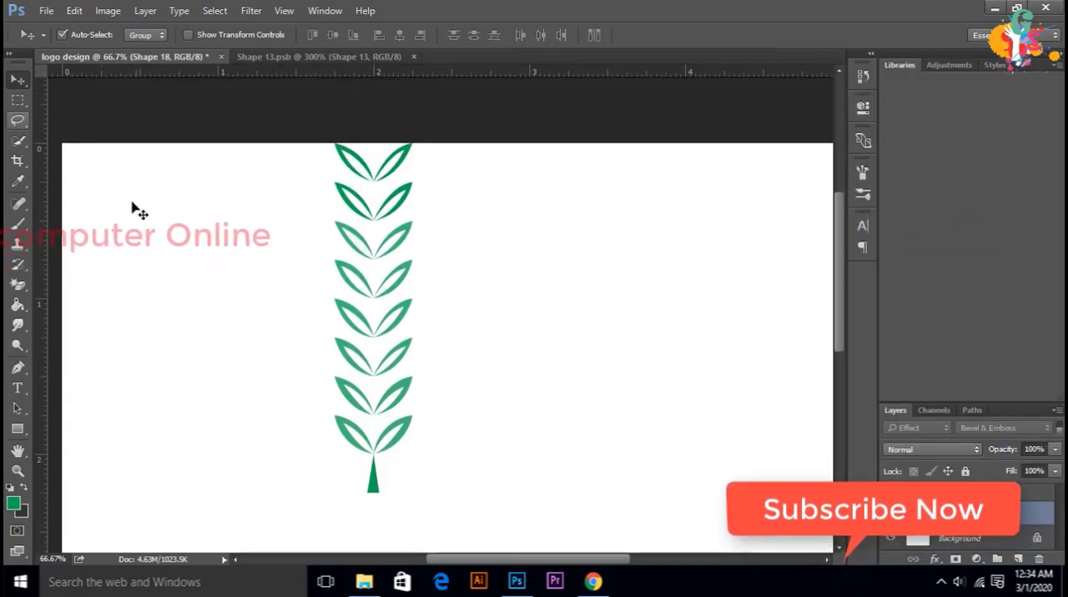
scroll(287, 222, "down", 2)
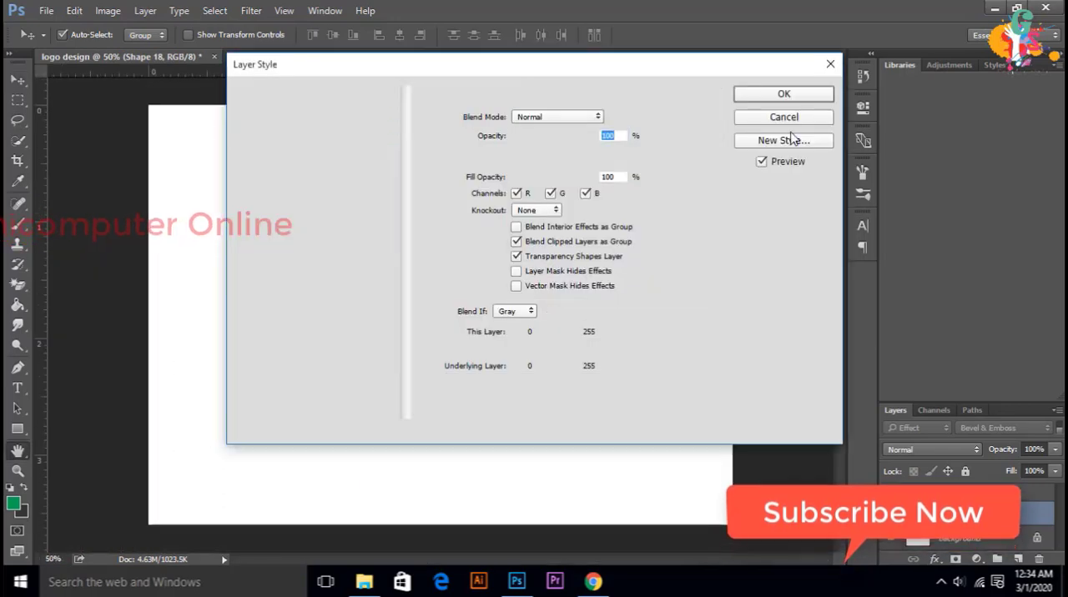
left_click(790, 114)
left_click(74, 10)
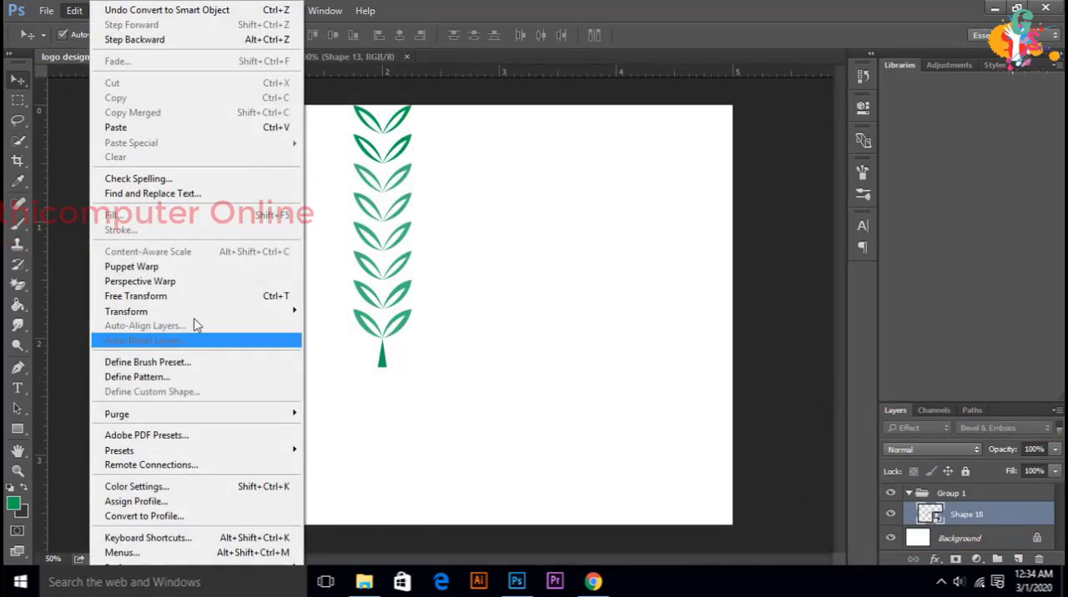
left_click(203, 297)
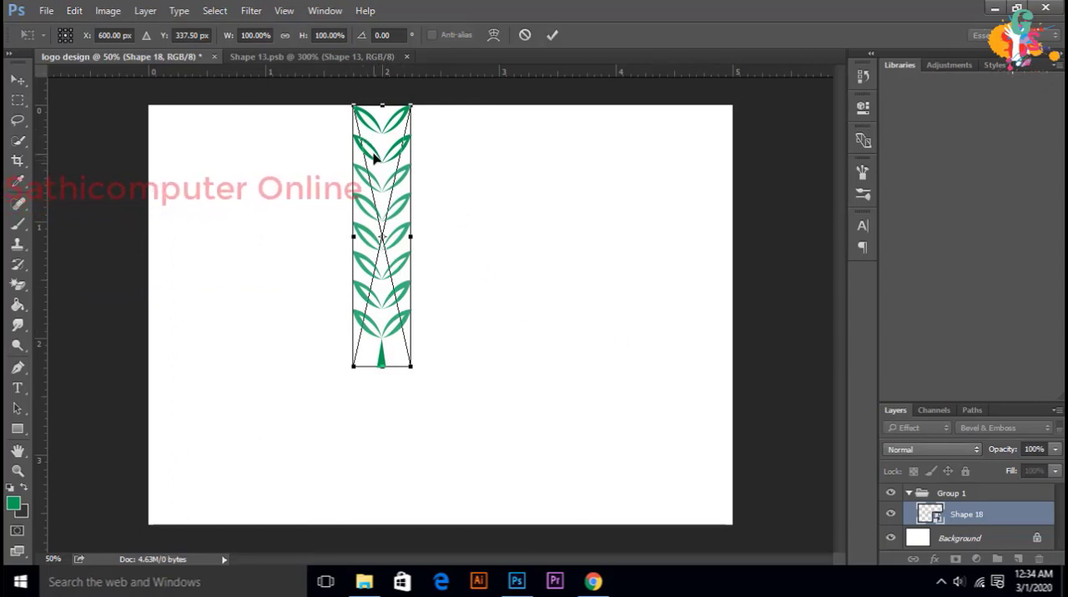
left_click_drag(372, 158, 436, 230)
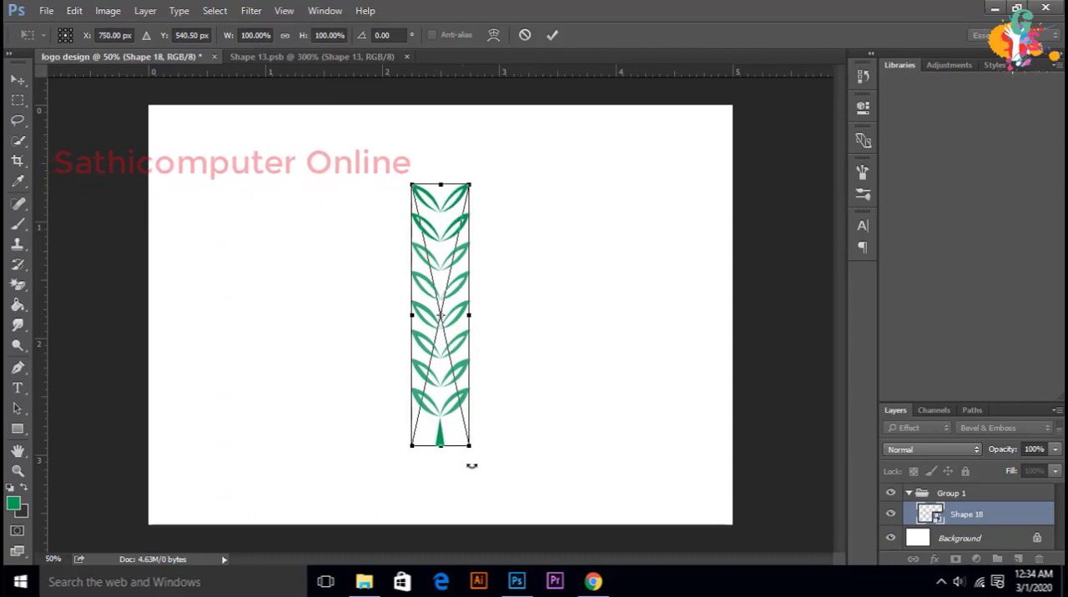
left_click_drag(470, 445, 456, 361)
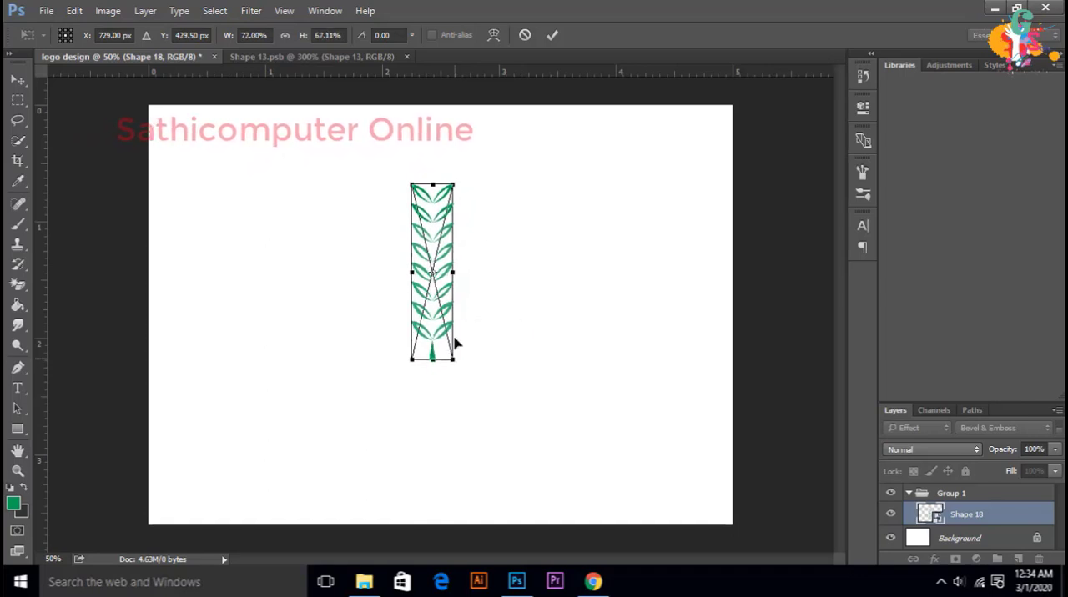
left_click(551, 35)
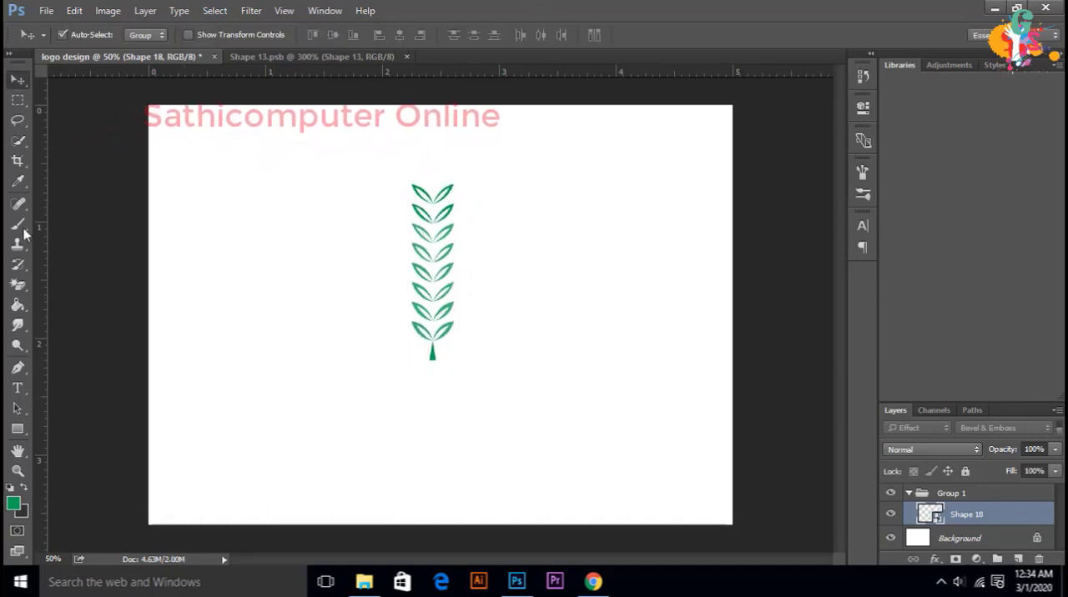
Step: Draw a green circle 754 px in diameter over the plant, reposition it and move its layer above Group 1
left_click(18, 367)
left_click(17, 428)
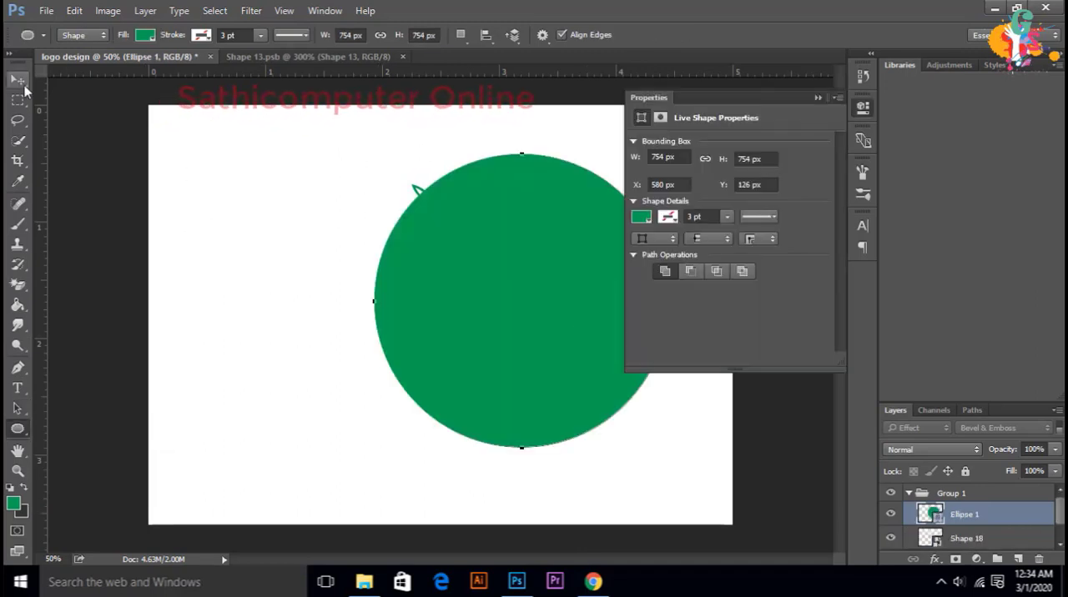
key("v")
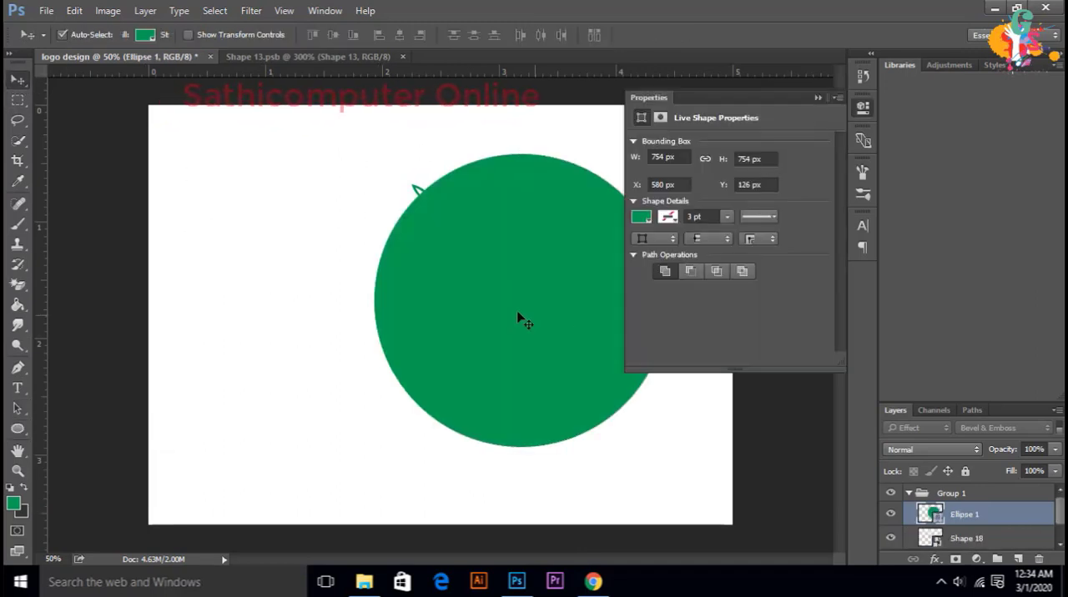
left_click_drag(519, 317, 472, 309)
left_click_drag(959, 514, 964, 480)
left_click(908, 493)
left_click(909, 493)
mouse_move(412, 209)
left_mouse_down()
mouse_move(433, 278)
mouse_move(416, 222)
left_mouse_up()
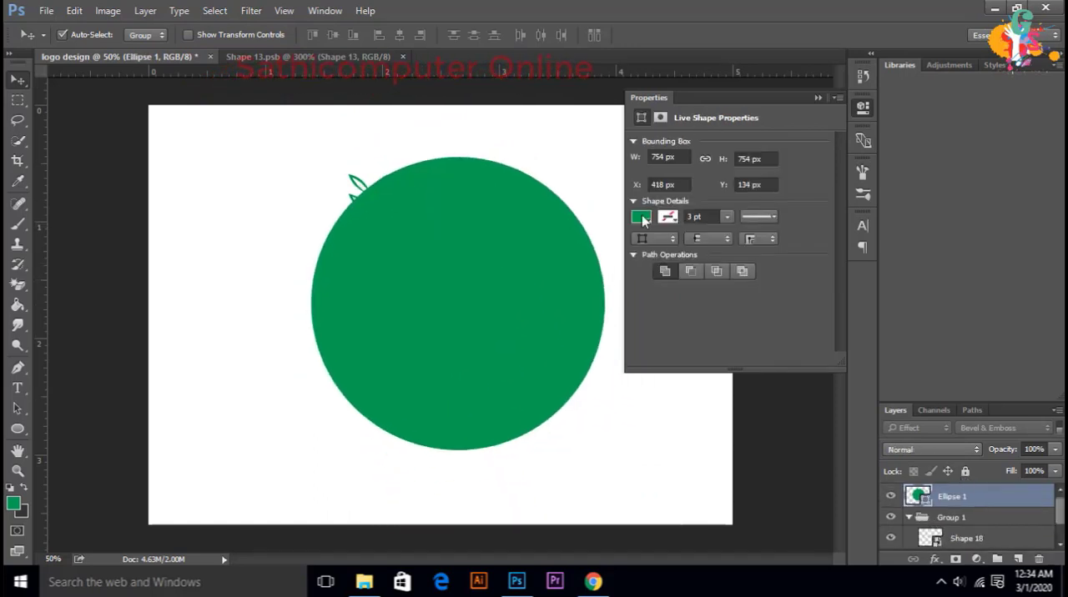
Step: Remove the circle's fill and give it a solid green outline
left_click(641, 217)
left_click(653, 247)
left_click(670, 298)
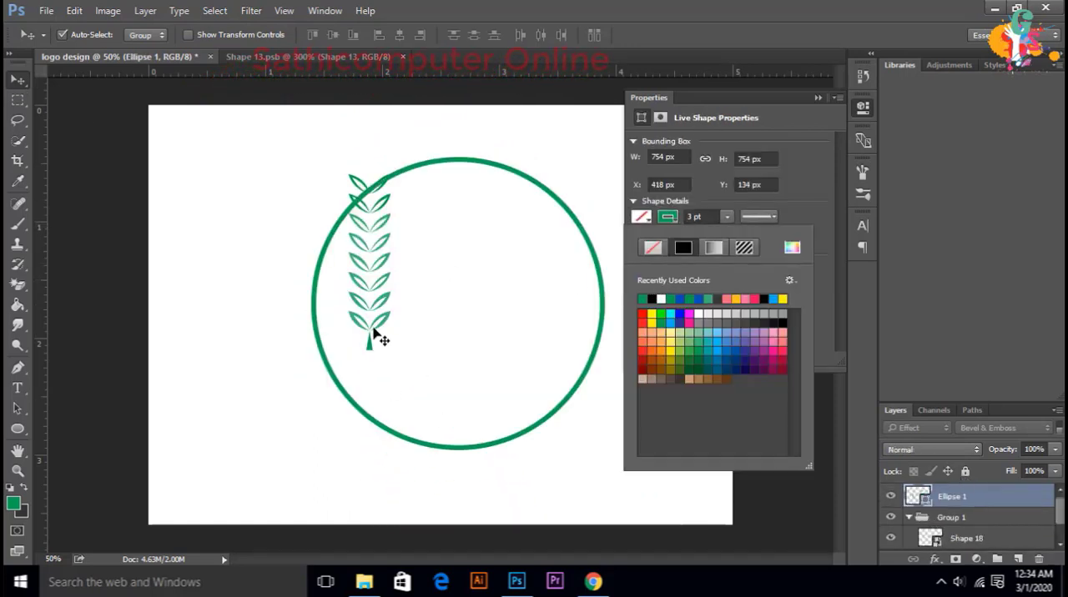
Step: Nudge the Shape 18 plant right and slightly up so it sits horizontally centred in the upper part of the circle
left_click_drag(377, 336, 393, 356)
left_click(945, 540)
key("ctrl+alt+z")
key("ctrl+alt+z")
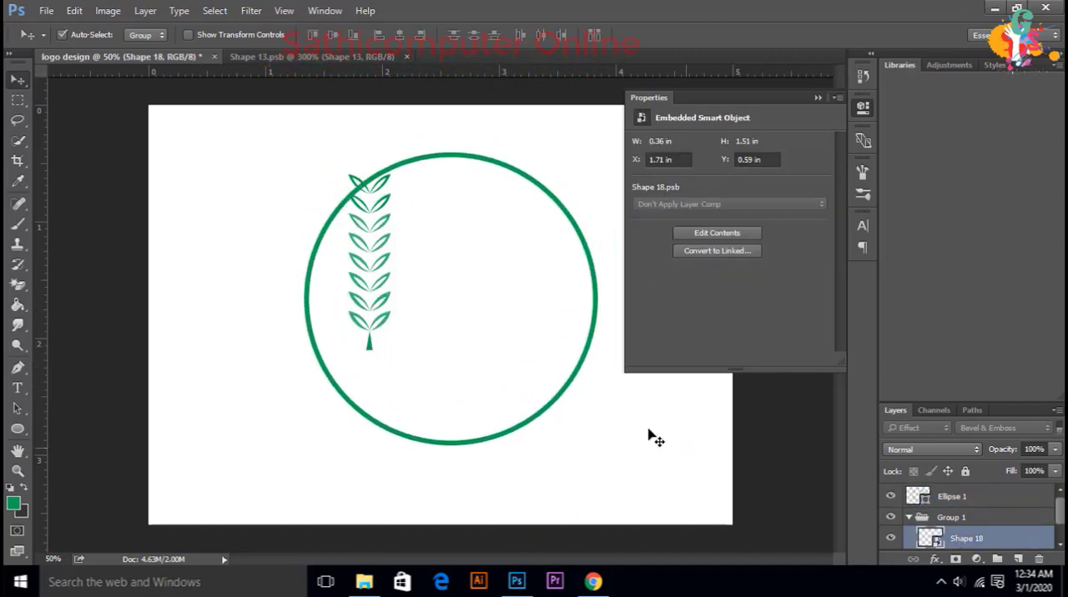
key("shift+Right")
key("shift+Right")
key("shift+Right")
key("shift+Right")
key("shift+Right")
key("shift+Right")
key("shift+Right")
key("shift+Right")
key("shift+Right")
key("shift+Right")
key("shift+Right")
key("shift+Right")
key("shift+Right")
key("shift+Right")
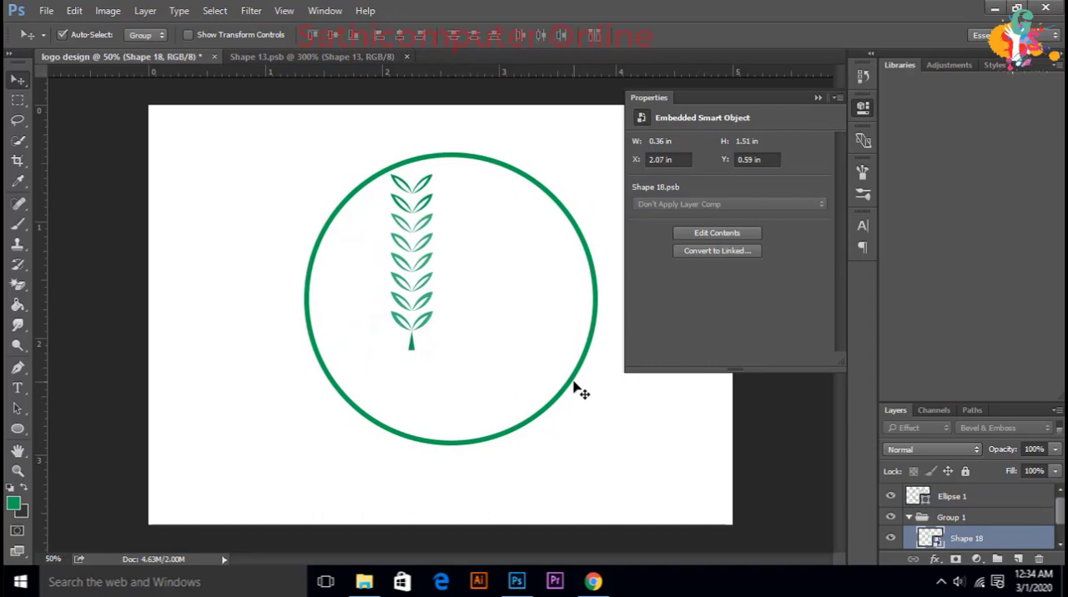
key("shift+Right")
key("shift+Right")
left_click(818, 98)
key("shift+Right")
key("shift+Right")
key("shift+Right")
key("shift+Right")
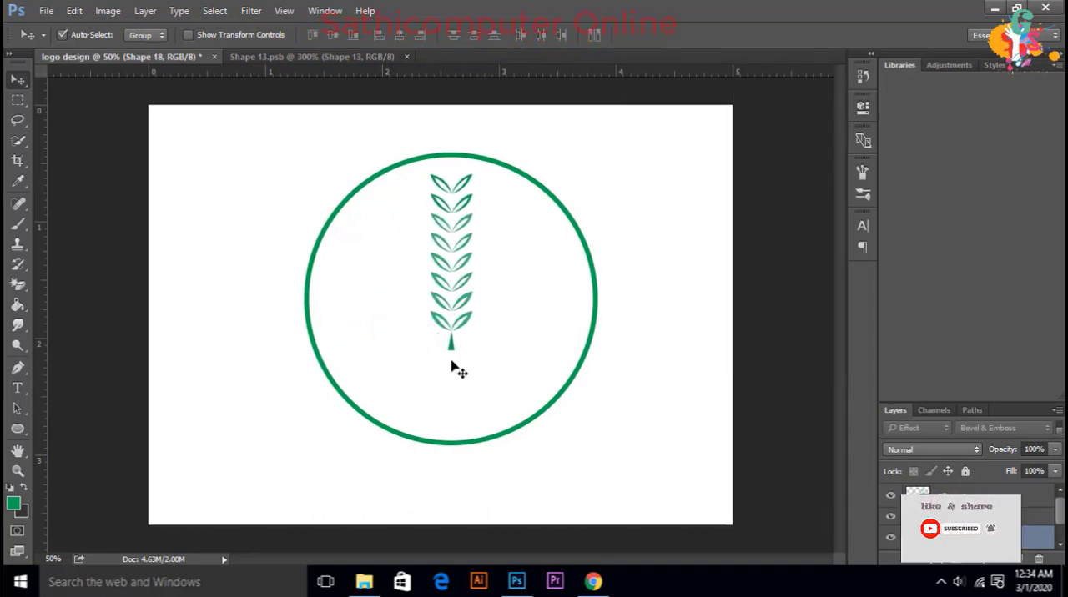
key("shift+Up")
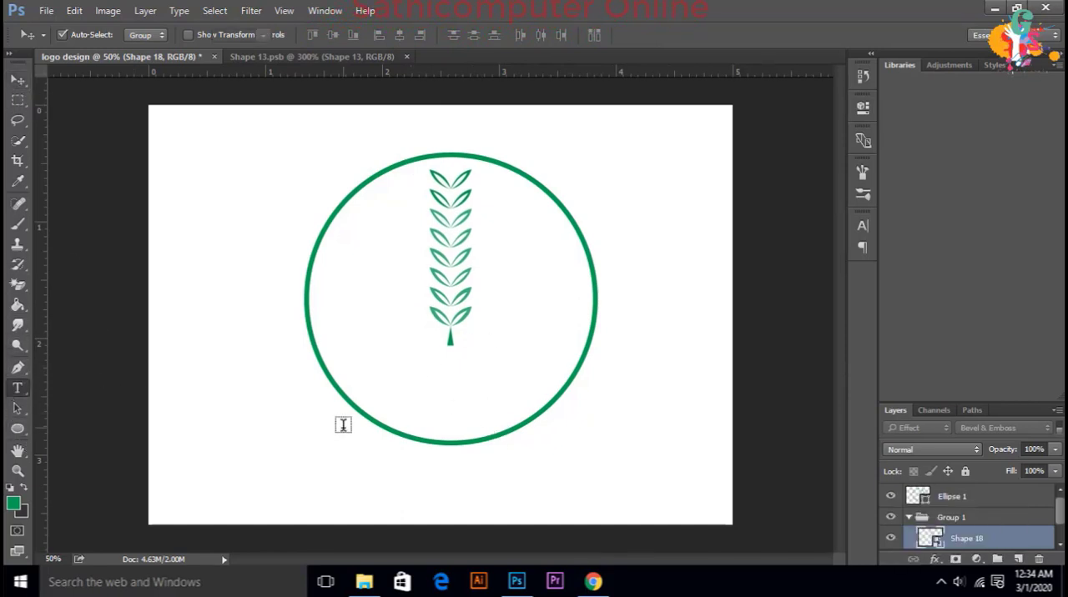
Step: Add the text "AGRICULTURAL LOGO DESIGN" in Algerian inside the circle below the stem and colour it black
left_click(385, 452)
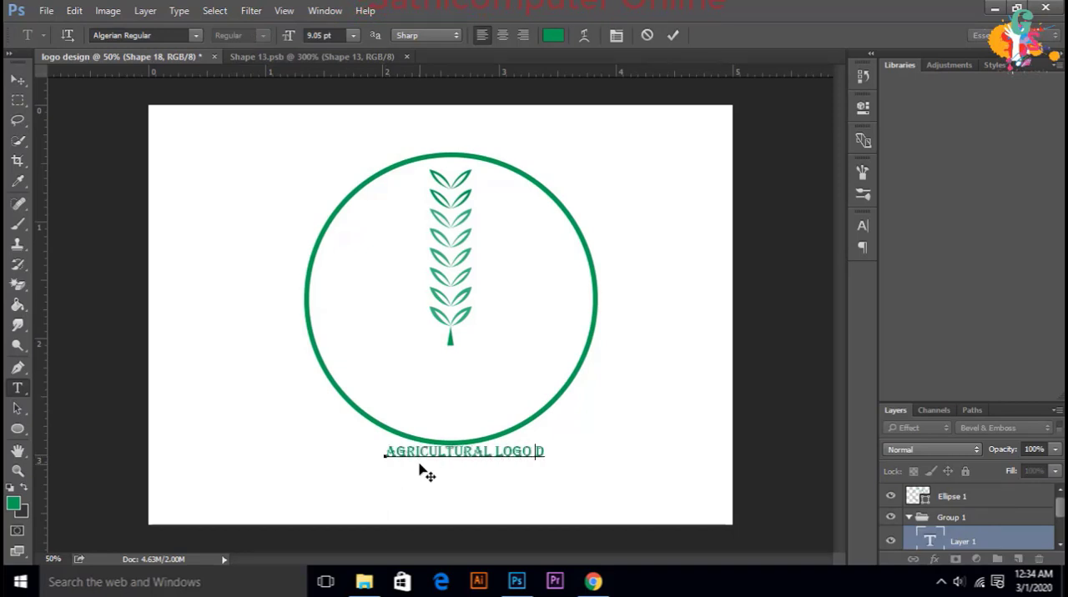
left_click_drag(421, 406, 420, 420)
key("ctrl+a")
left_click(543, 38)
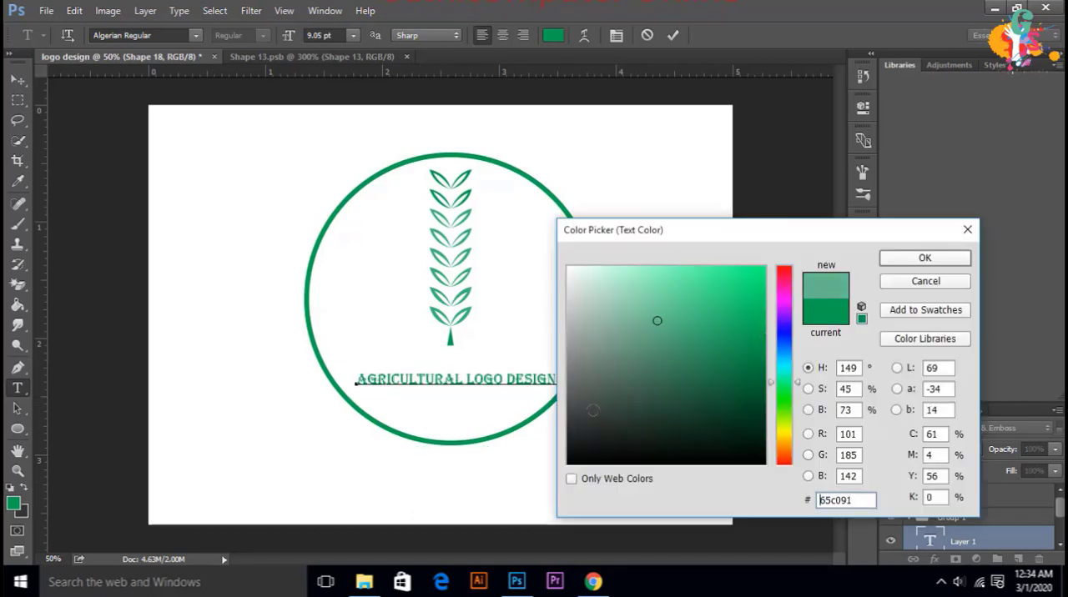
left_click(911, 264)
key("ctrl+Return")
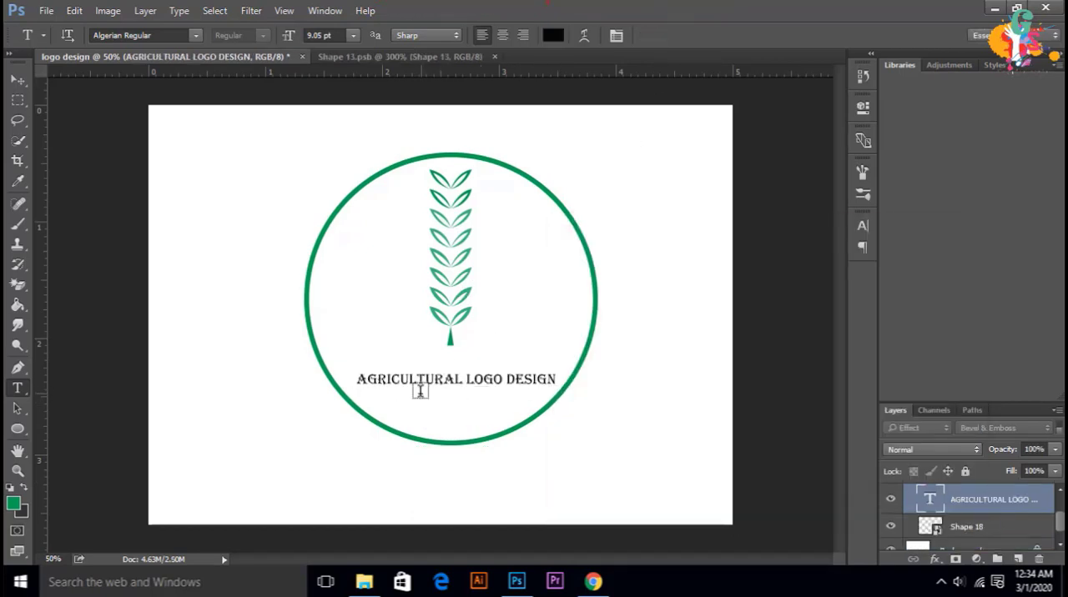
Step: Draw a flat green ellipse 198 px wide and 20 px high between the stem and the text
left_click(17, 429)
left_click_drag(411, 353, 482, 368)
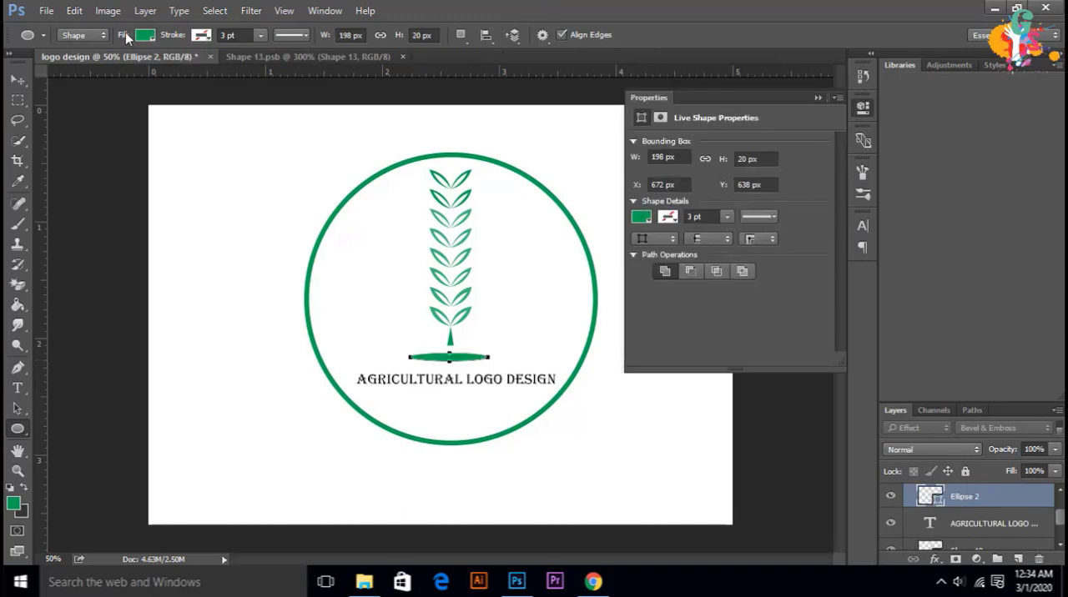
Step: Fill the flat ellipse with the green-to-transparent linear gradient and change the colour of its transparent end stop to a light tint
left_click(642, 217)
left_click(712, 247)
left_click(647, 319)
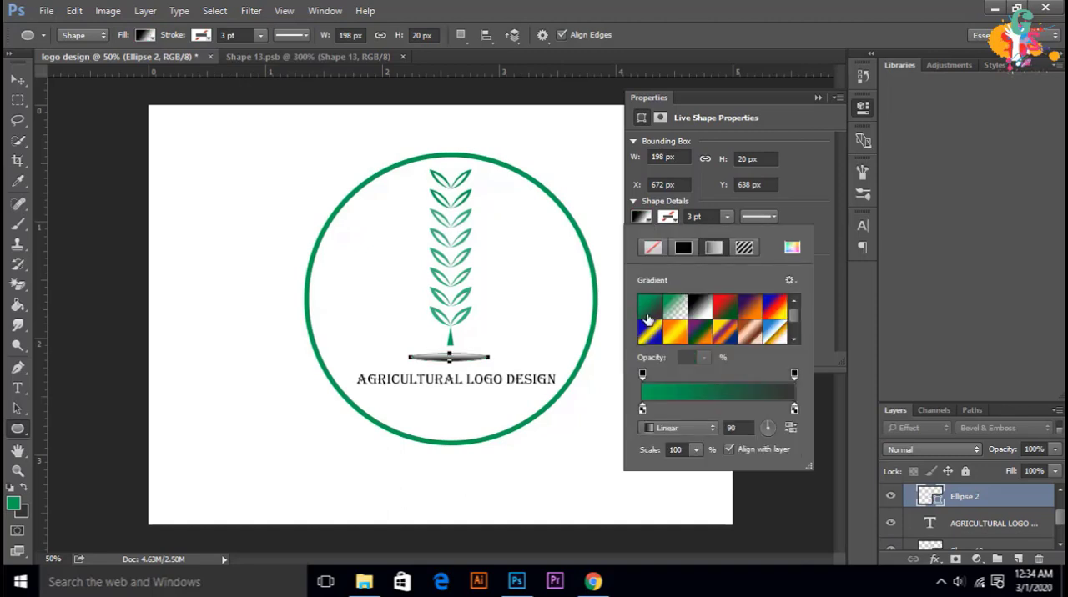
left_click(749, 332)
left_click(676, 307)
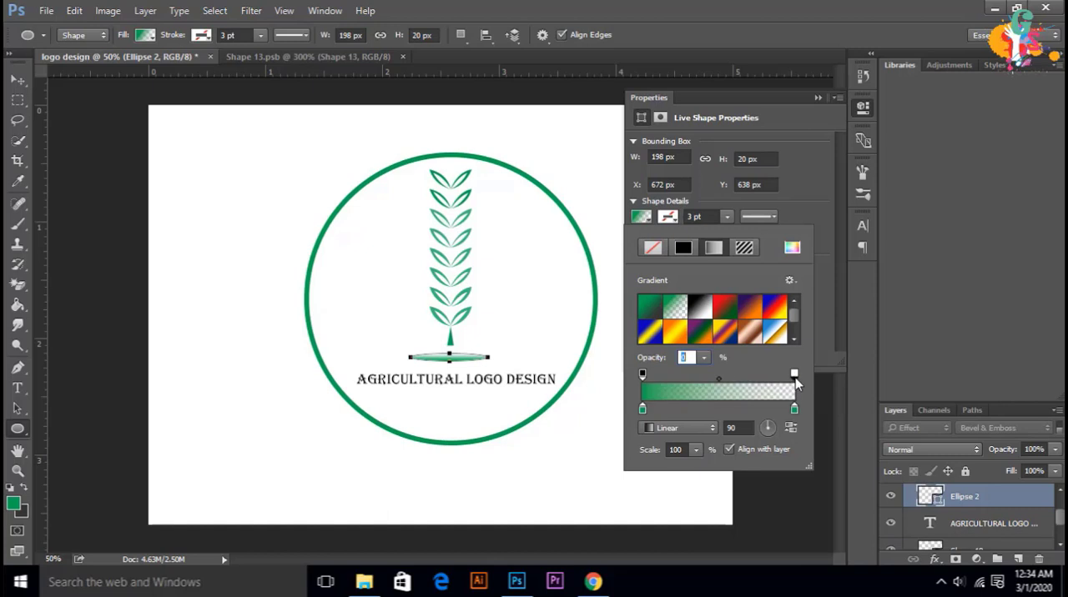
double_click(796, 412)
left_click(899, 259)
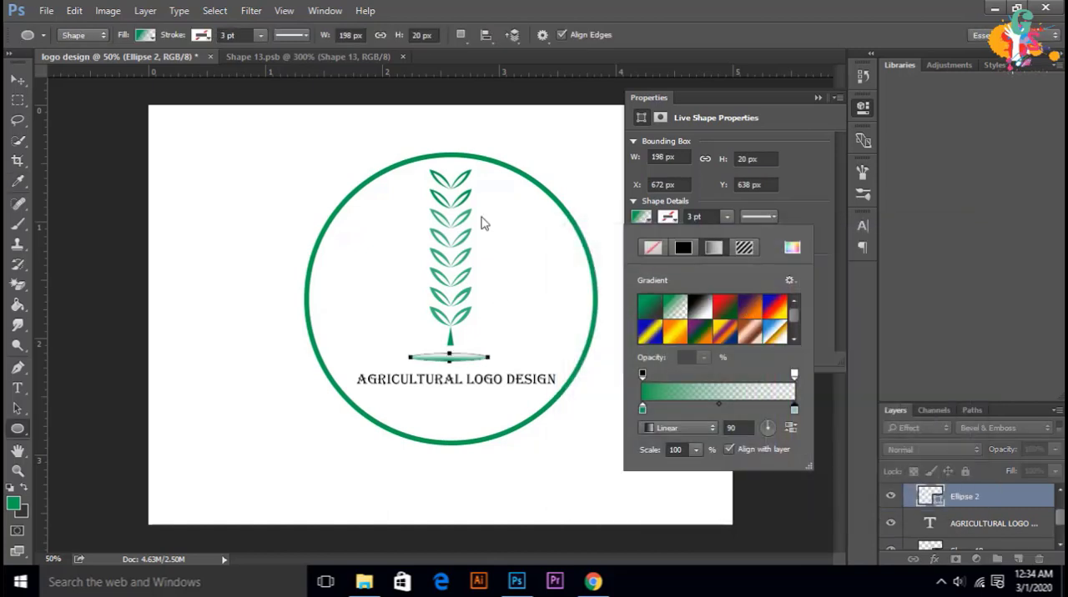
left_click(817, 96)
left_click(816, 97)
key("v")
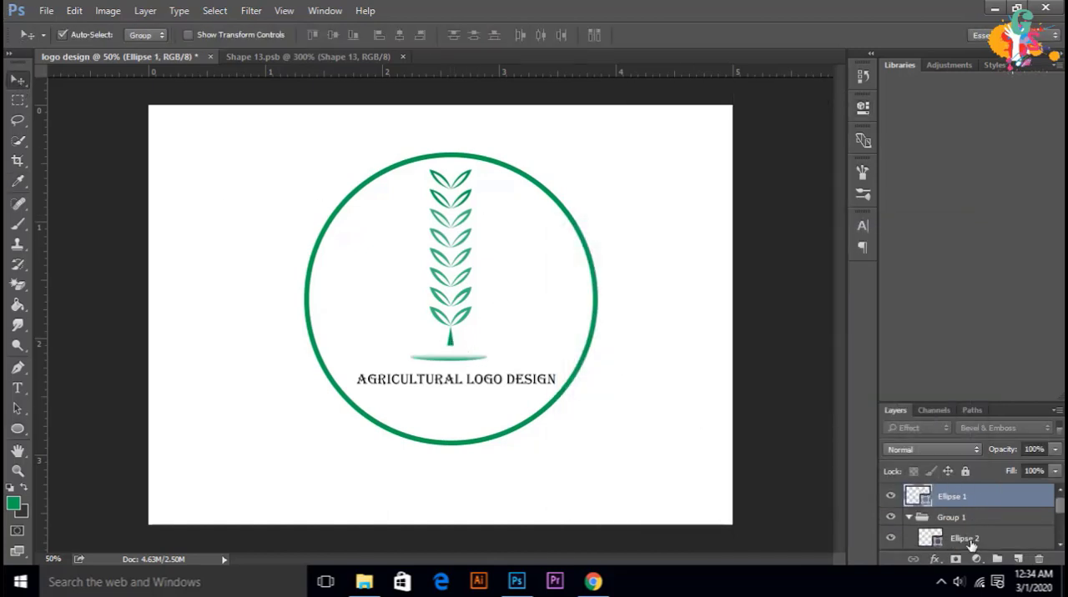
Step: Move the Ellipse 2 and AGRICULTURAL LOGO DESIGN text layers out of Group 1, placing them above the group
left_click(970, 543)
scroll(973, 529, "down", 2)
left_click(979, 520, "ctrl")
left_click_drag(975, 498, 949, 505)
scroll(976, 534, "down", 1)
left_click(962, 523)
scroll(959, 538, "down", 1)
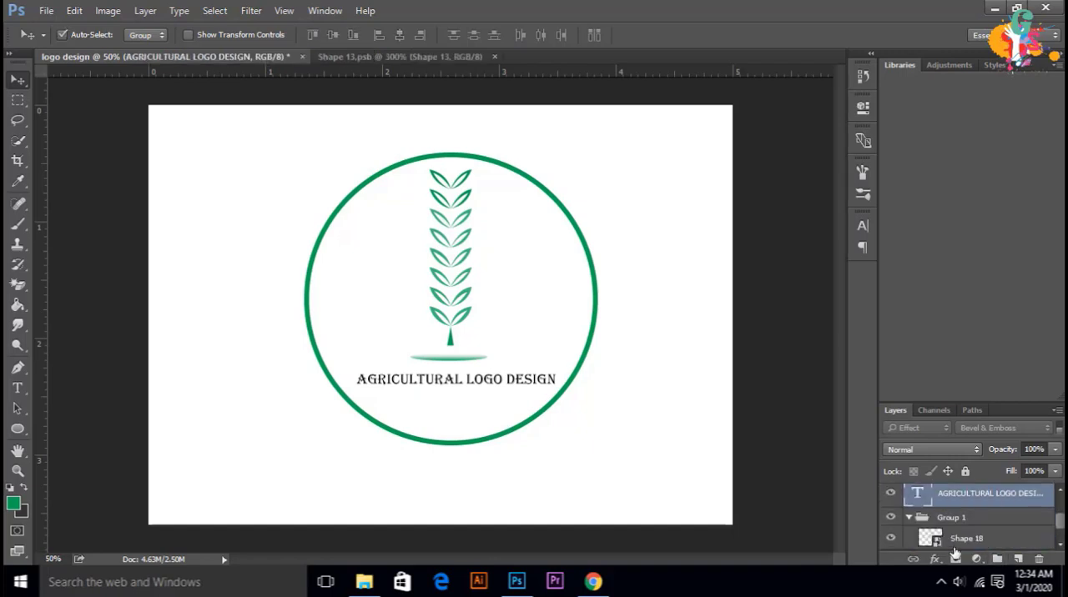
Step: Duplicate the Shape 18 plant layer above Group 1 and apply Inner Shadow, Inner Glow and Satin effects to the copy
left_click_drag(957, 544, 1017, 558)
left_click_drag(947, 504, 960, 489)
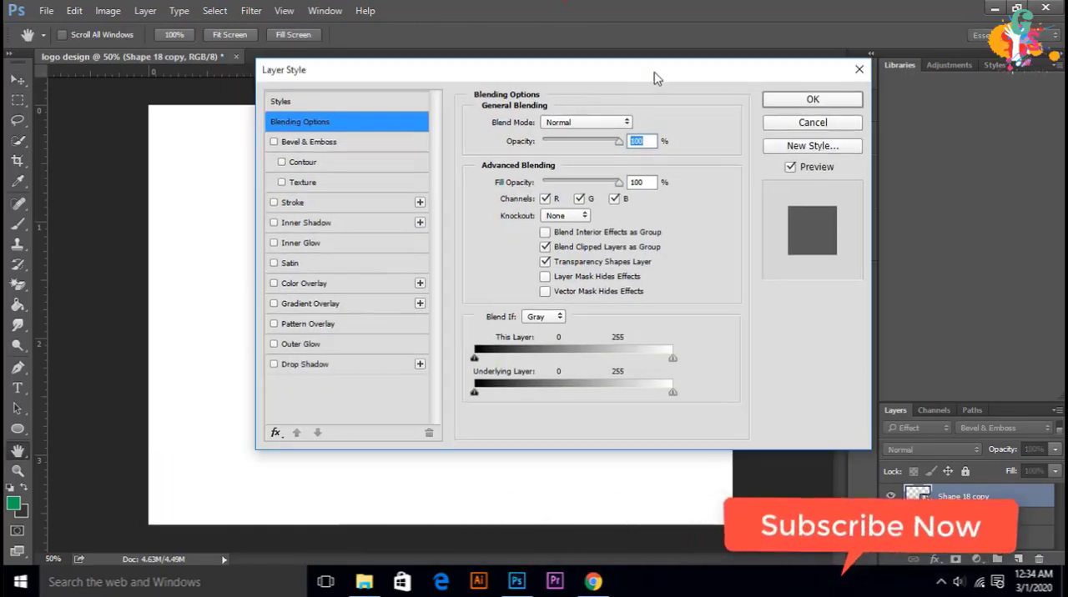
left_click_drag(655, 71, 1023, 47)
left_click(644, 186)
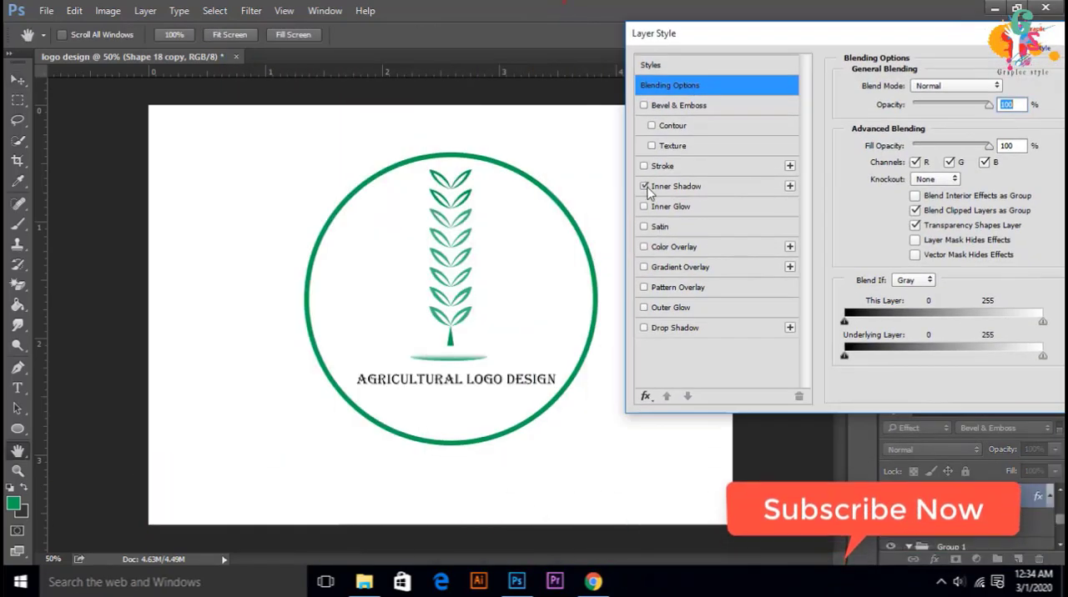
left_click(644, 206)
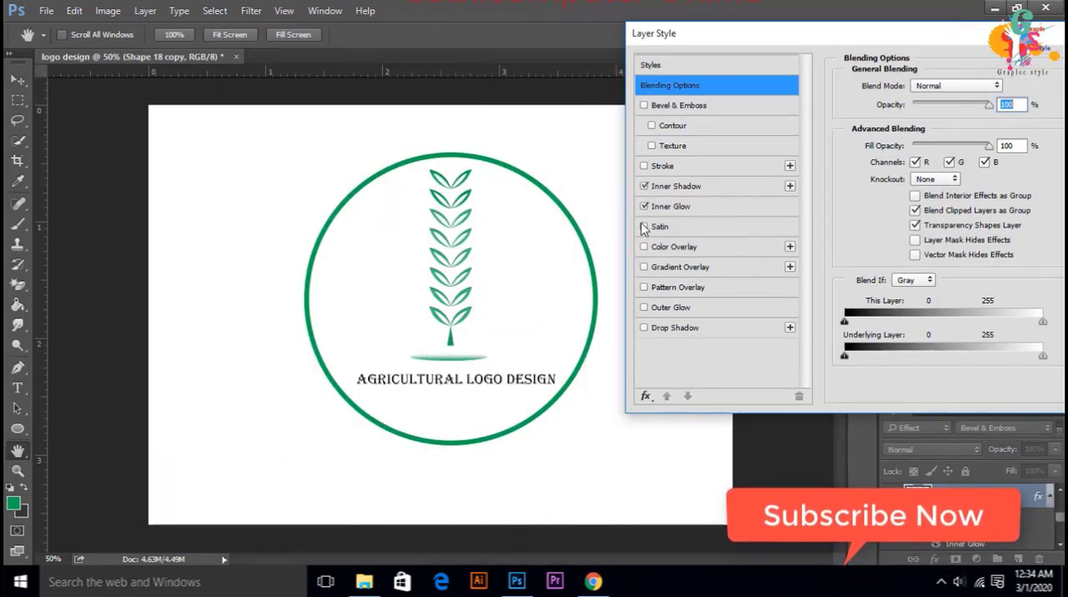
left_click(674, 228)
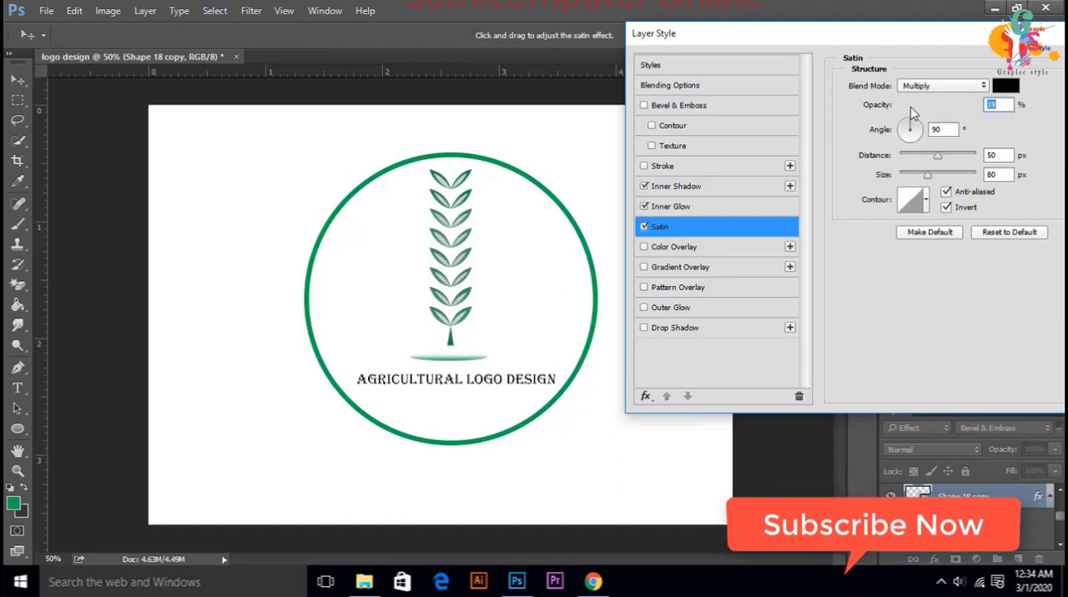
left_click_drag(692, 33, 623, 34)
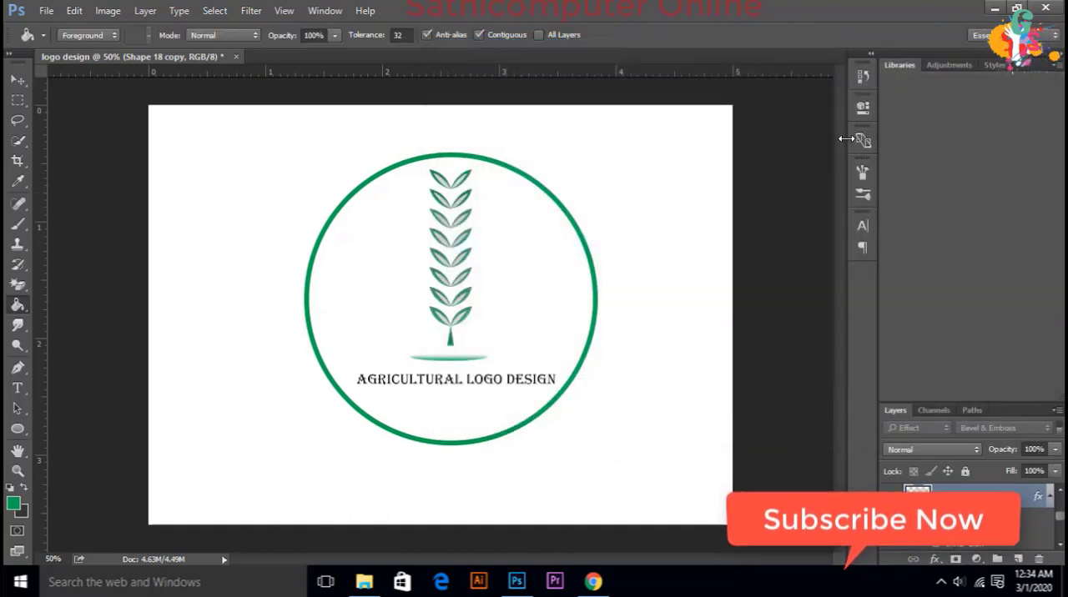
Step: Transform the plant copy in Perspective mode, slanting it from the stem base toward the circle's right side like a cast shadow
key("ctrl+t")
right_click(473, 206)
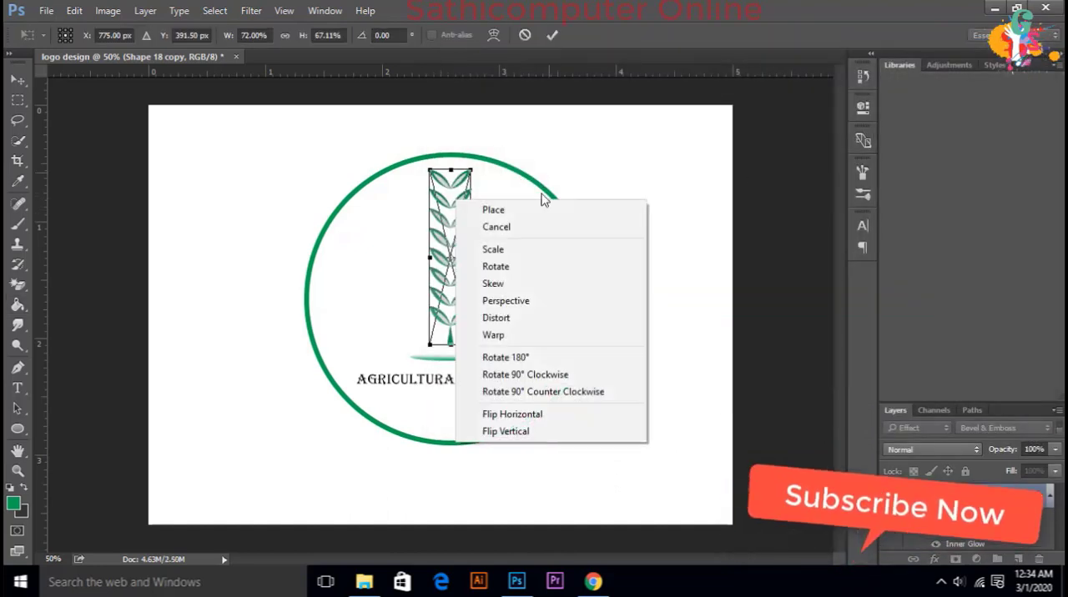
left_click(491, 302)
left_click_drag(470, 175, 568, 254)
left_click_drag(504, 206, 556, 260)
left_click(550, 36)
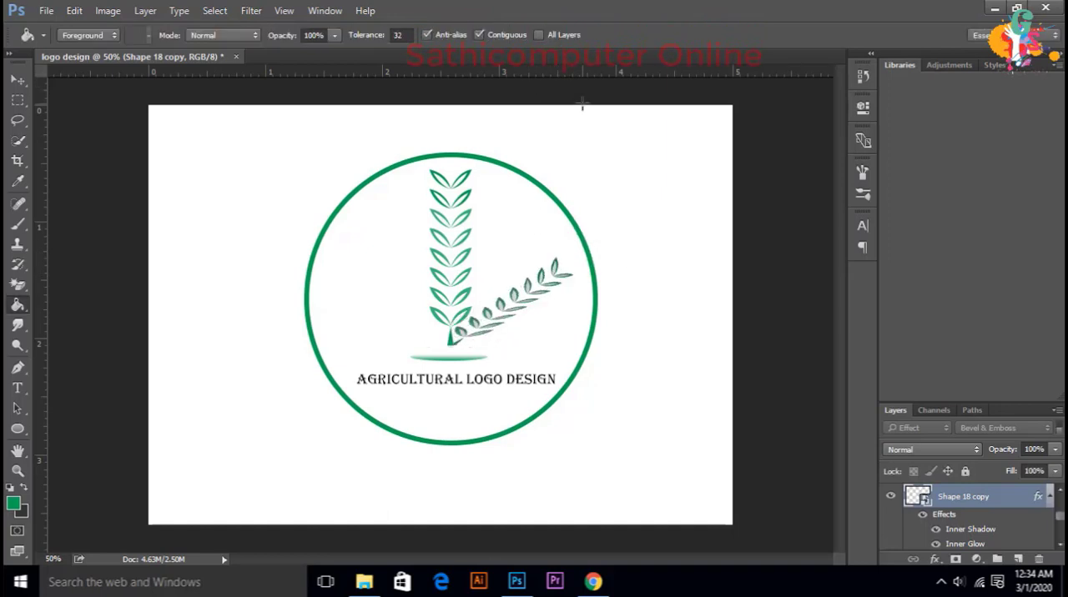
Step: Turn off Inner Shadow and Inner Glow on the plant copy and add a grey Color Overlay at 100% opacity
right_click(953, 508)
left_click(959, 533)
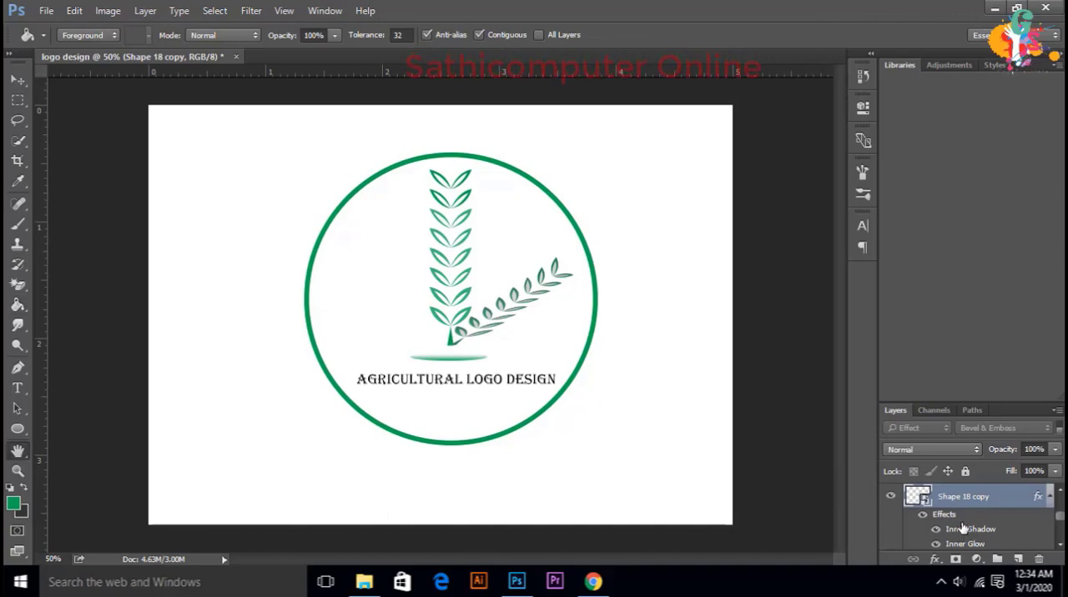
double_click(964, 529)
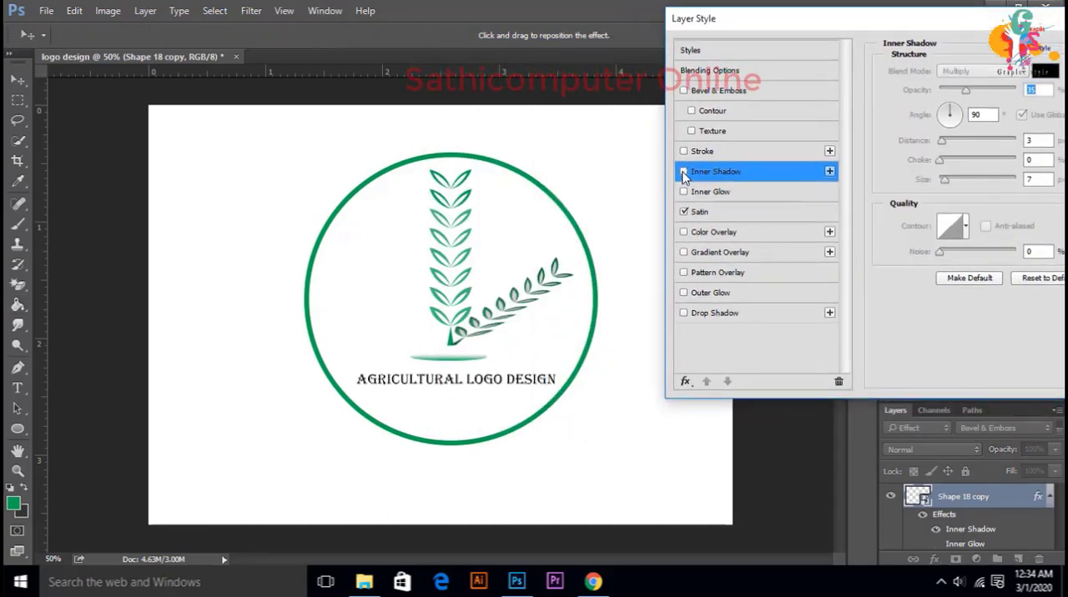
left_click(683, 171)
left_click(713, 232)
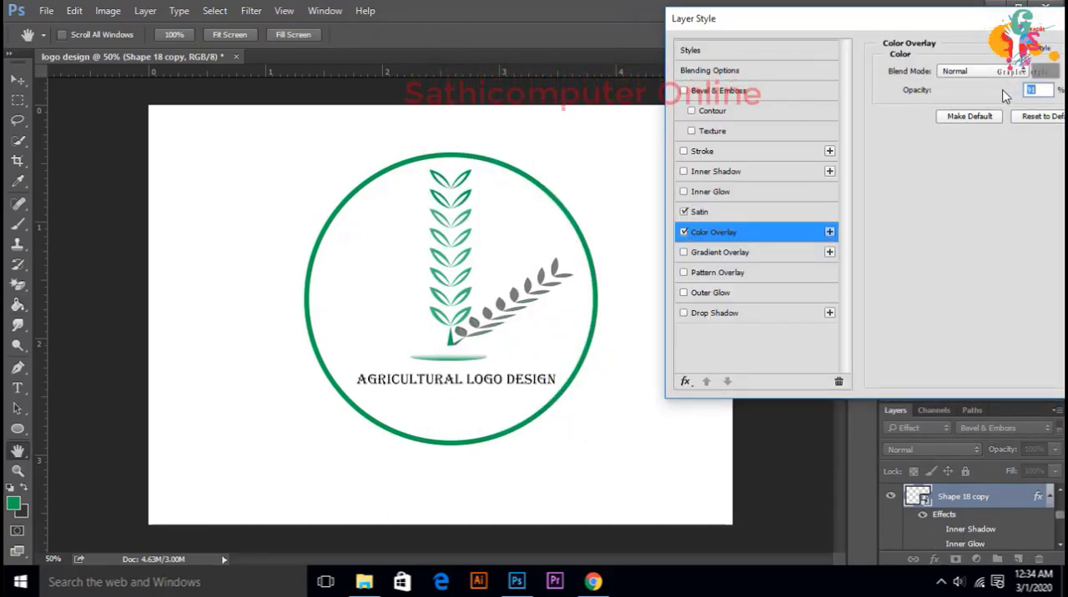
left_click_drag(991, 87, 1016, 88)
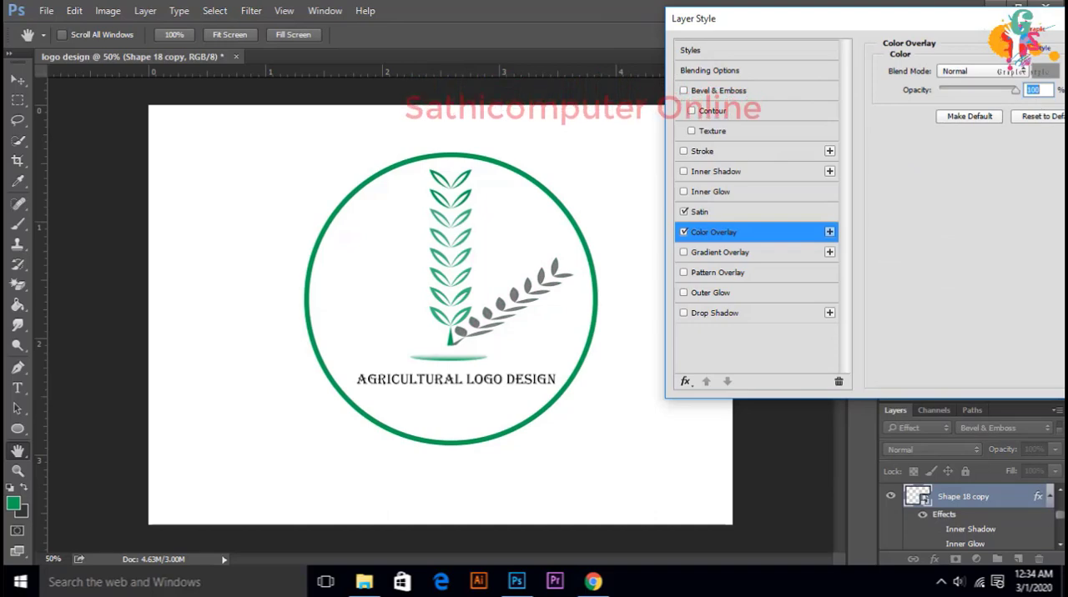
left_click(1001, 62)
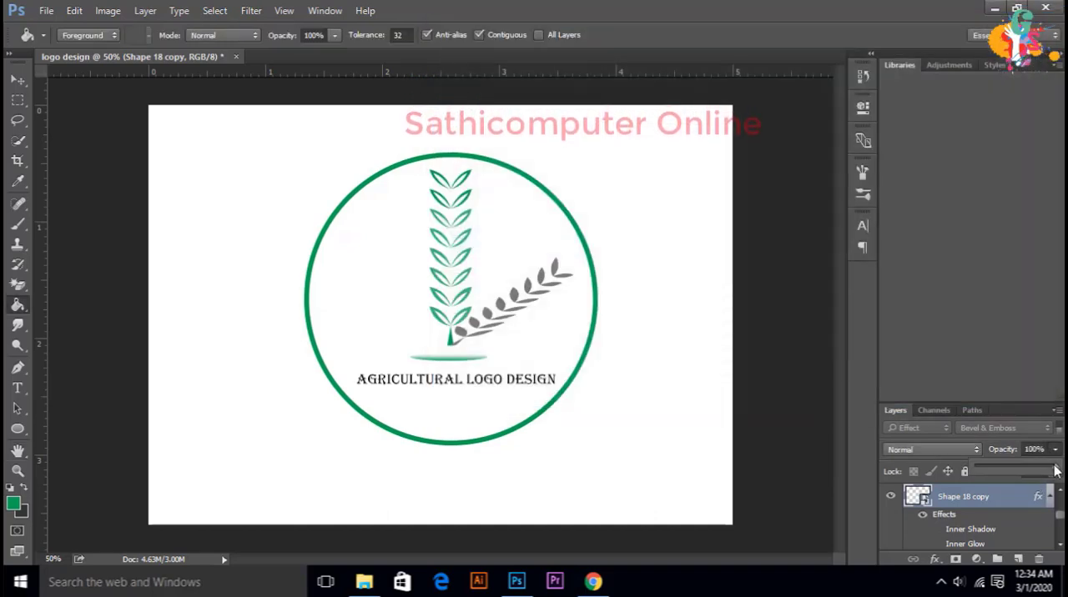
Step: Set the plant copy layer's opacity to 28% and its fill to 31%
left_click_drag(1027, 470, 1018, 489)
left_click(1054, 472)
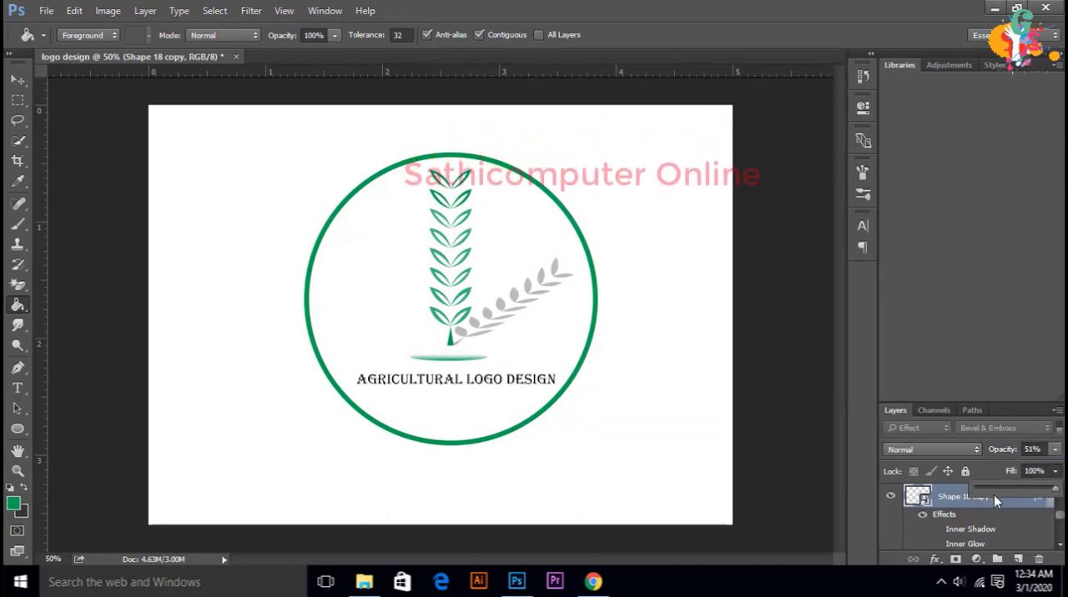
mouse_move(991, 484)
left_mouse_down()
mouse_move(1004, 487)
mouse_move(995, 466)
left_mouse_up()
left_click(1056, 452)
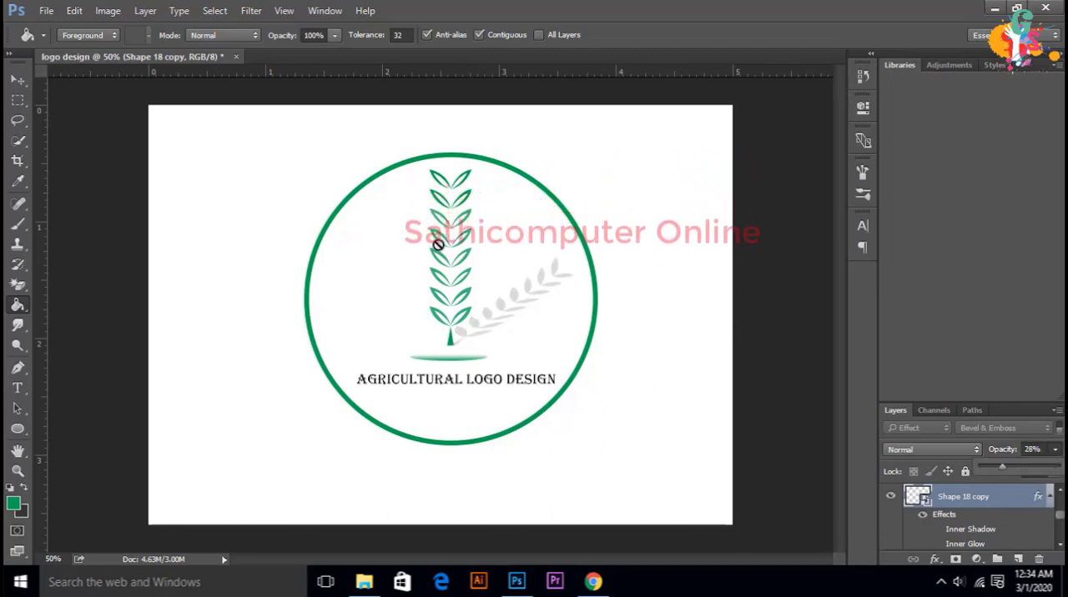
left_click(43, 12)
left_click(79, 183)
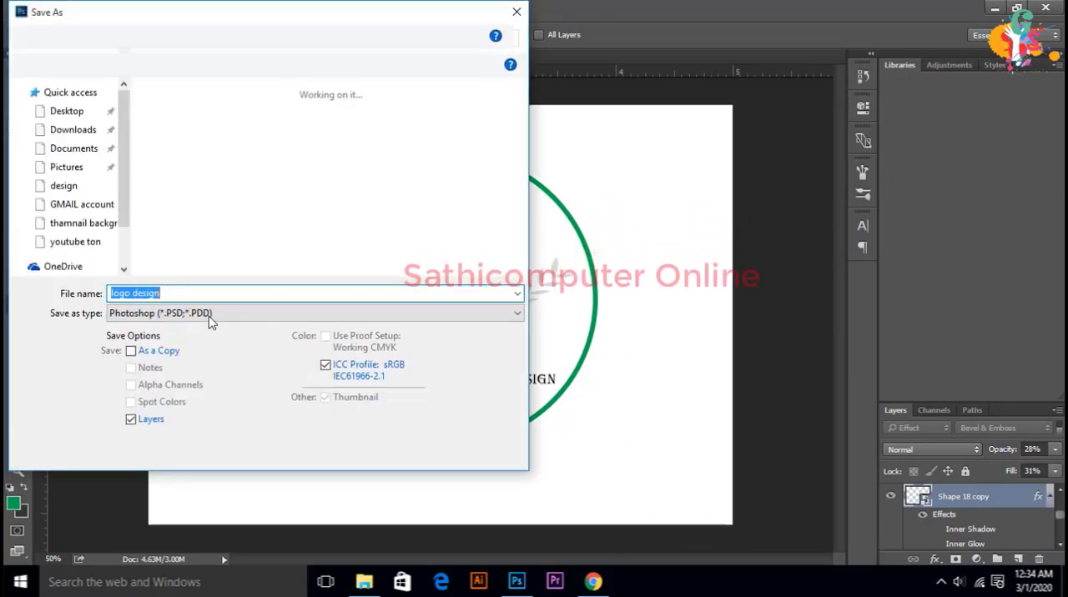
left_click(209, 314)
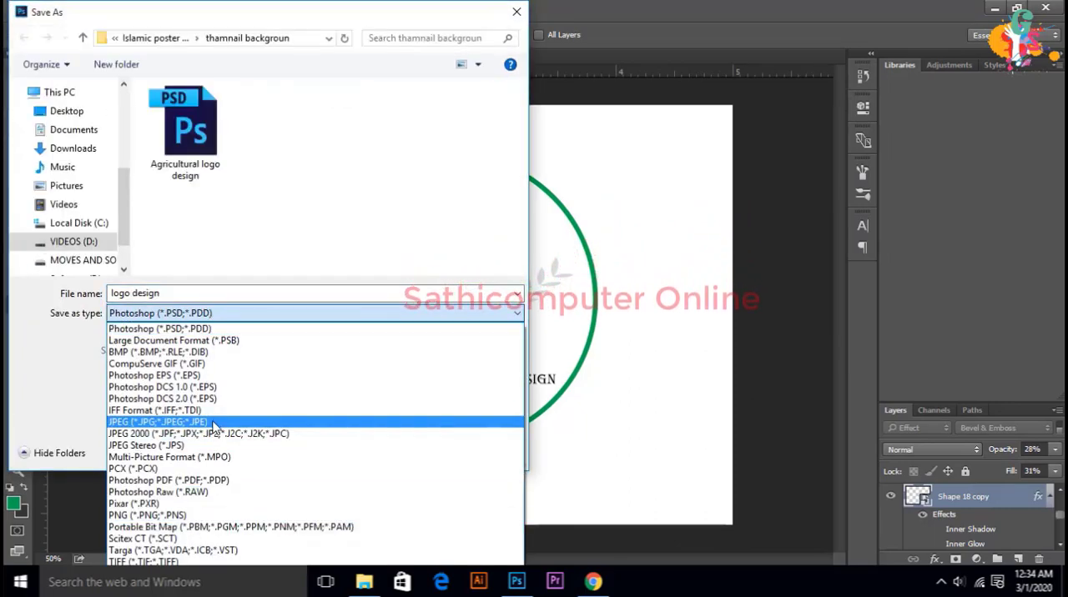
left_click(157, 422)
left_click(165, 293)
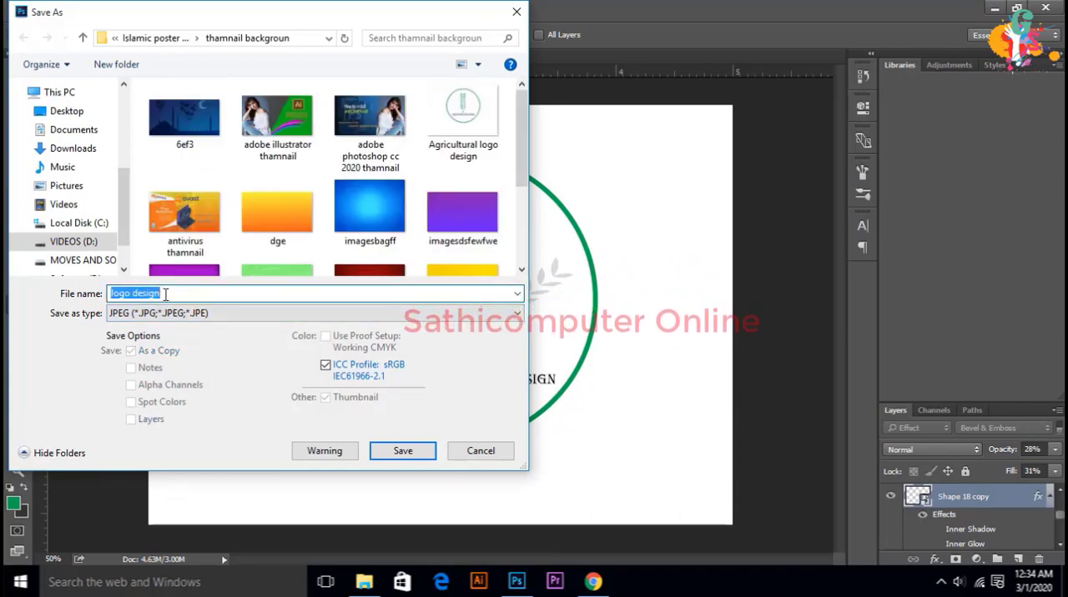
type("LOTO")
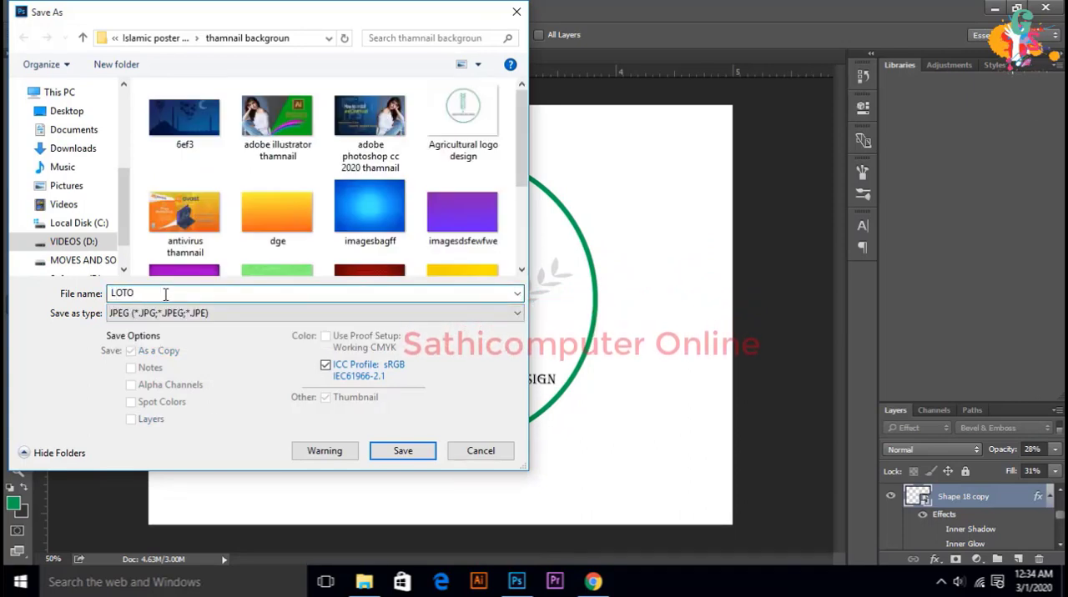
key("BackSpace")
key("BackSpace")
key("BackSpace")
key("BackSpace")
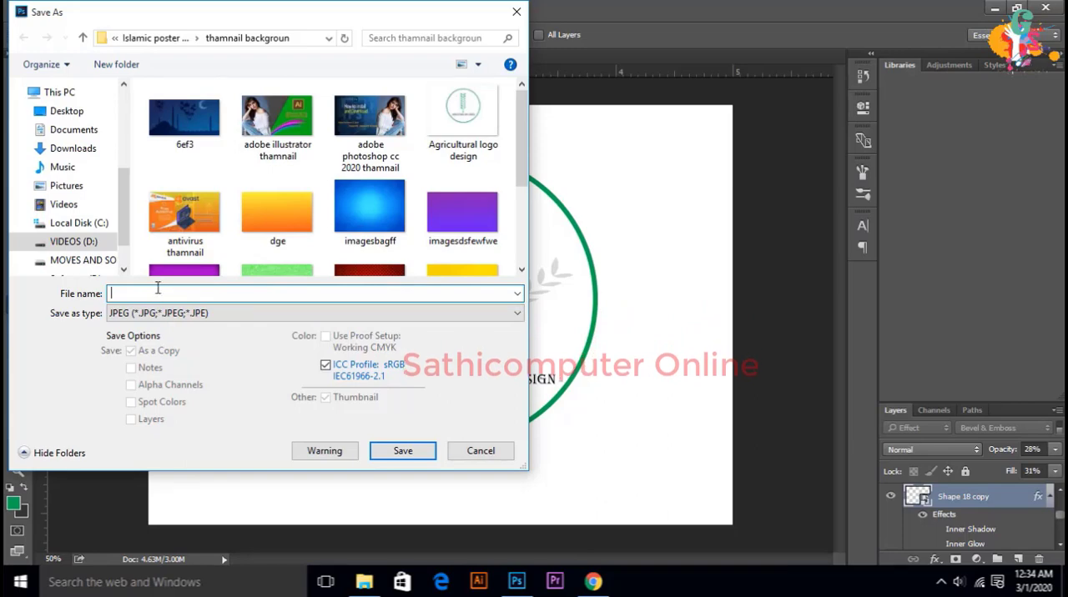
left_click(481, 451)
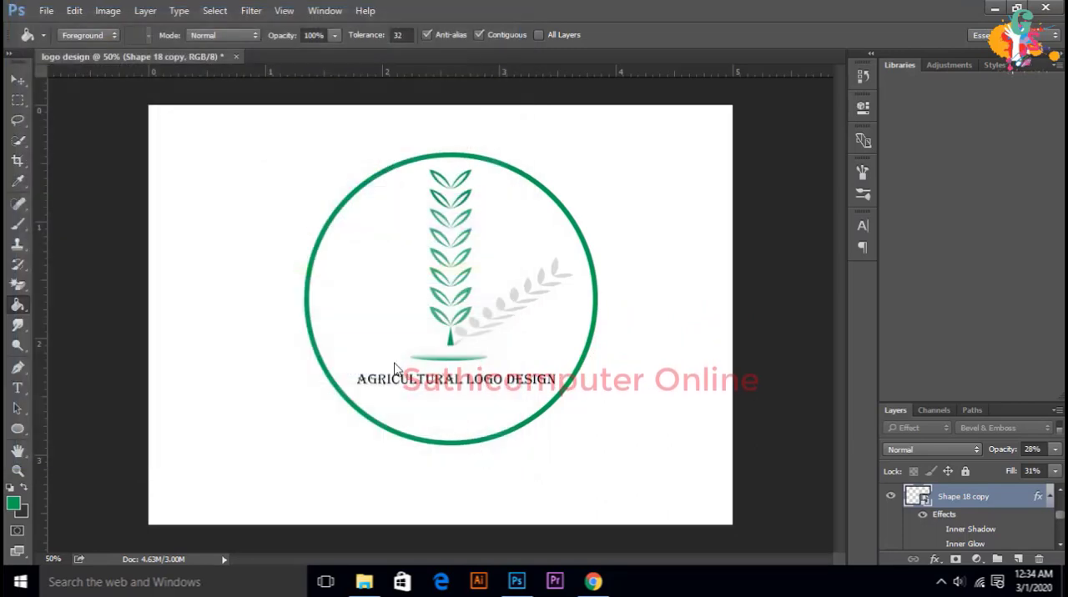
Step: Save a JPEG copy named "AGRICULTURAL LOGO DESIGN" in the Pictures folder with quality 8 (High) and the Baseline ("Standard") format
left_click(47, 11)
left_click(120, 182)
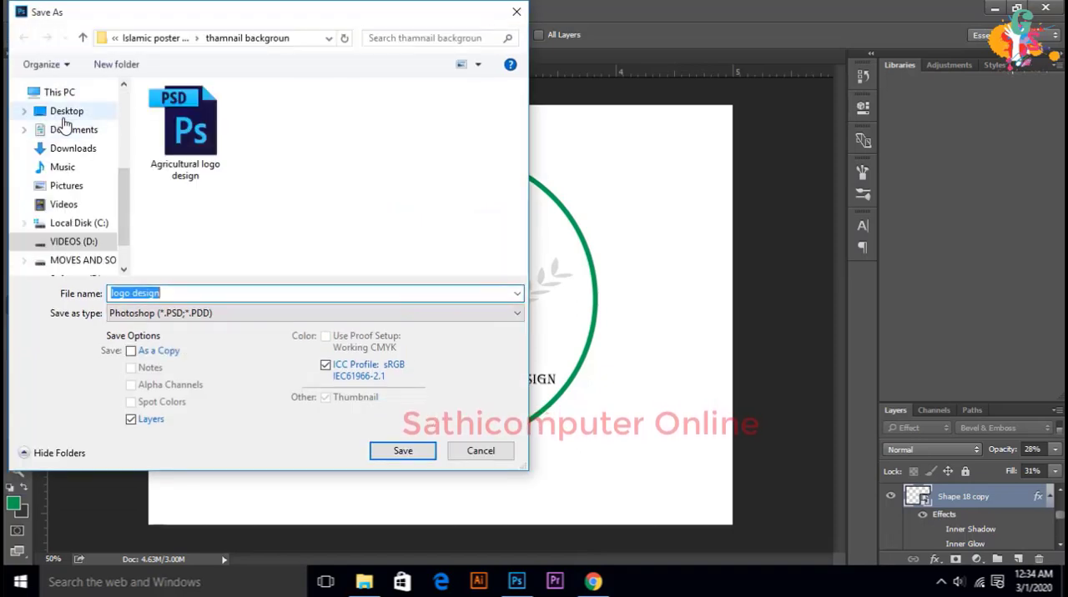
left_click(68, 190)
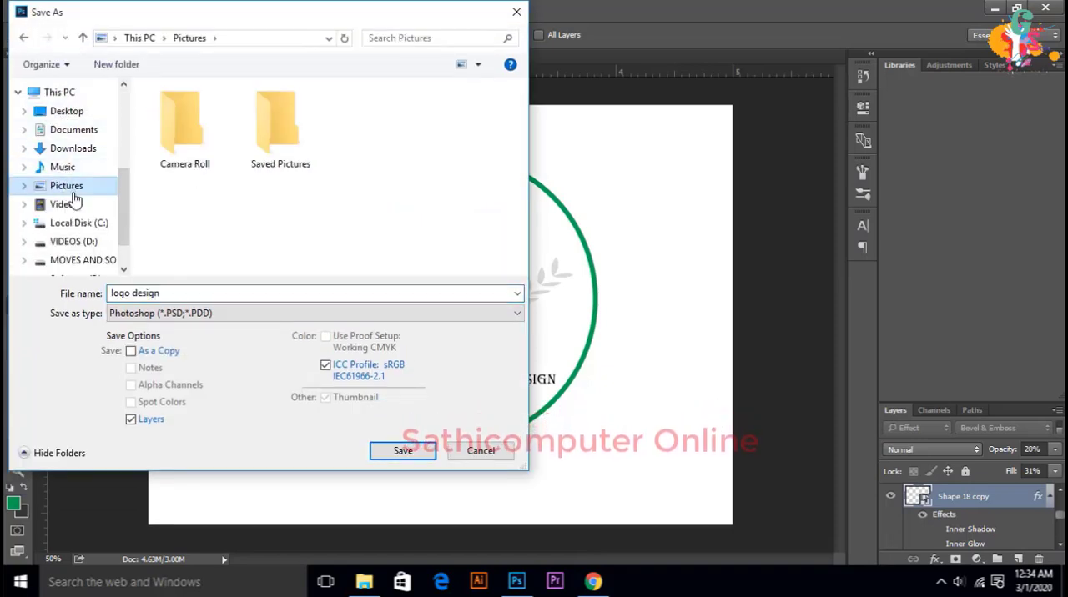
left_click(200, 313)
left_click(197, 433)
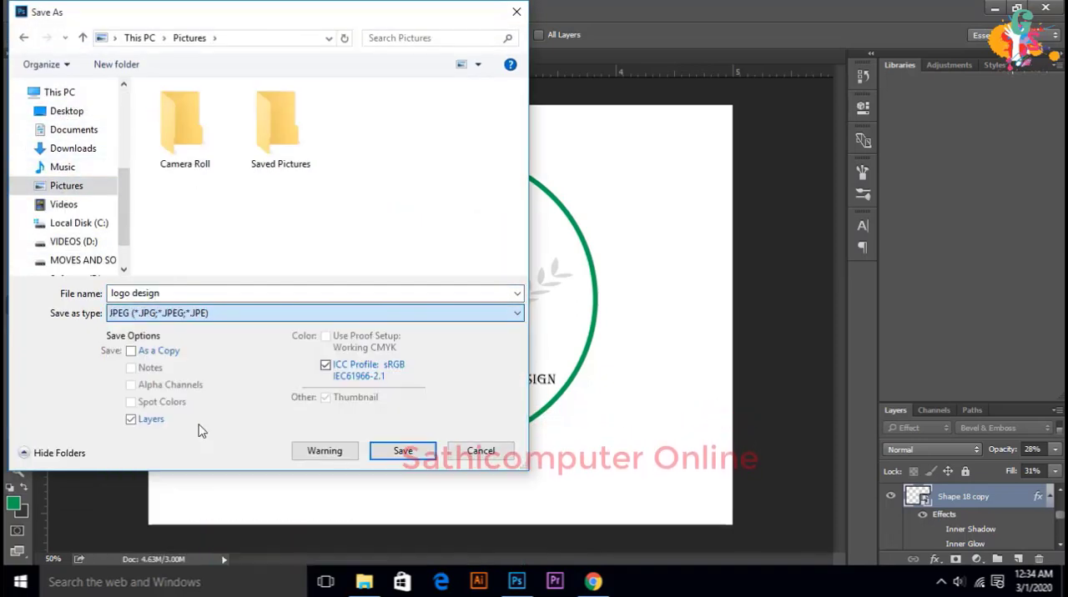
left_click(165, 293)
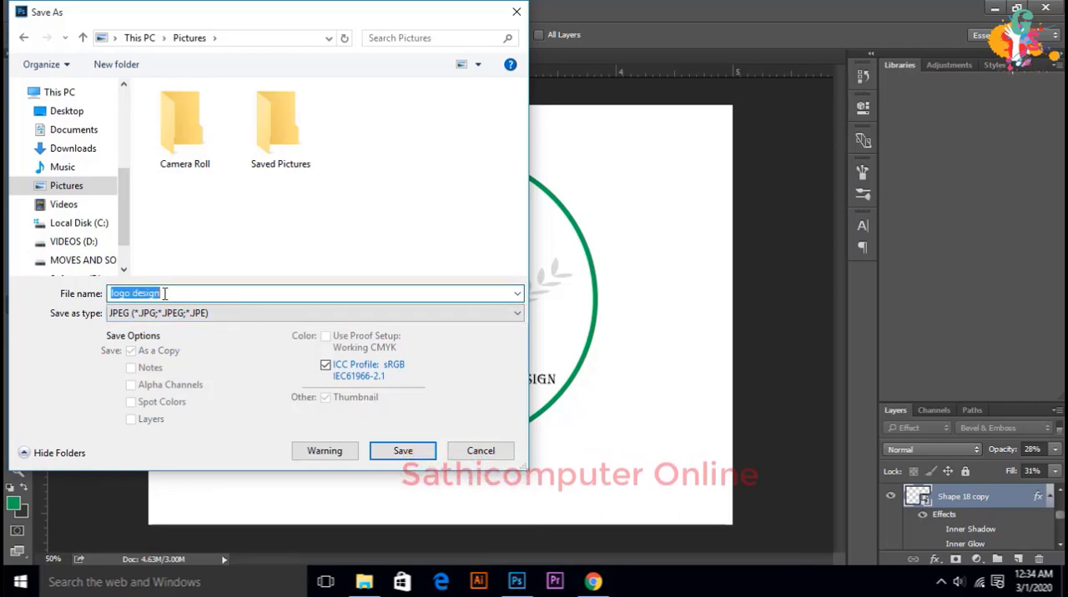
type("a")
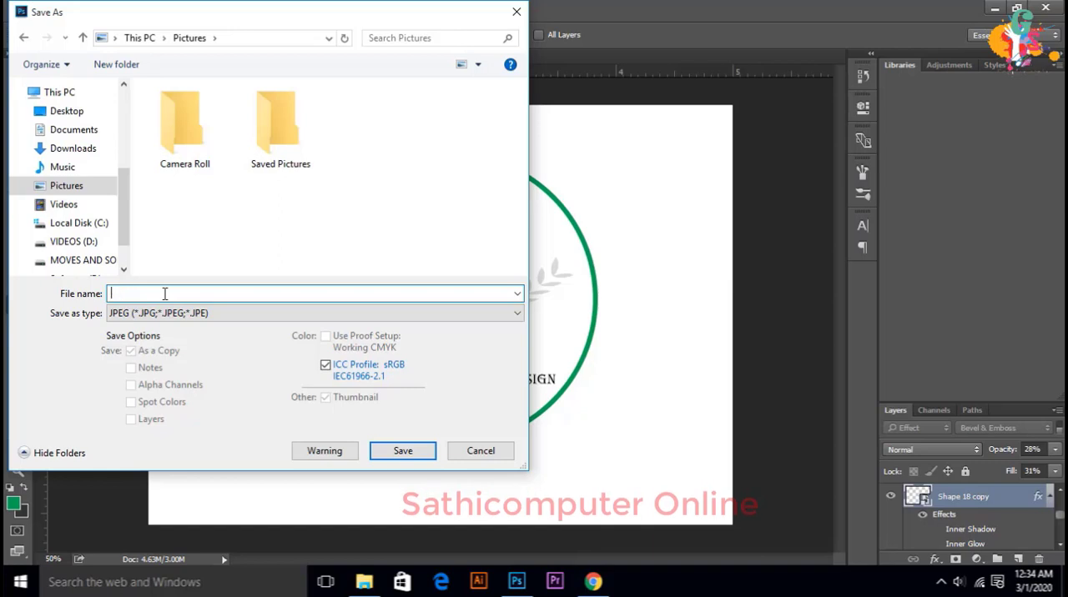
type("AGRICULTURAL LG")
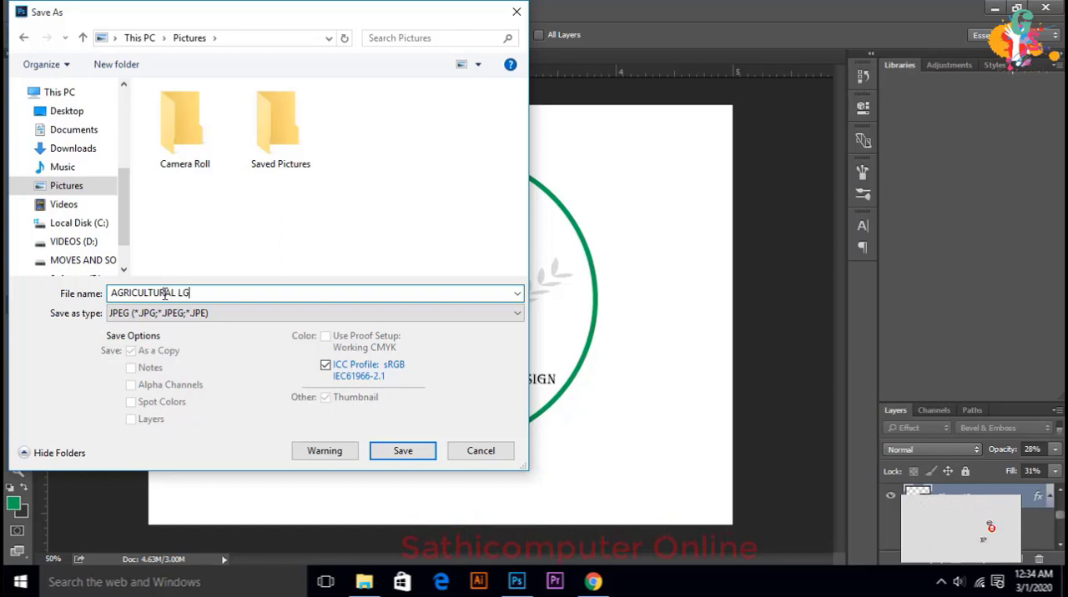
key("BackSpace")
type("OGO DESIGN")
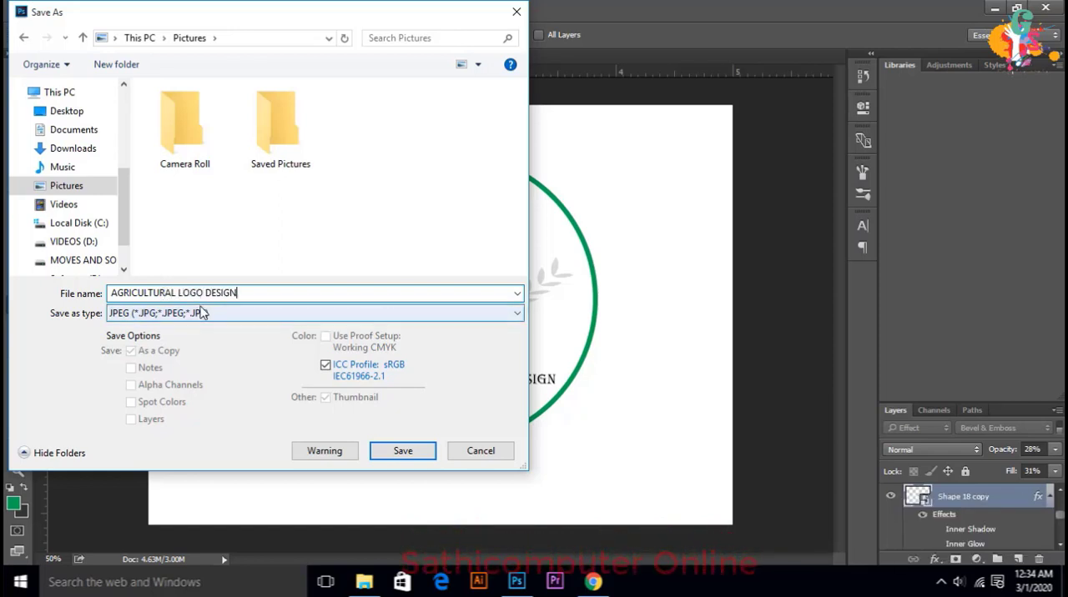
key("Return")
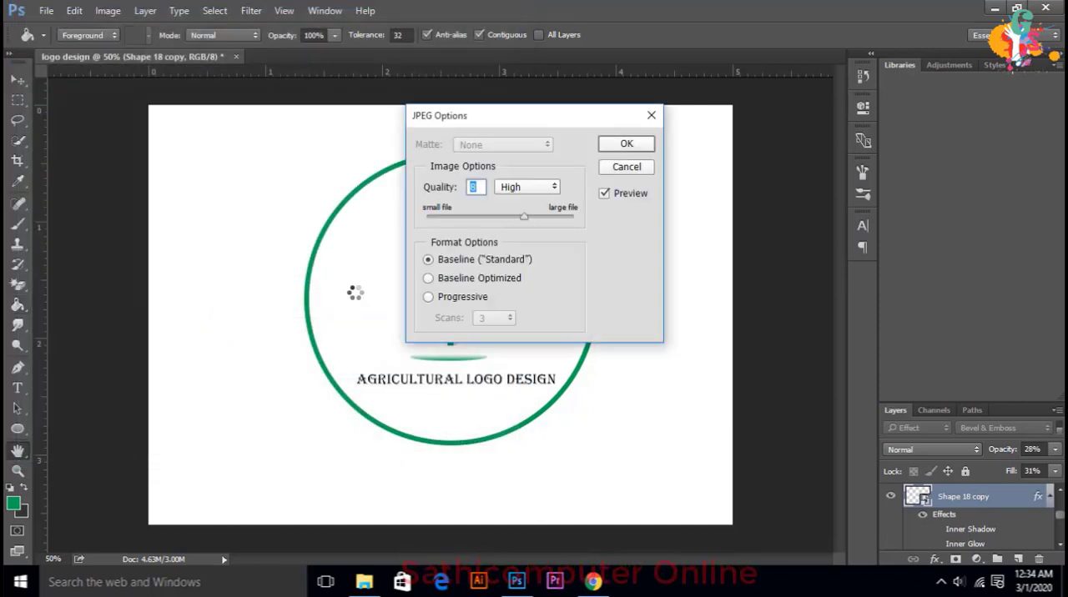
key("Return")
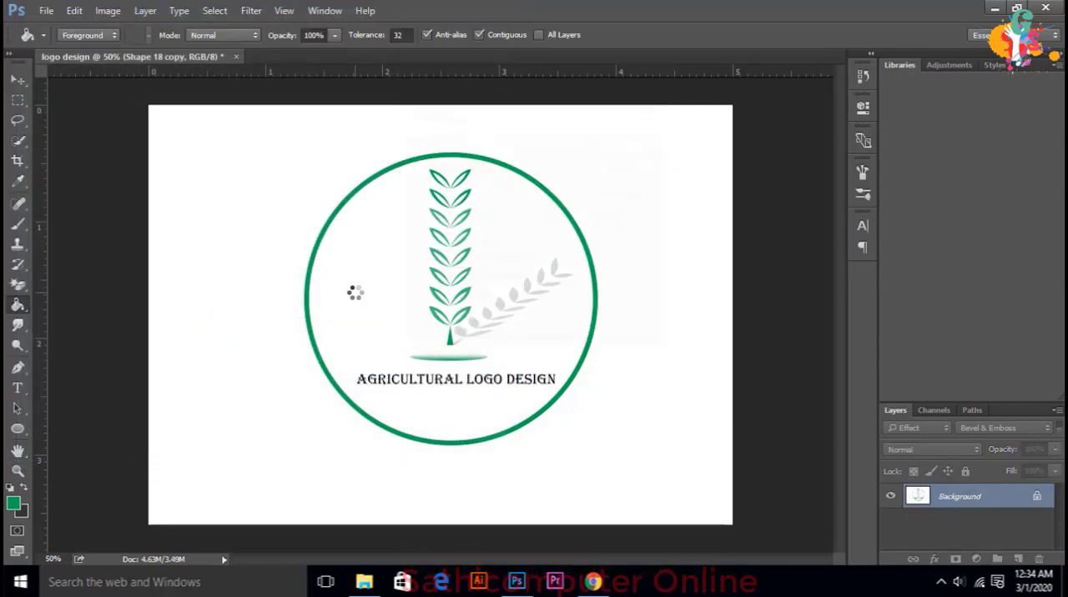
Step: Try to save the document in Photoshop format in the Pictures folder as "AGRICULTURAL LOGO DESIGN.jpg", without replacing the existing file
left_click(46, 11)
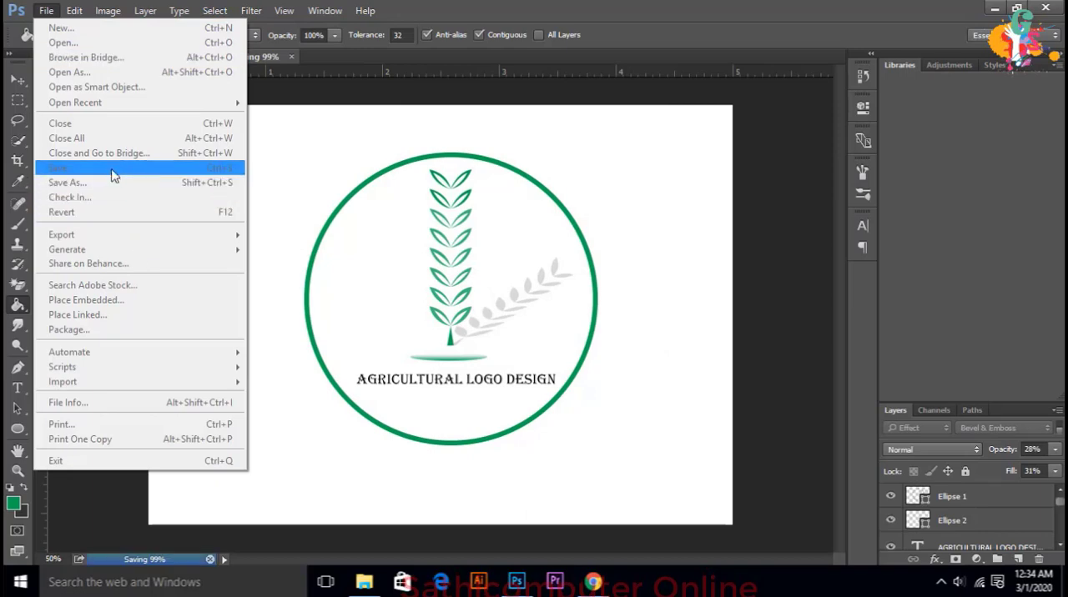
left_click(294, 161)
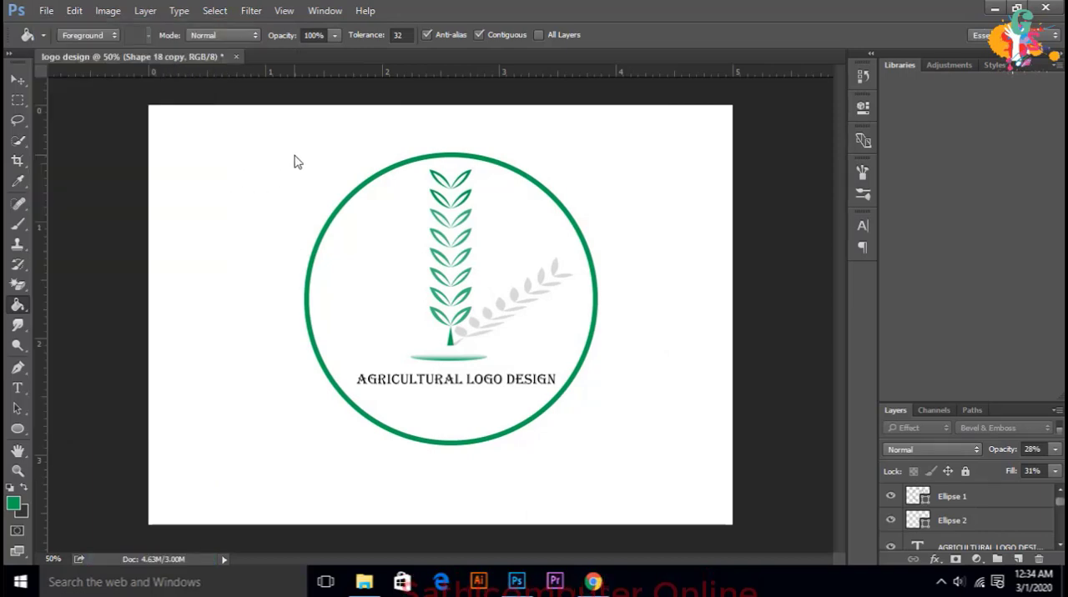
left_click(43, 10)
left_click(130, 185)
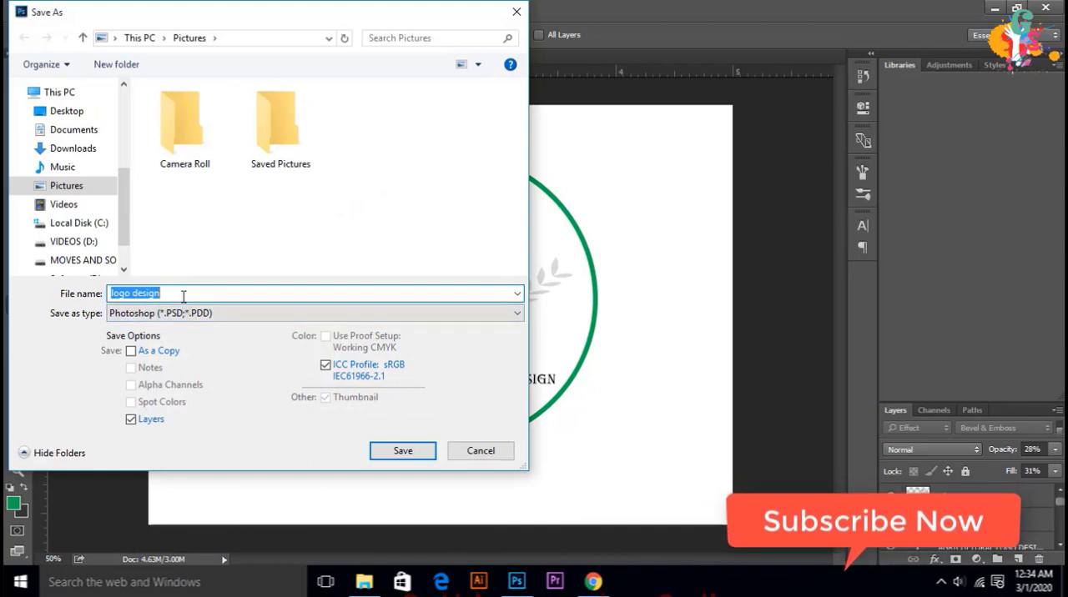
type("A")
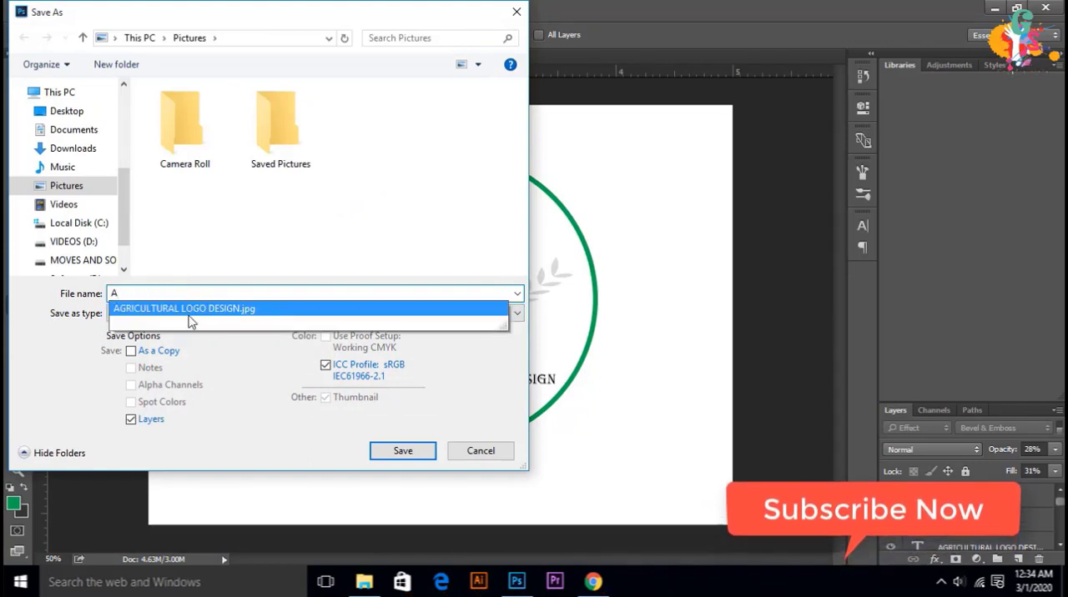
left_click(189, 315)
left_click(424, 451)
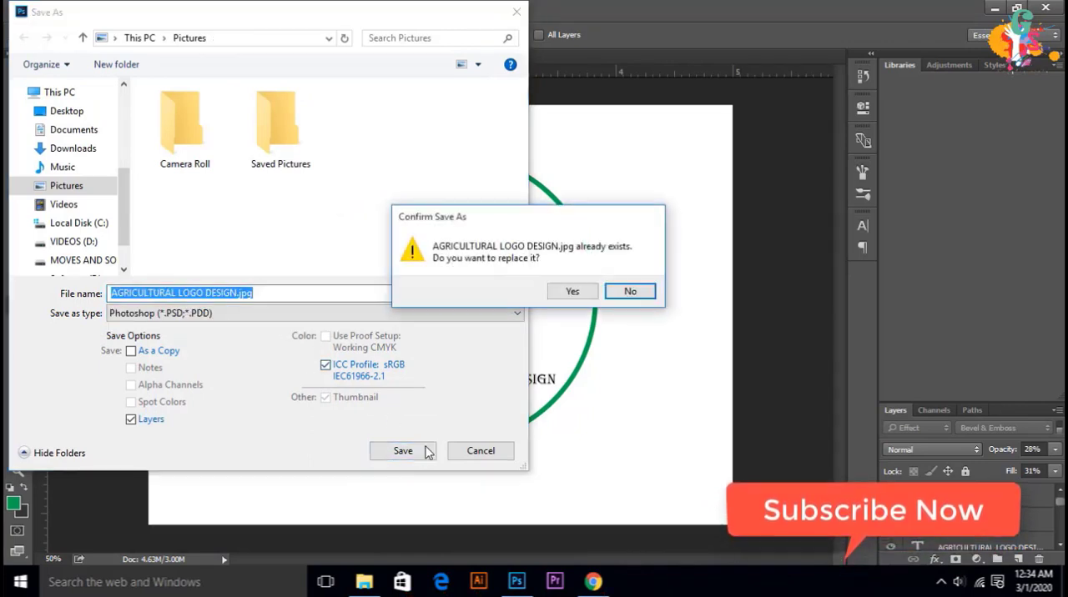
left_click(630, 290)
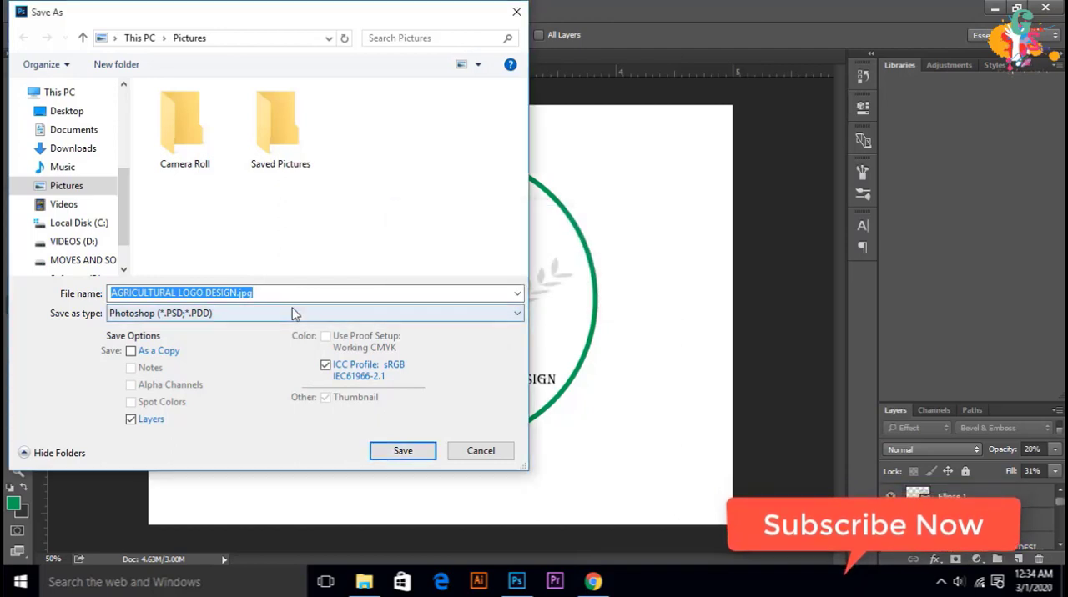
Step: Save the document in Photoshop format with its layers under the name "AGRICULTURAL LOGO SS DESIGN.jpg" and minimize the window
left_click(221, 293)
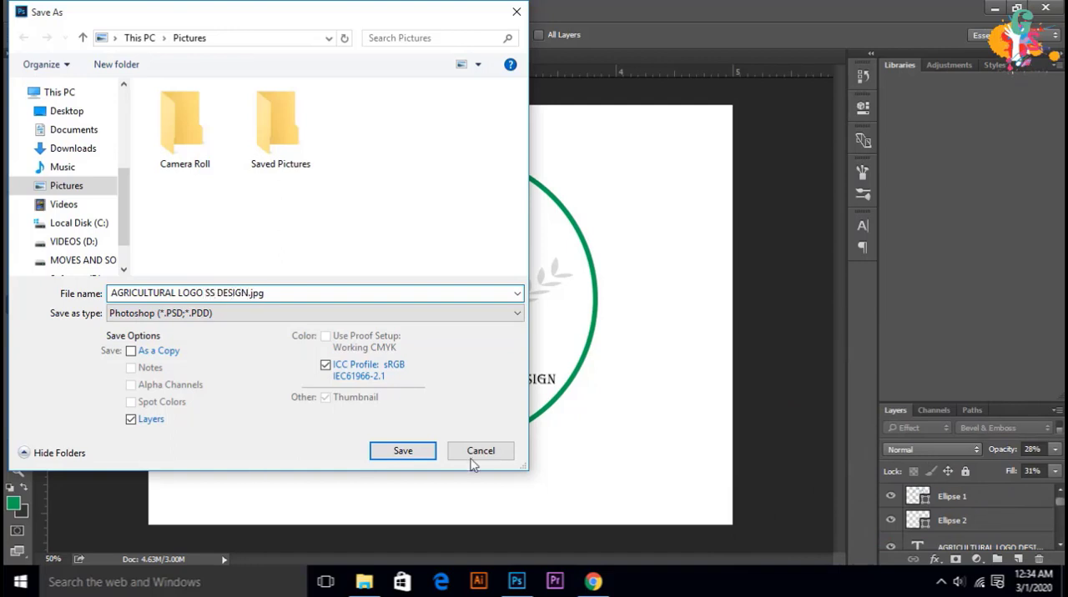
type("SS")
left_click(403, 451)
key("Return")
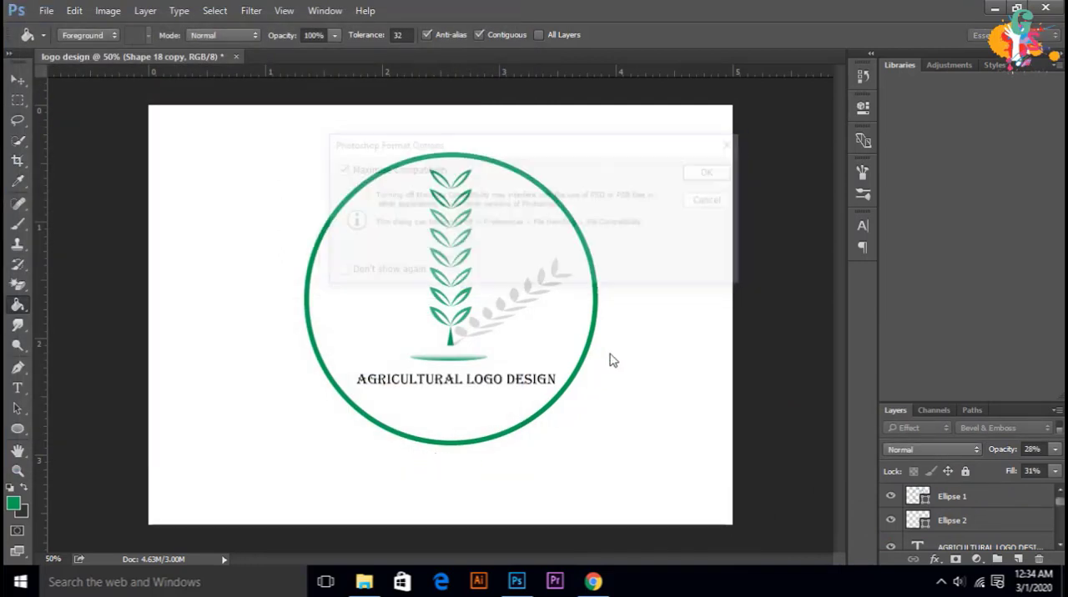
left_click(27, 78)
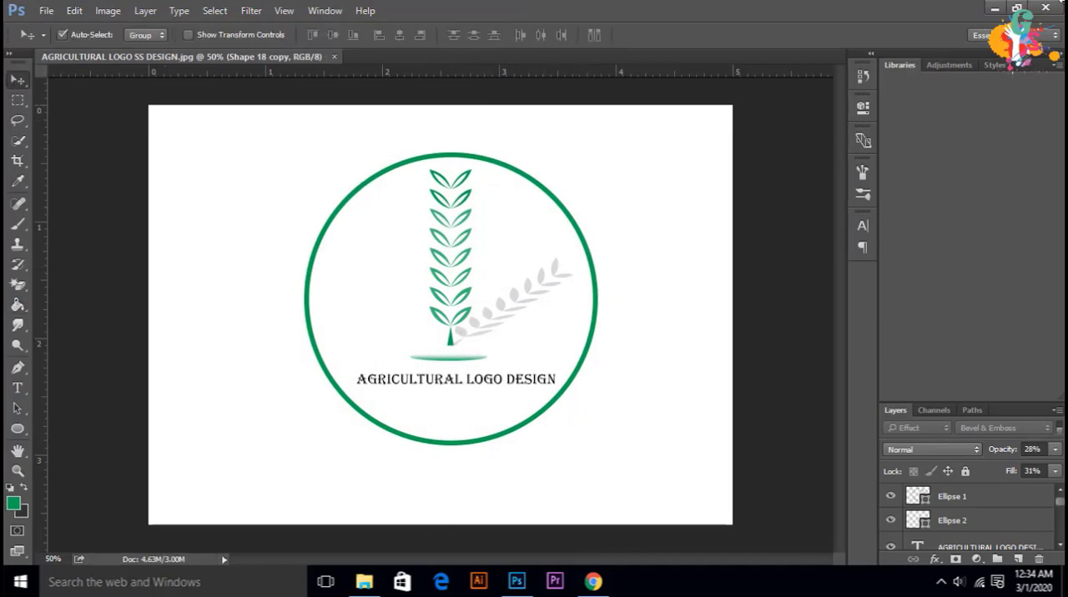
left_click(995, 8)
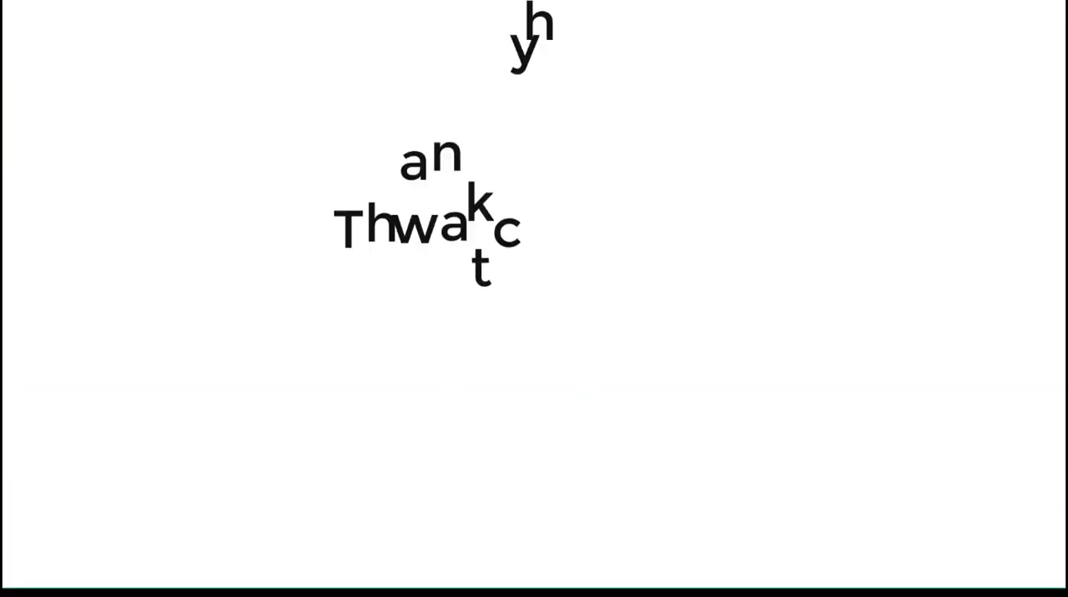